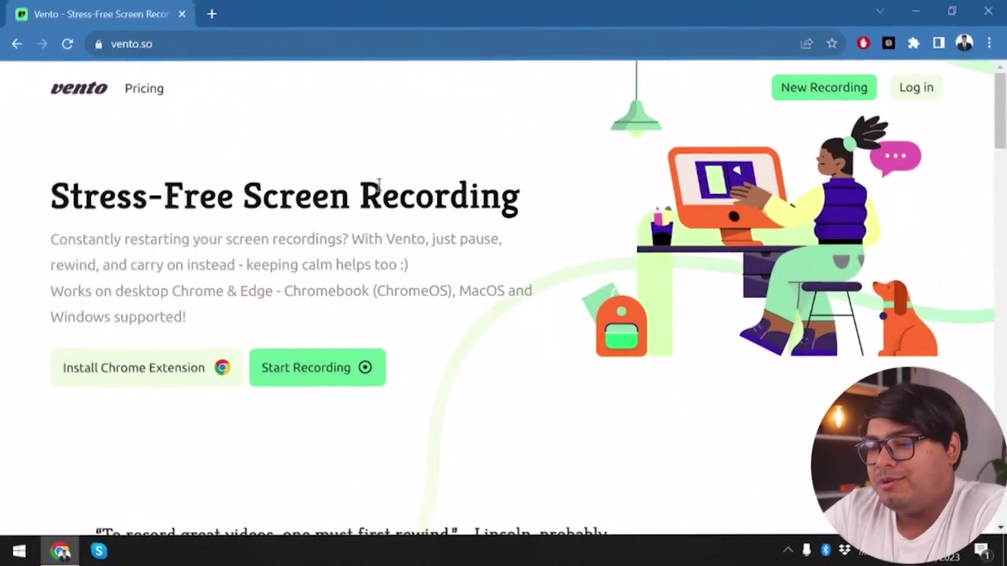
Install the Vento extension from its Chrome Web Store page
scroll(375, 184, down, 4)
scroll(376, 184, up, 4)
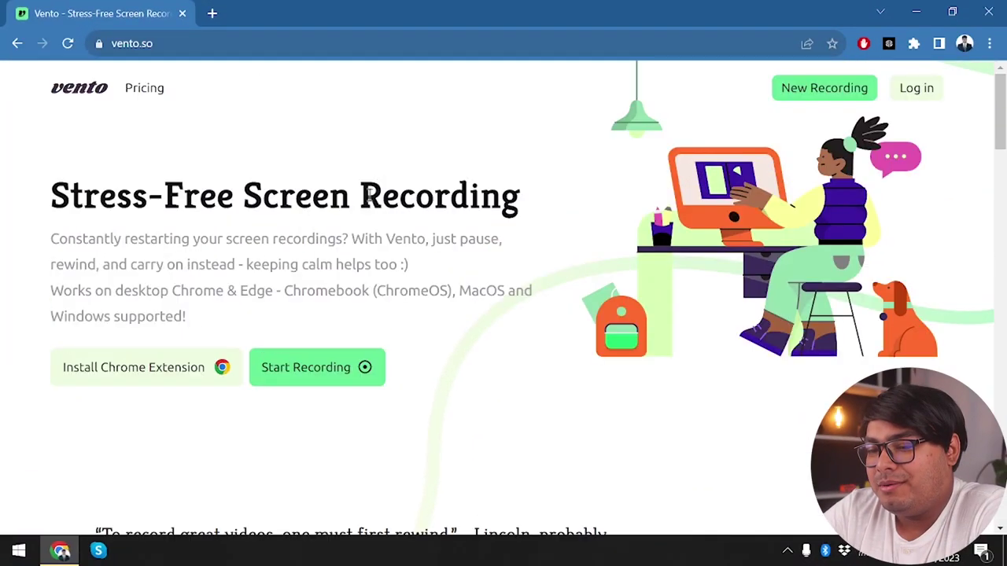
click(106, 377)
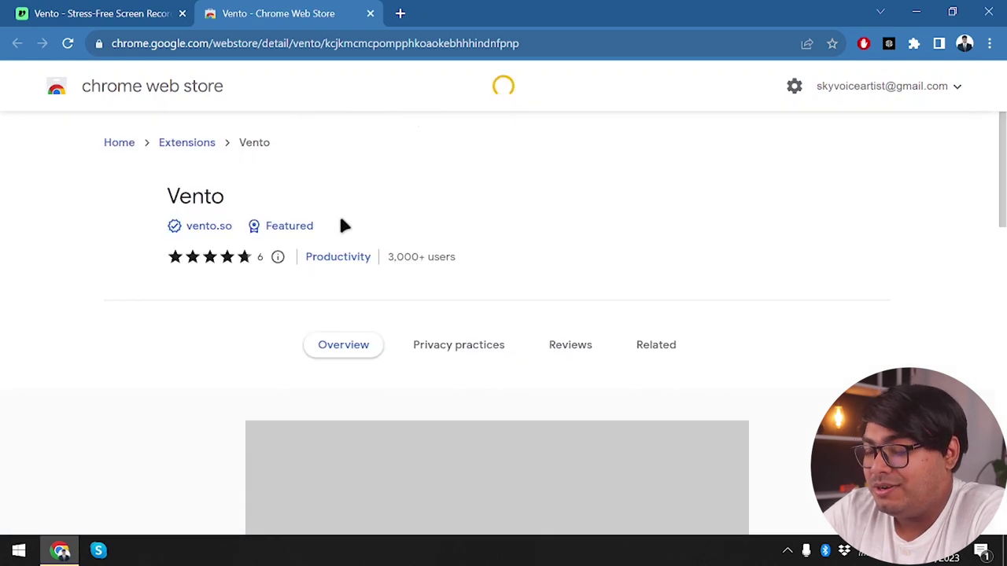
click(822, 196)
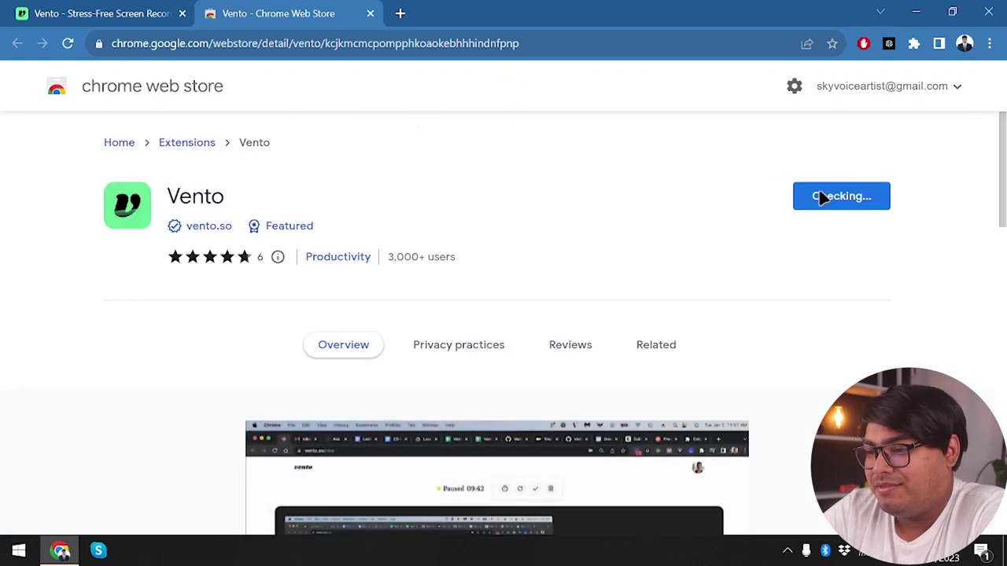
click(527, 179)
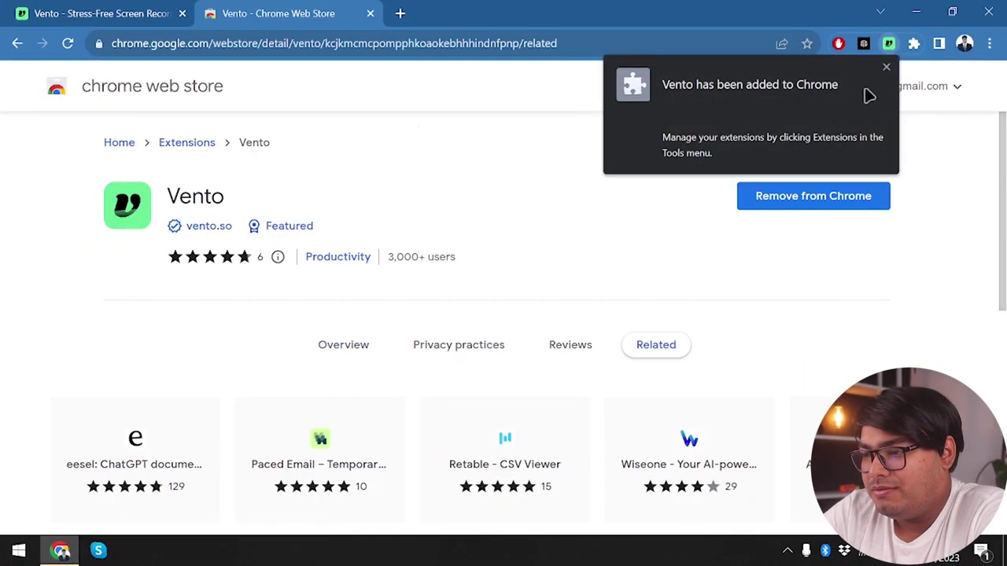
Pin Vento in the Extensions menu and close the Web Store and welcome tabs
click(885, 67)
click(913, 44)
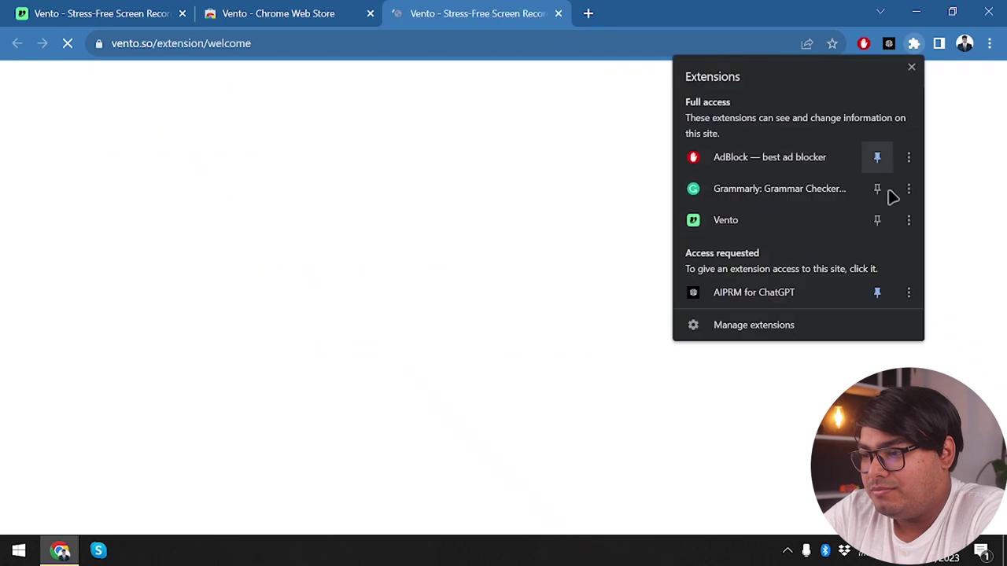
click(877, 220)
click(911, 66)
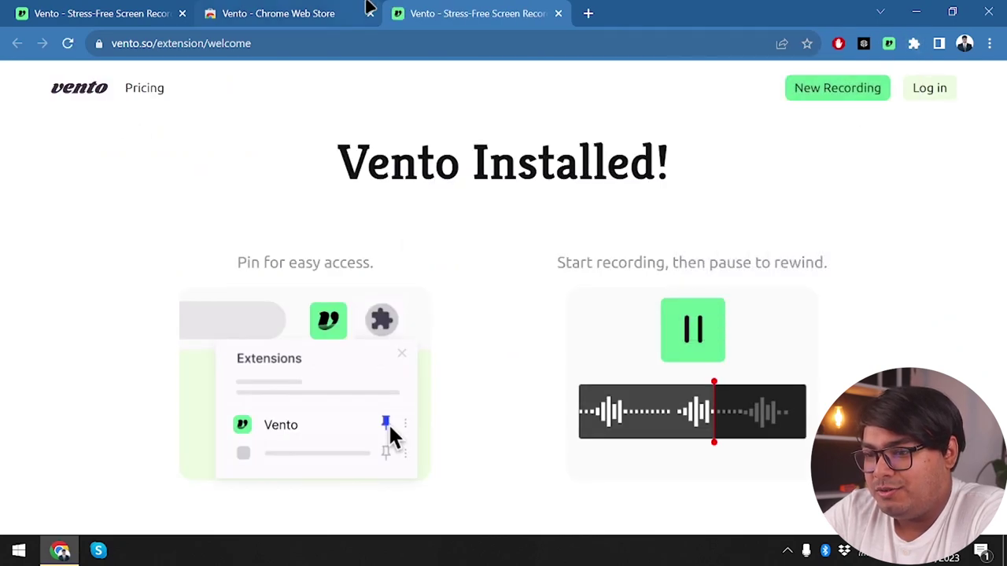
click(370, 12)
click(370, 13)
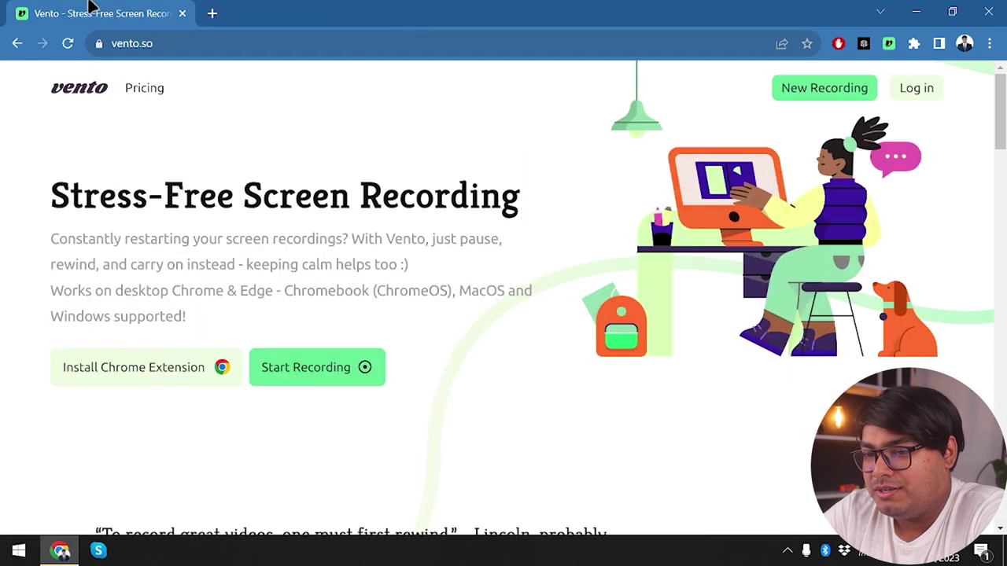
Reload vento.so and browse the pricing page's Free $0, Premium $8 and Premium Yearly $6 plans
click(68, 43)
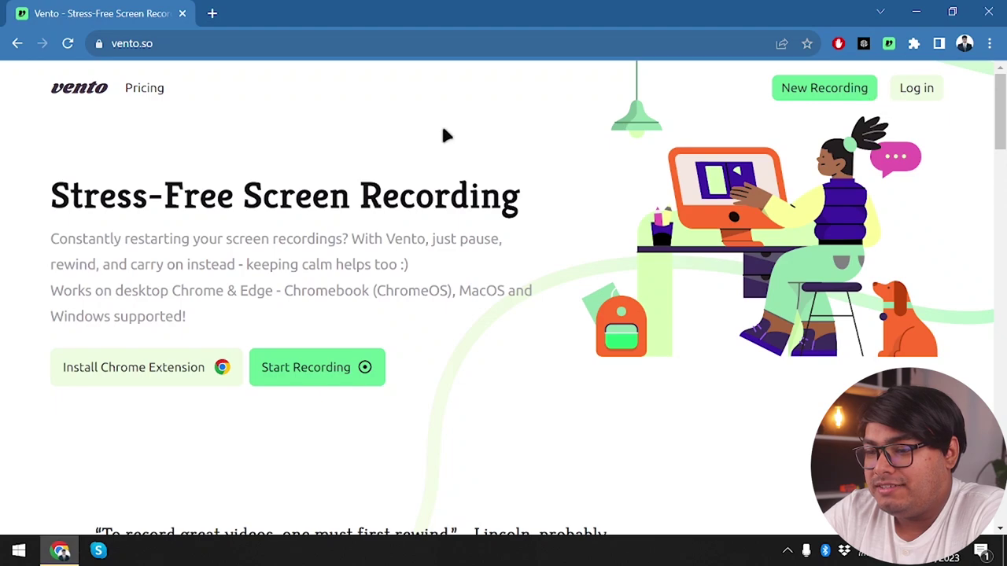
click(146, 90)
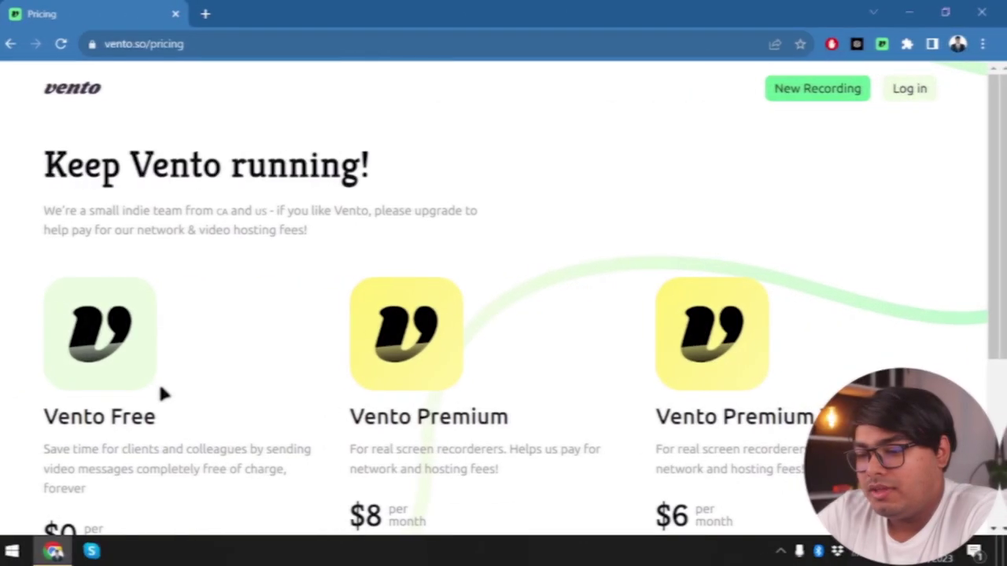
scroll(160, 394, down, 3)
scroll(167, 394, down, 1)
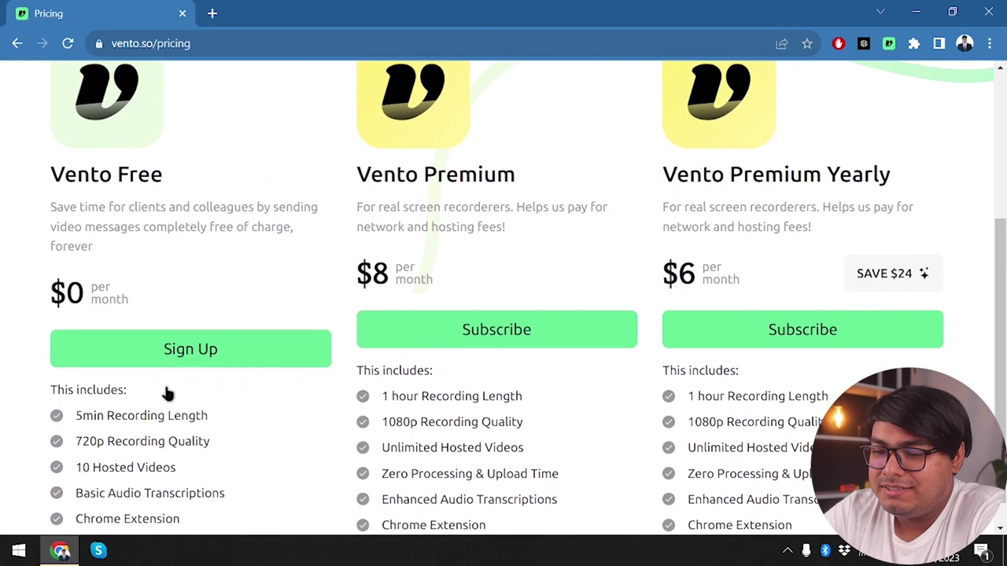
scroll(161, 431, down, 1)
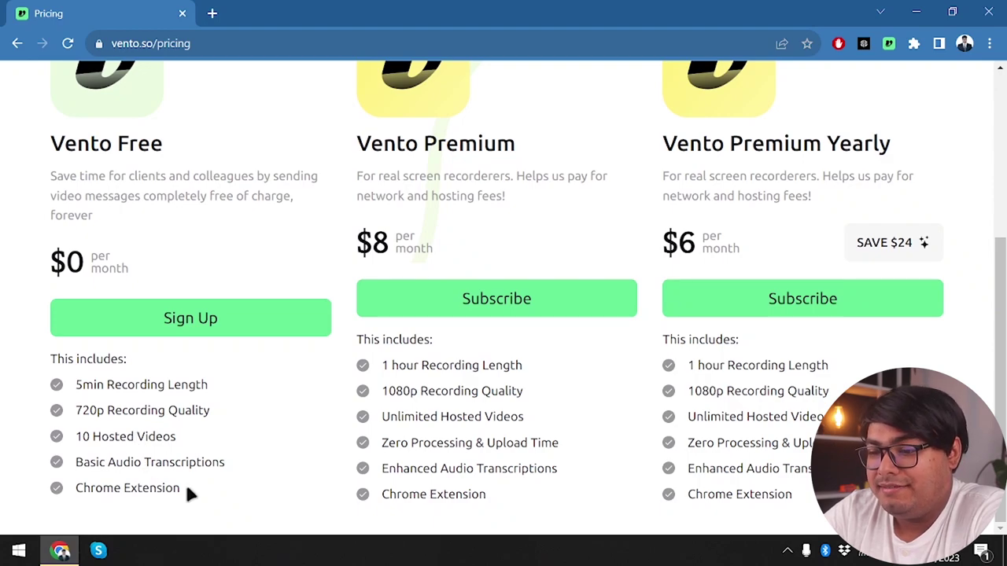
scroll(530, 320, up, 2)
scroll(528, 318, down, 2)
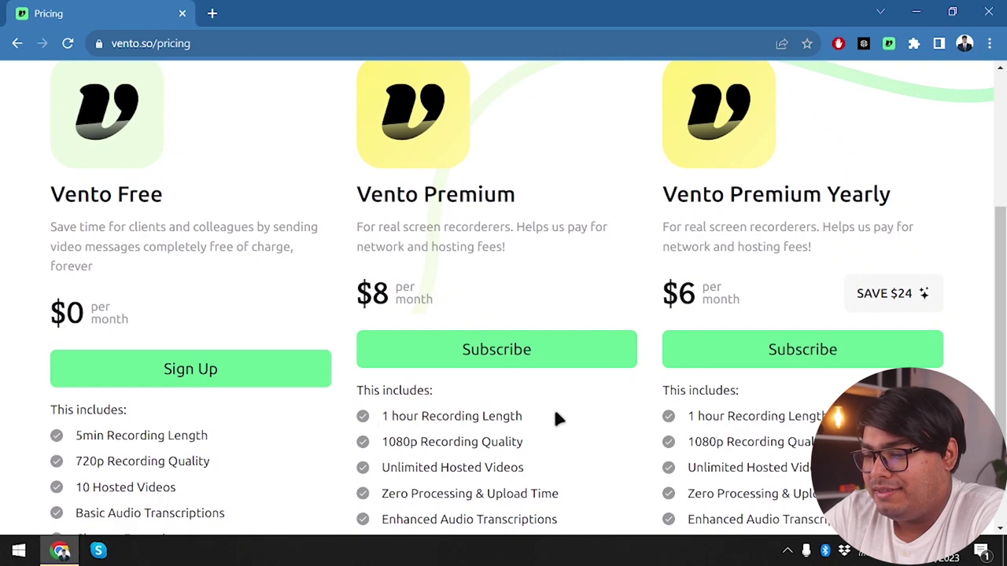
scroll(487, 437, down, 1)
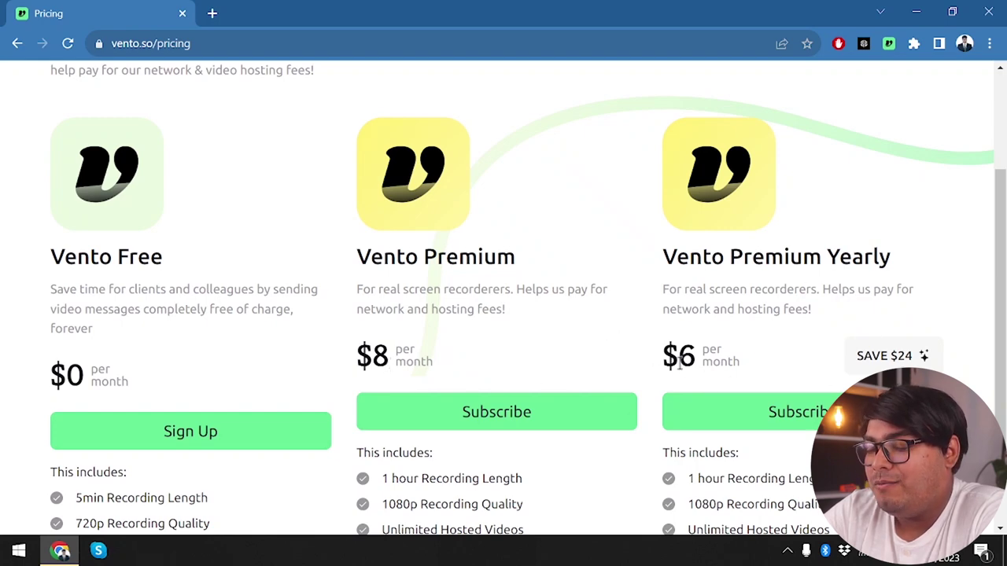
Search Google for 'vento lifetime deal' and open the AppSumo Vento result in a new tab
click(212, 12)
text(vent)
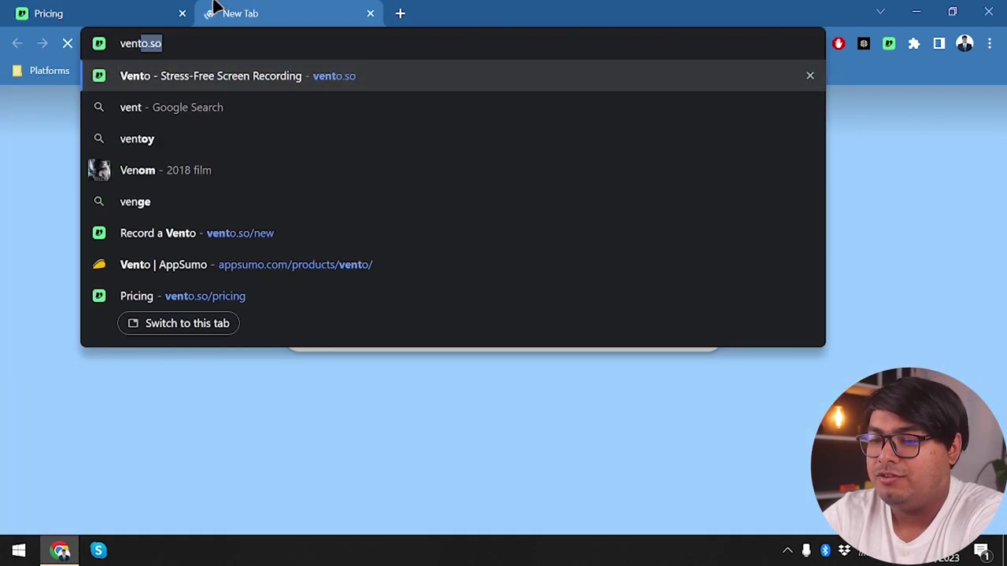
text(o lifeti)
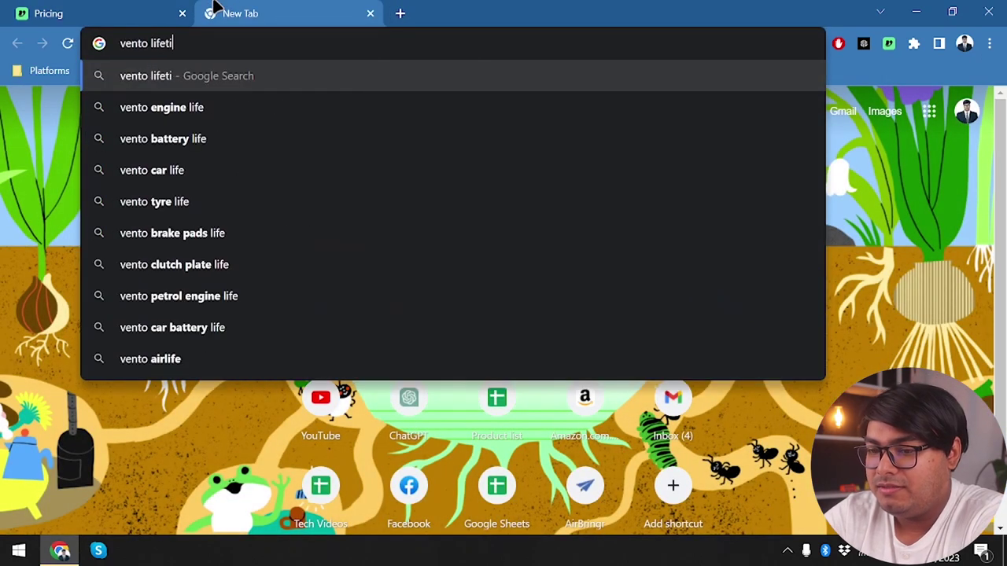
text(me deal)
key(Return)
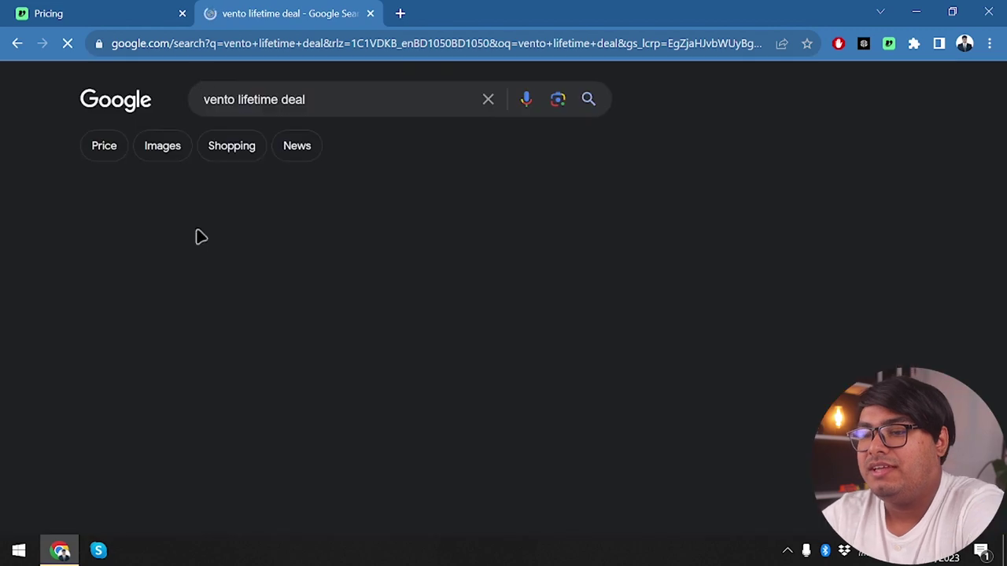
scroll(297, 210, down, 2)
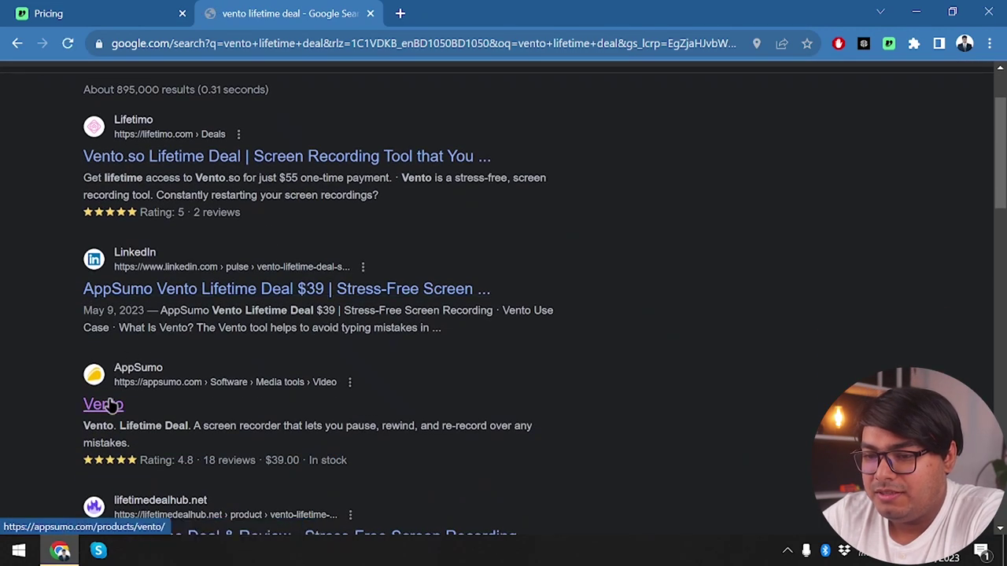
middle_click(108, 406)
scroll(108, 414, down, 3)
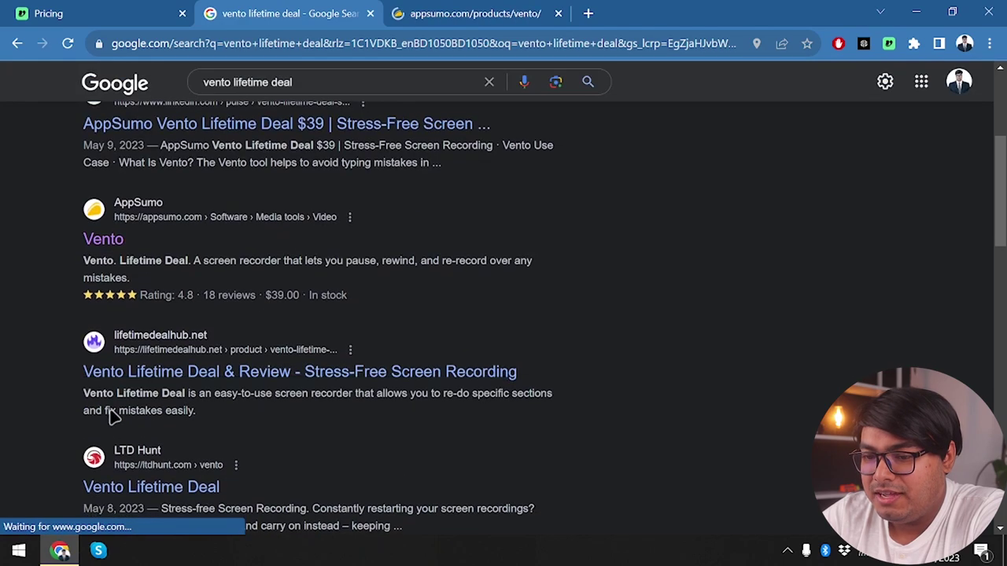
scroll(198, 322, down, 3)
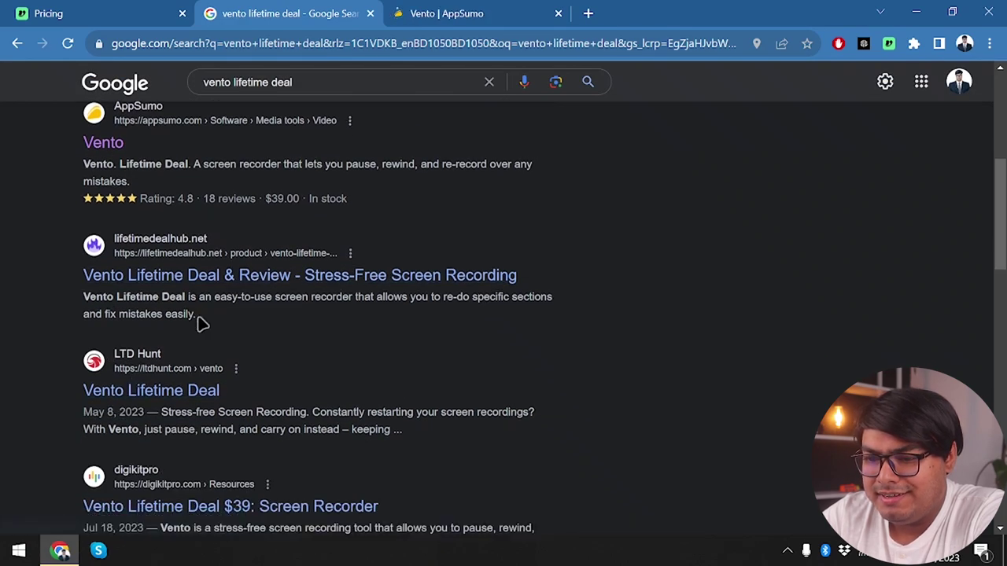
scroll(198, 322, down, 7)
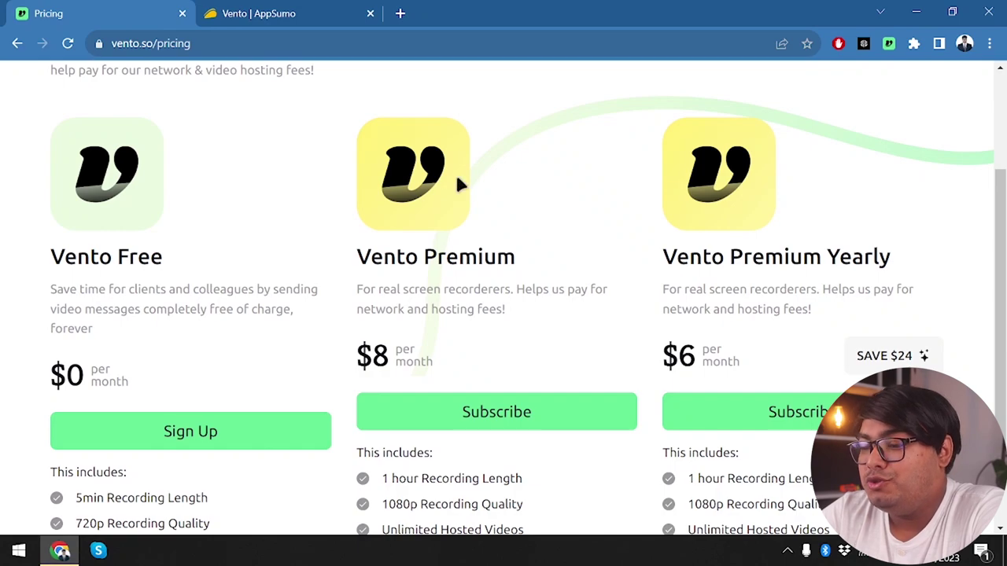
Scroll through the AppSumo Vento listing's $39 Premium Plan features and deal terms
click(276, 8)
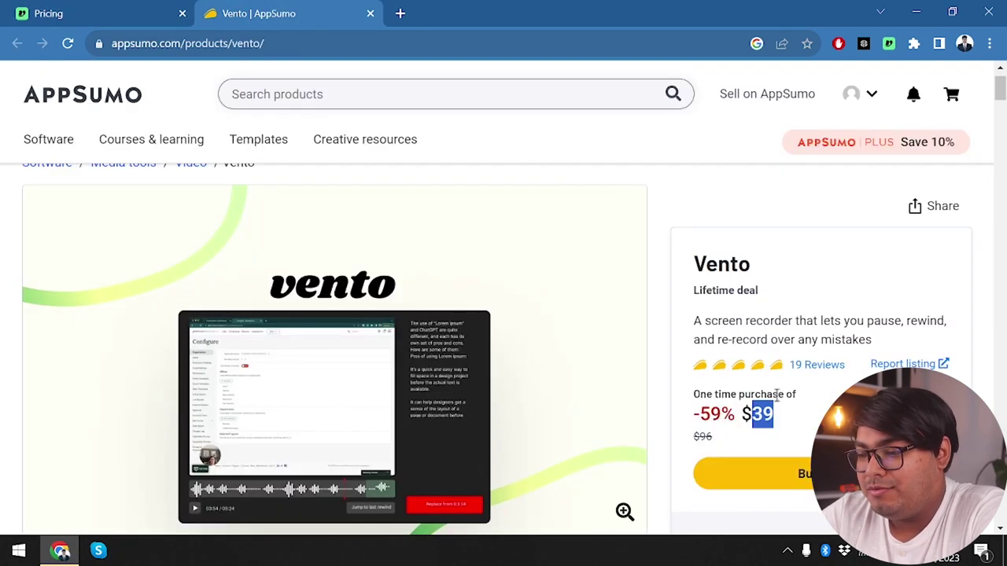
scroll(490, 332, down, 2)
scroll(490, 332, up, 2)
scroll(488, 334, down, 4)
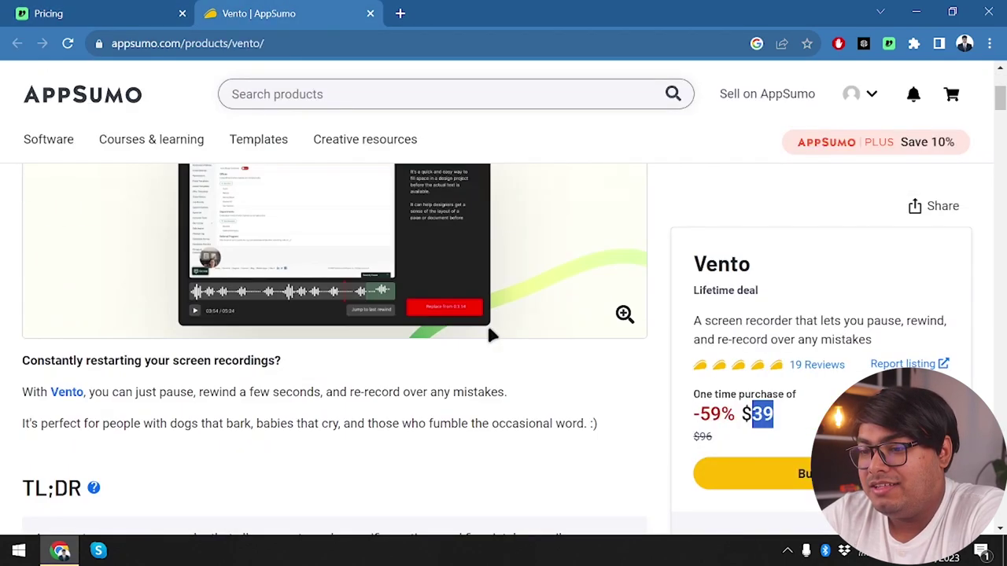
scroll(488, 335, down, 10)
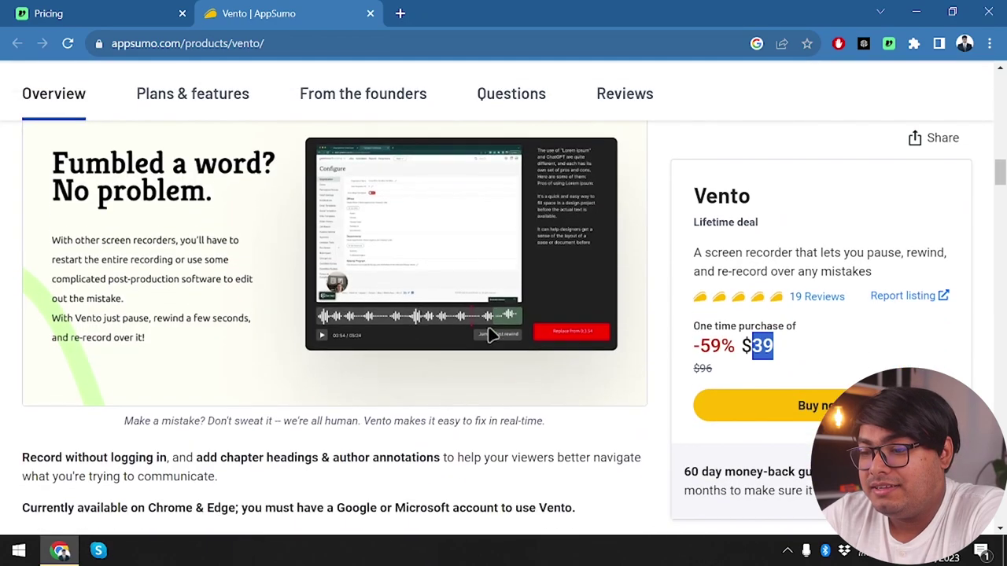
scroll(488, 336, down, 20)
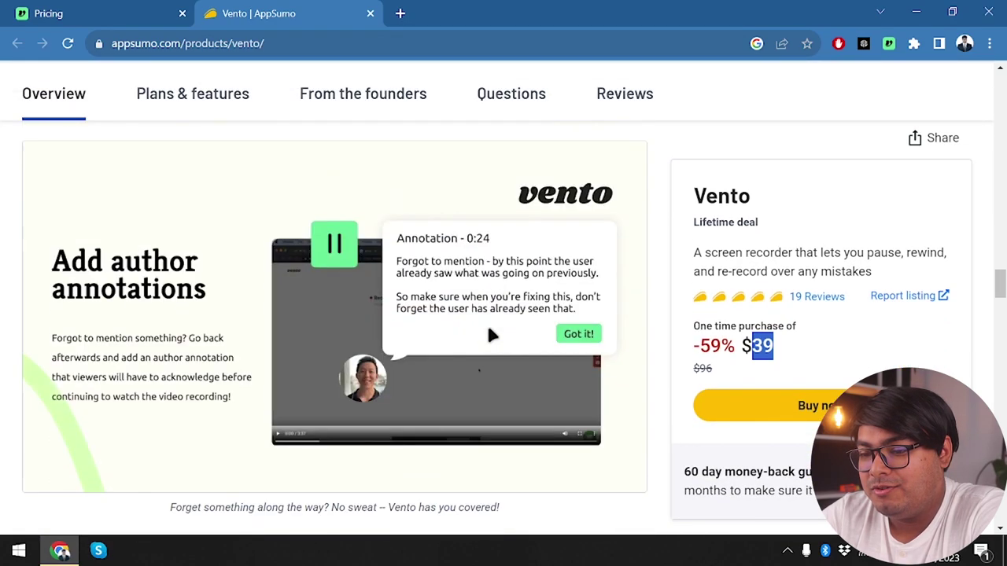
scroll(488, 336, up, 1)
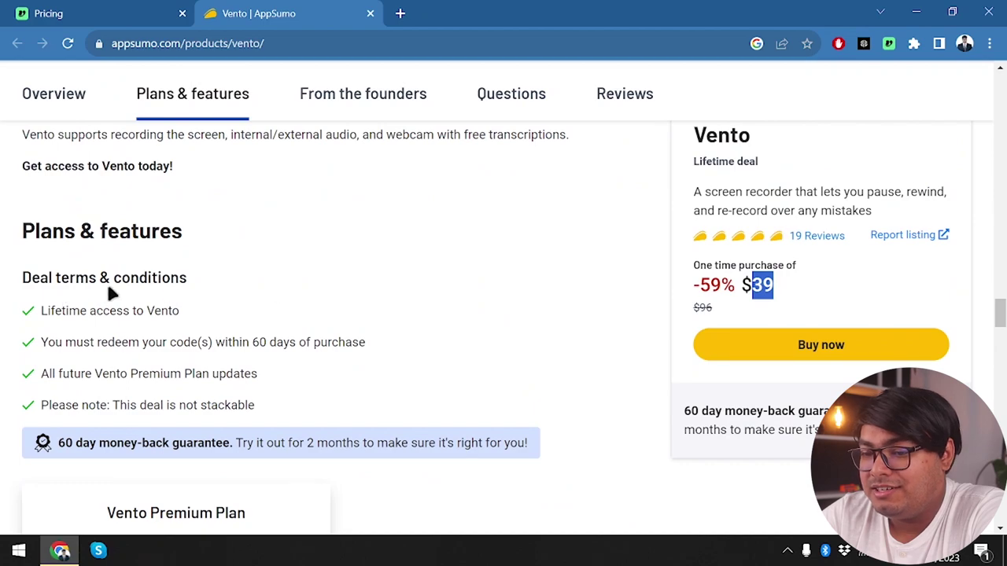
scroll(55, 311, down, 3)
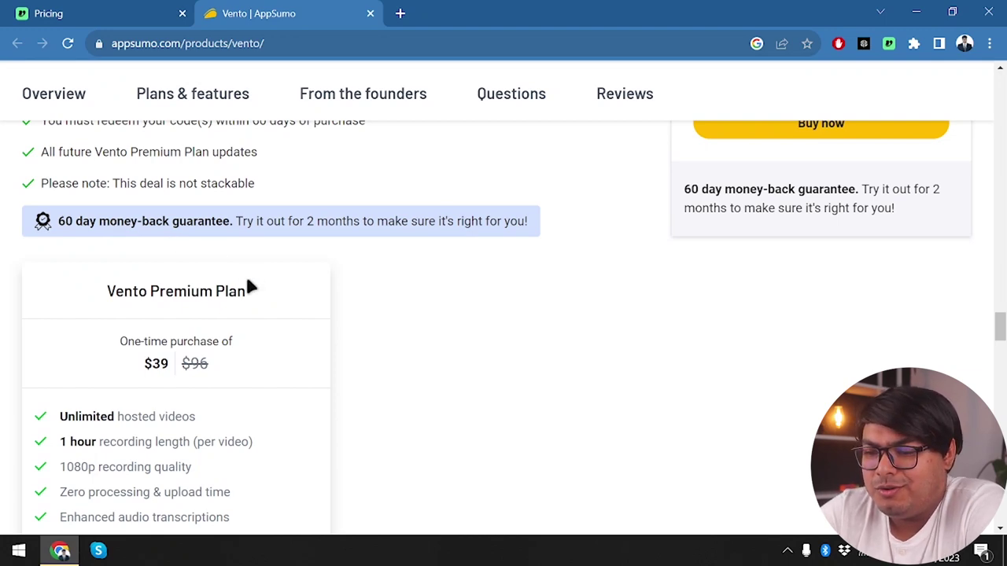
scroll(249, 288, down, 1)
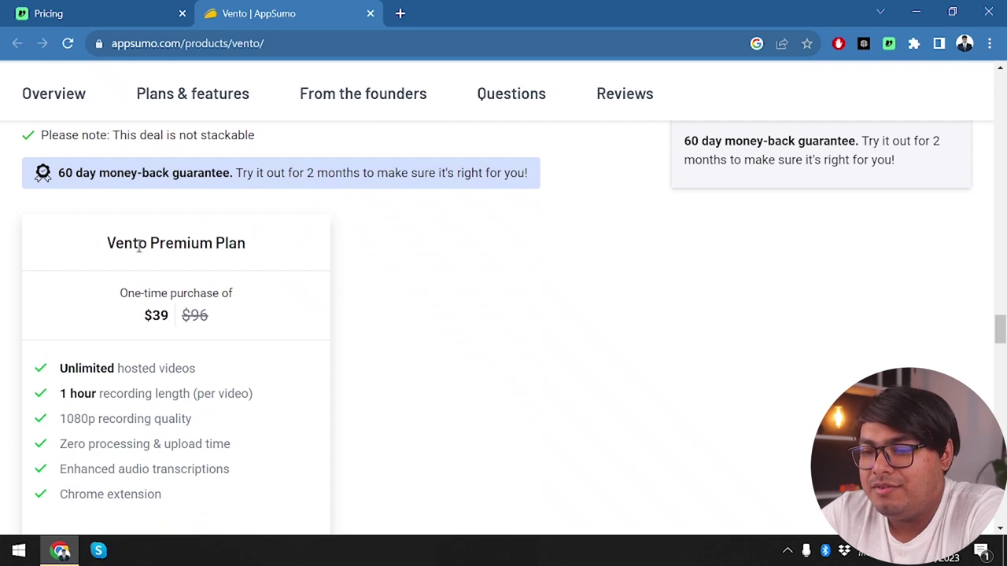
scroll(198, 260, down, 1)
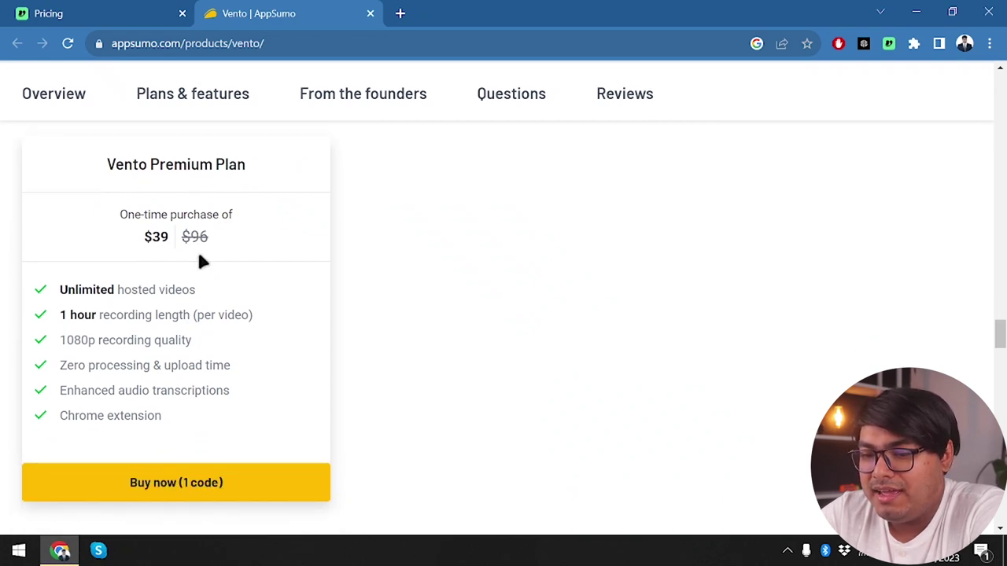
Highlight the original $96 price and the 'Unlimited' feature, then return to Vento's pricing tab
double_click(200, 236)
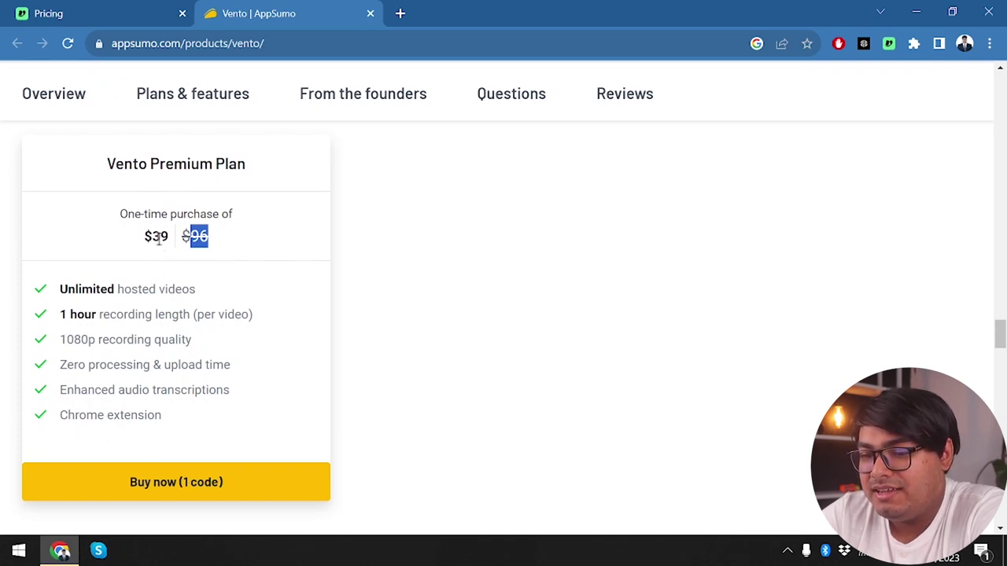
drag(115, 289, 49, 290)
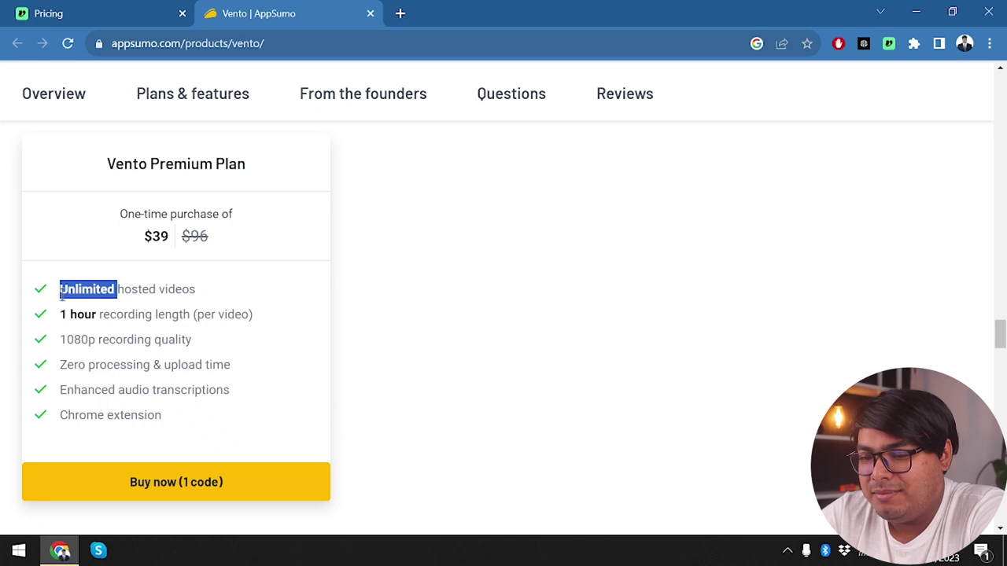
click(62, 292)
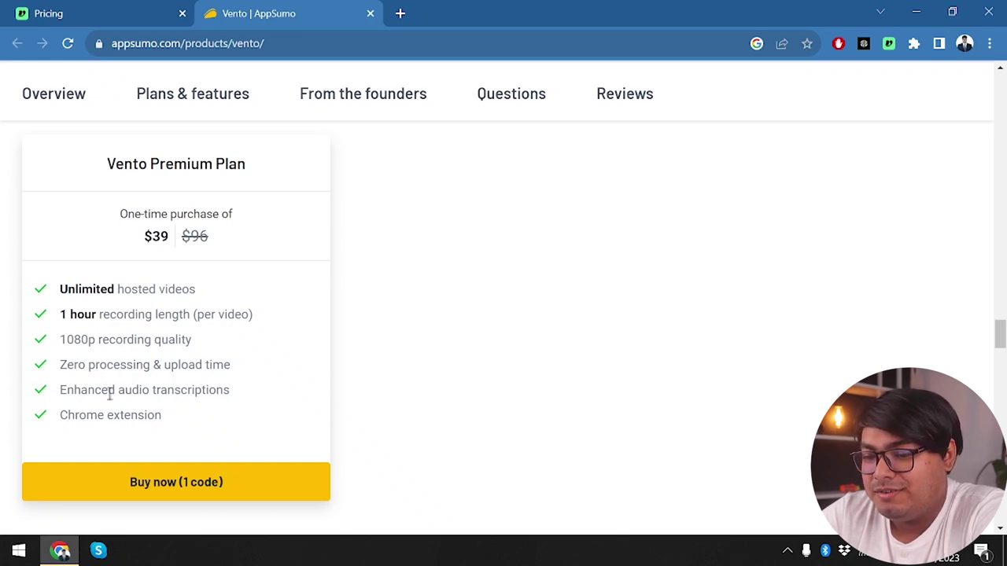
scroll(197, 346, up, 1)
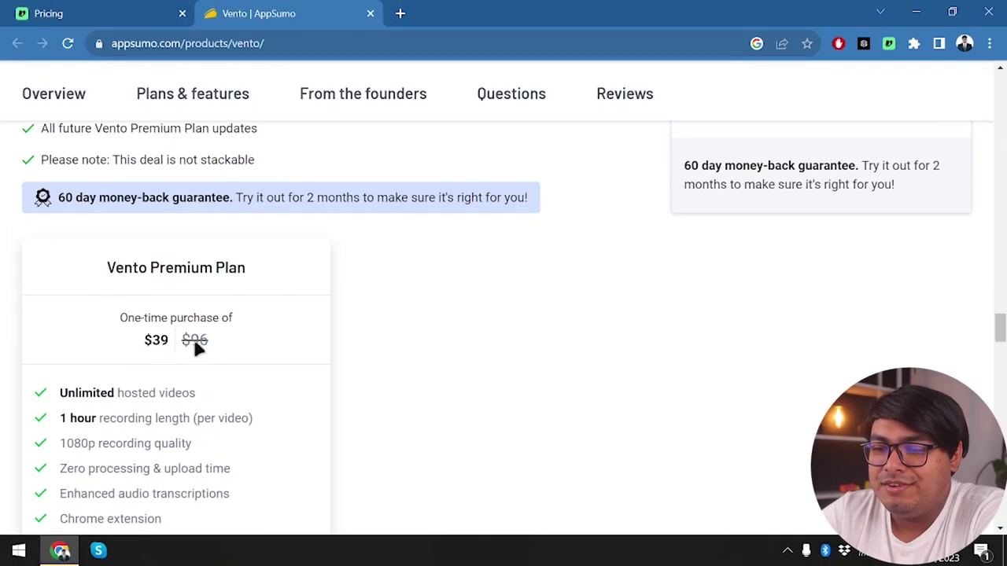
scroll(197, 346, up, 1)
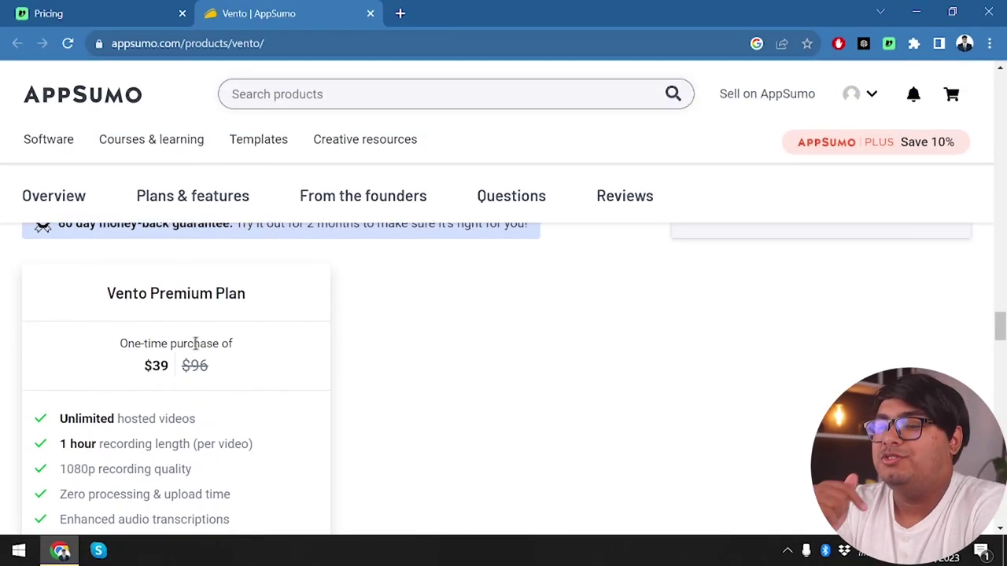
scroll(195, 343, up, 1)
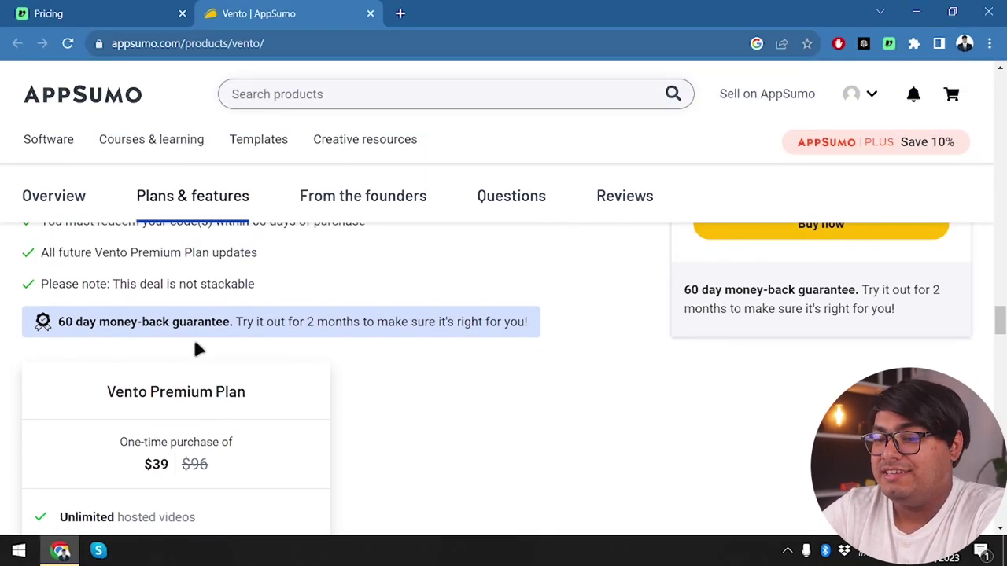
scroll(195, 345, up, 1)
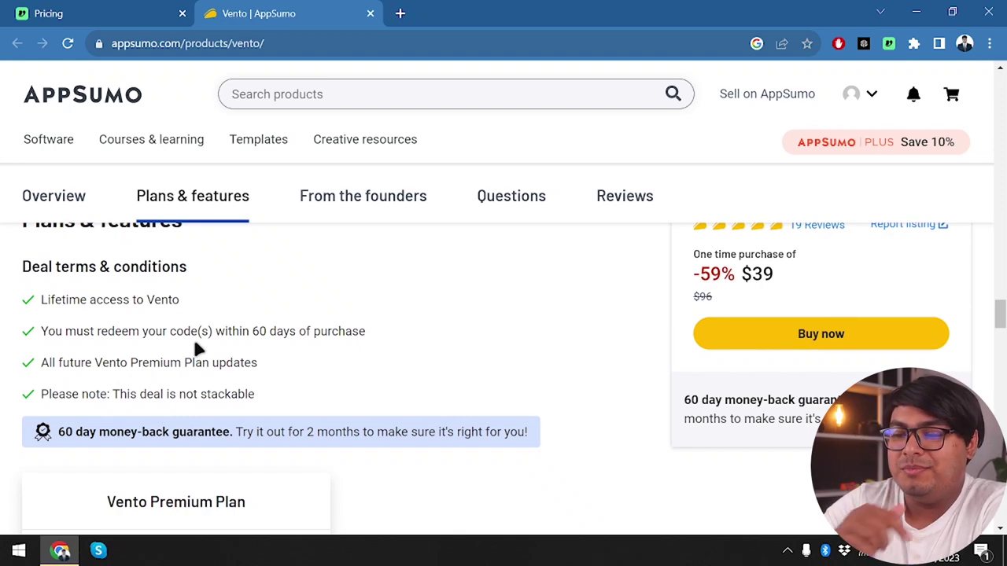
click(82, 9)
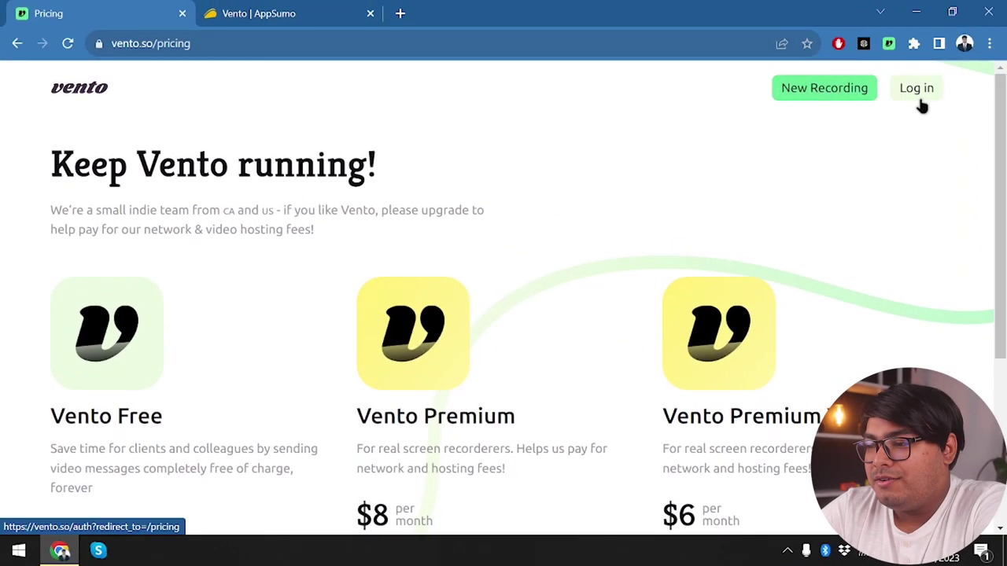
Log in to Vento with a Google account and return to the Vento home page
click(916, 91)
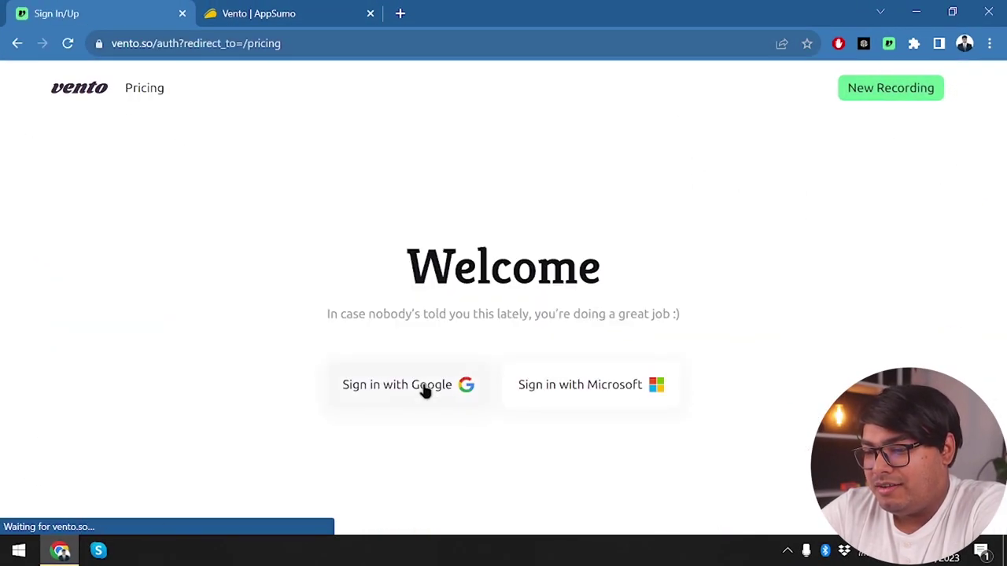
click(414, 390)
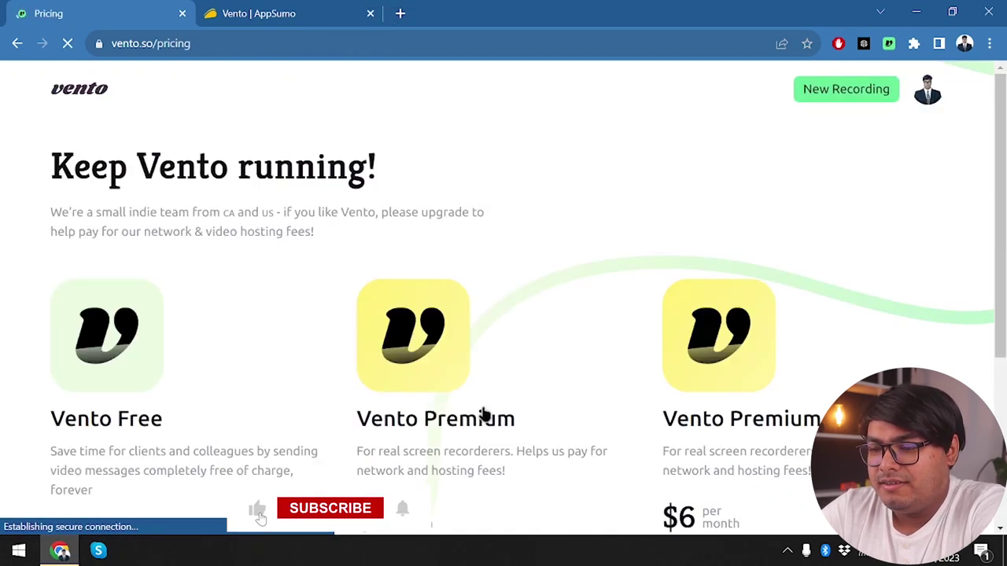
click(928, 90)
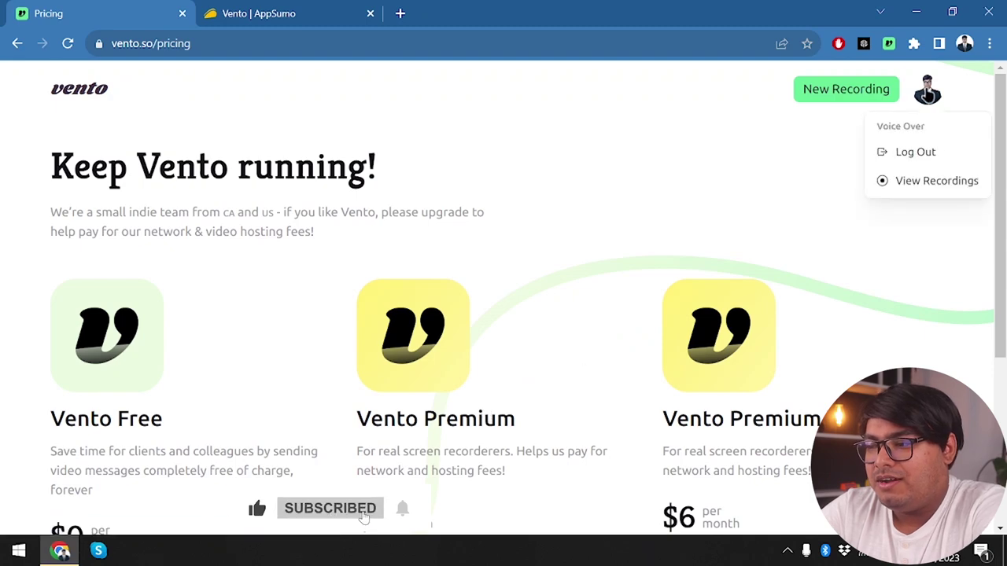
click(81, 90)
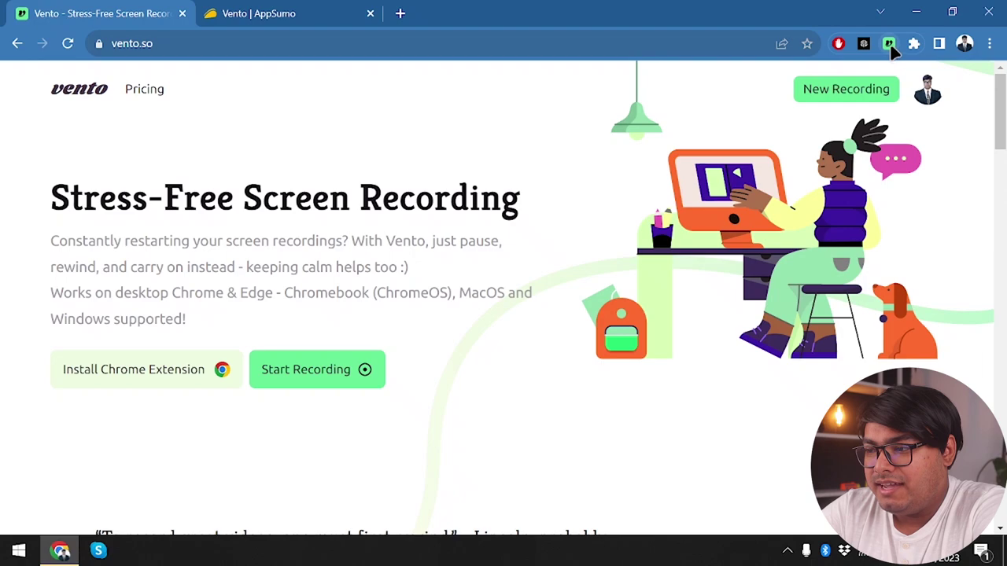
Open the extension's Record a Vento page twice, closing each extra tab
click(890, 44)
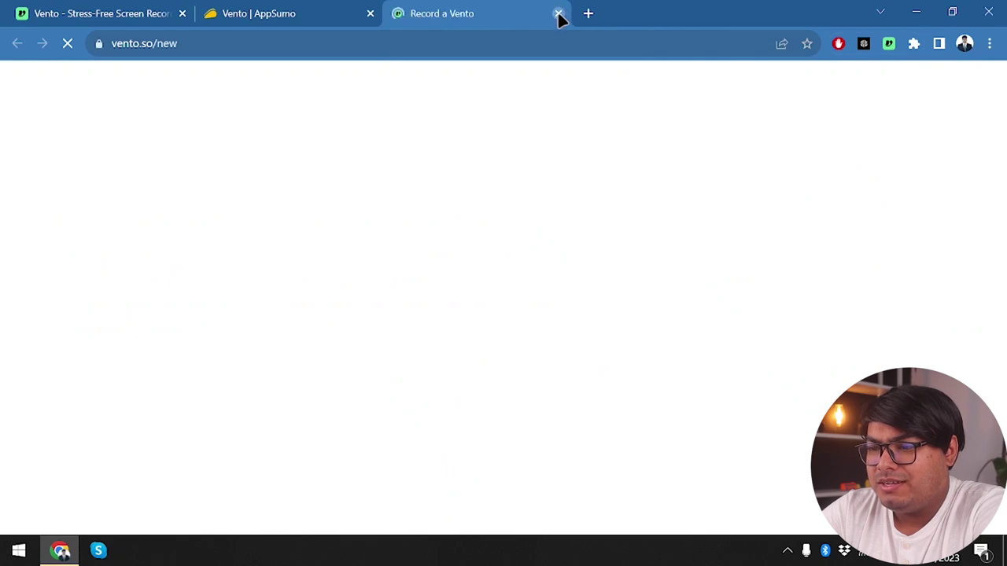
click(505, 13)
click(890, 44)
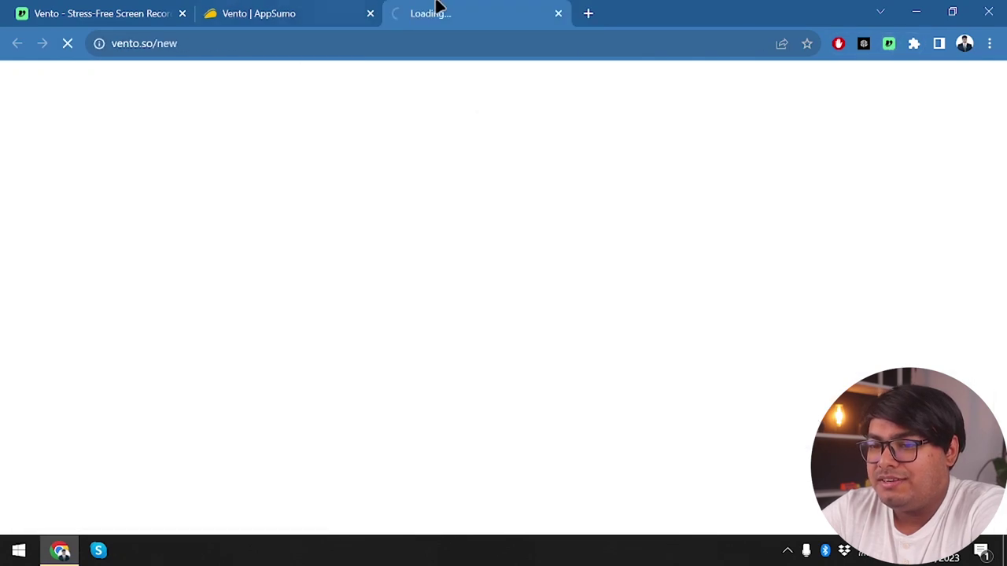
click(558, 13)
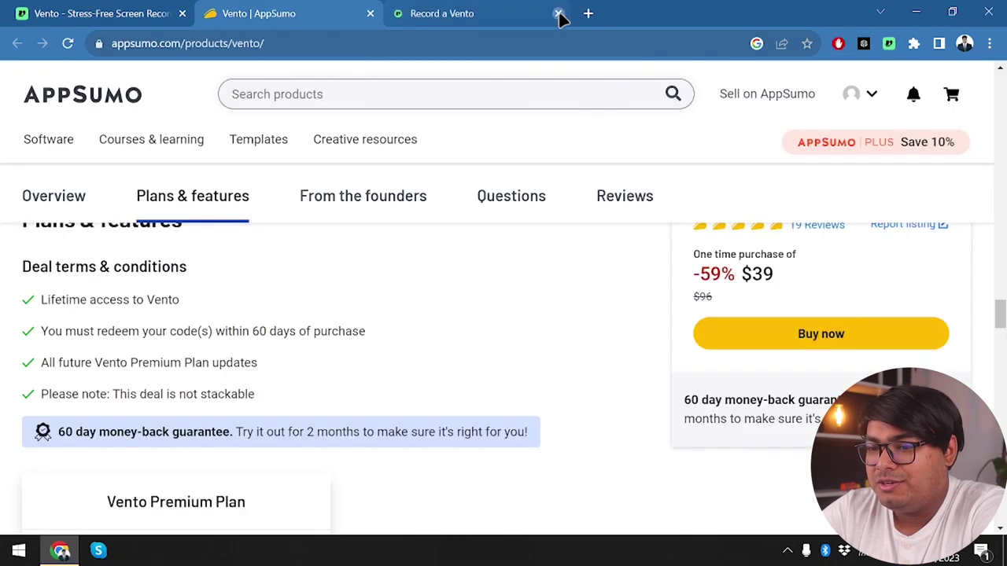
Open a new Record a Vento page from the home tab and toggle its bookmark star
click(118, 11)
click(802, 89)
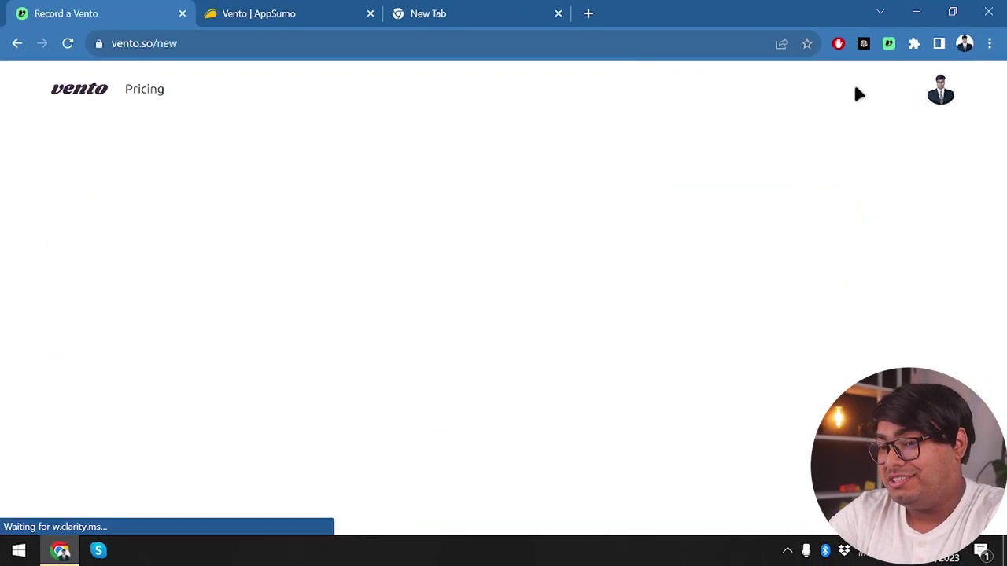
click(807, 44)
click(782, 198)
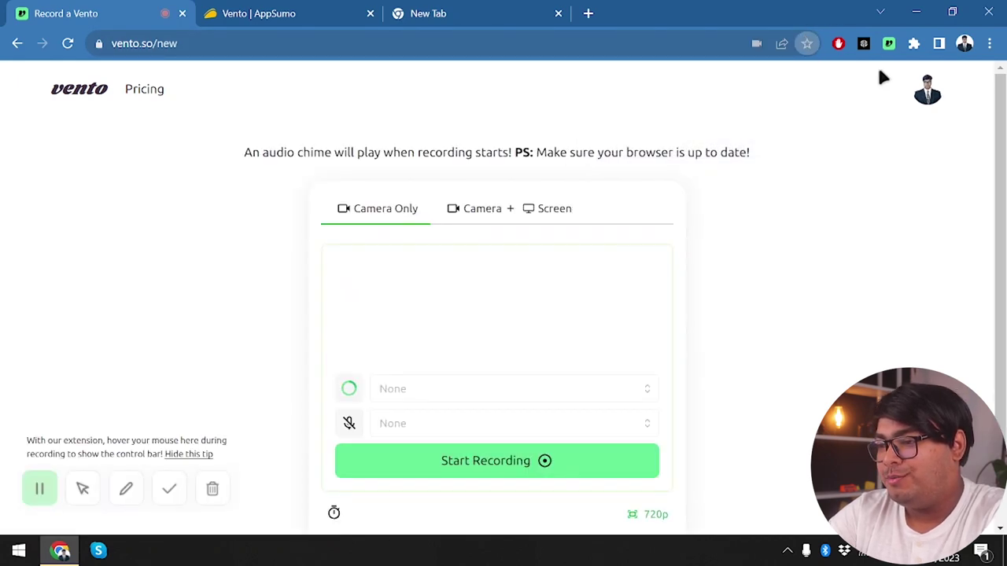
click(807, 43)
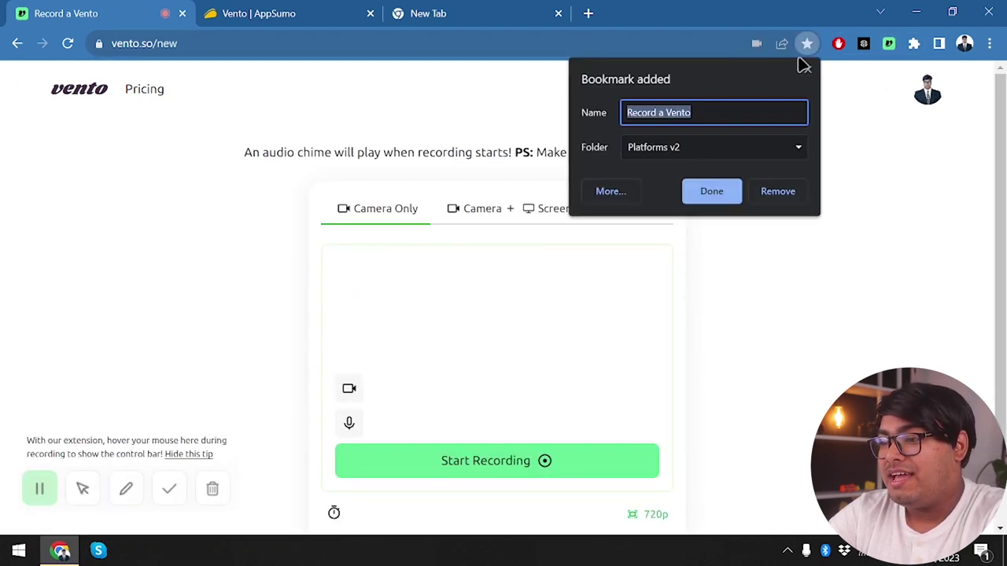
click(774, 193)
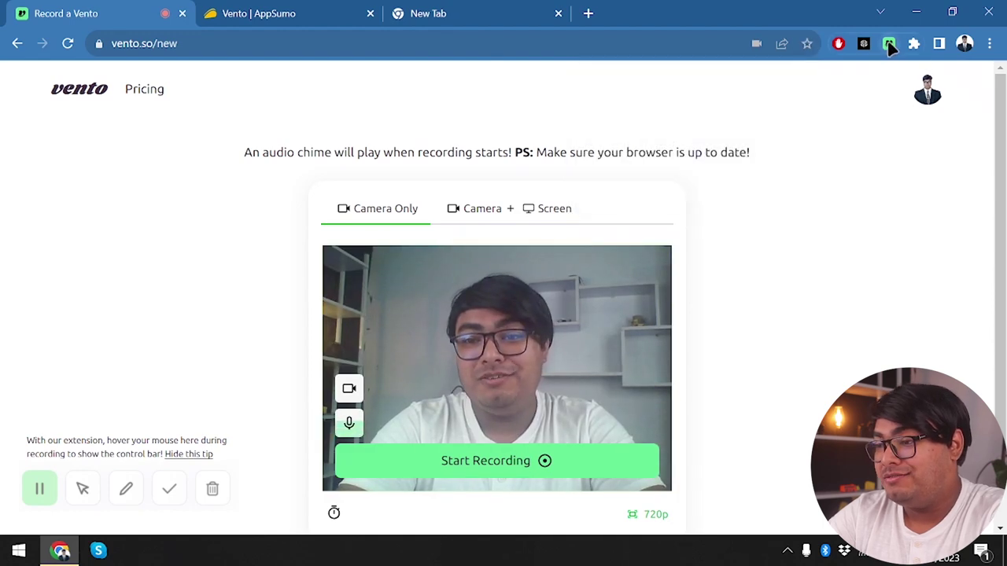
Remove the Vento extension from Chrome via the Extensions menu
click(913, 43)
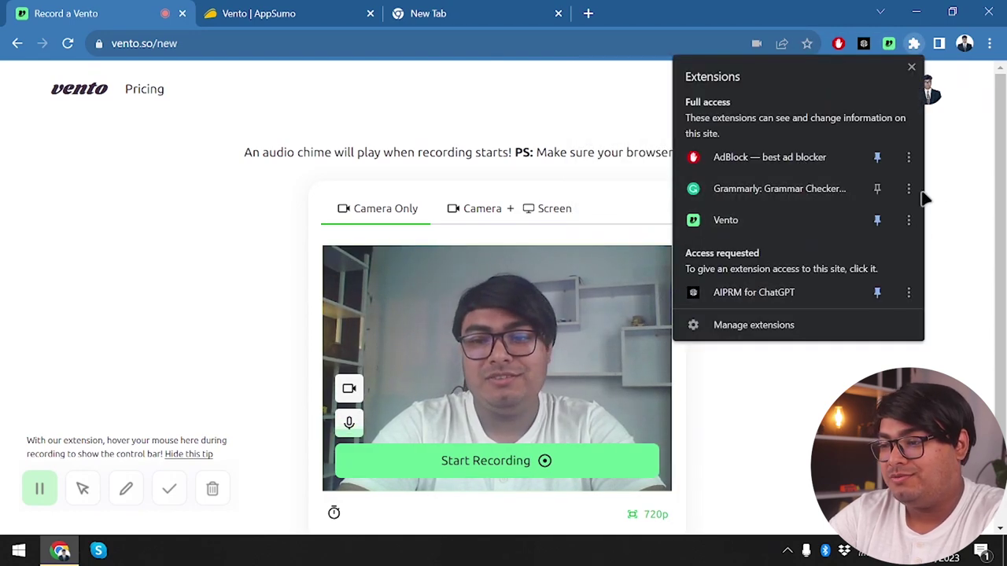
click(909, 220)
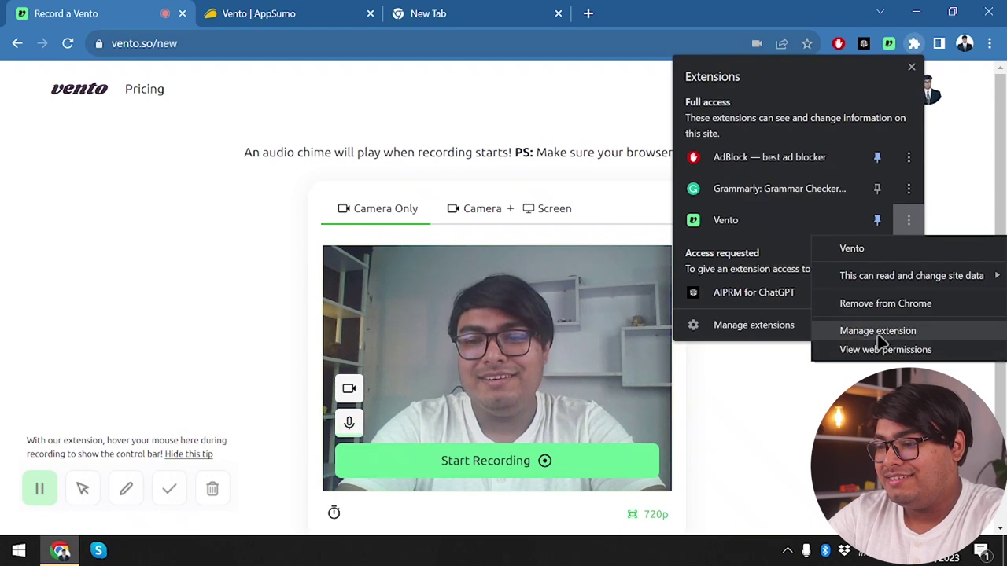
click(893, 304)
click(796, 164)
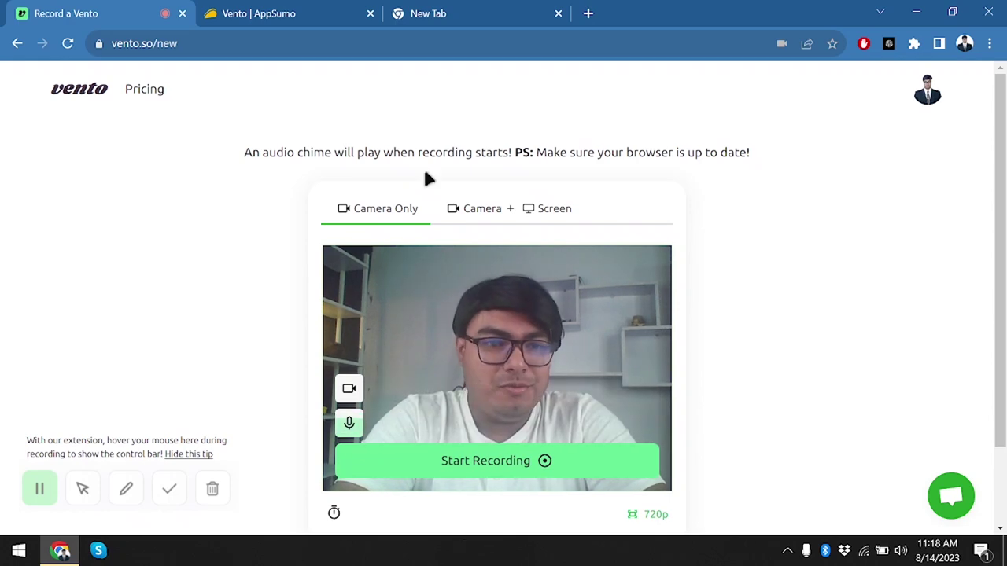
Keep USB Video Device in Camera Only mode, then start and cancel the recording countdown
scroll(533, 331, down, 2)
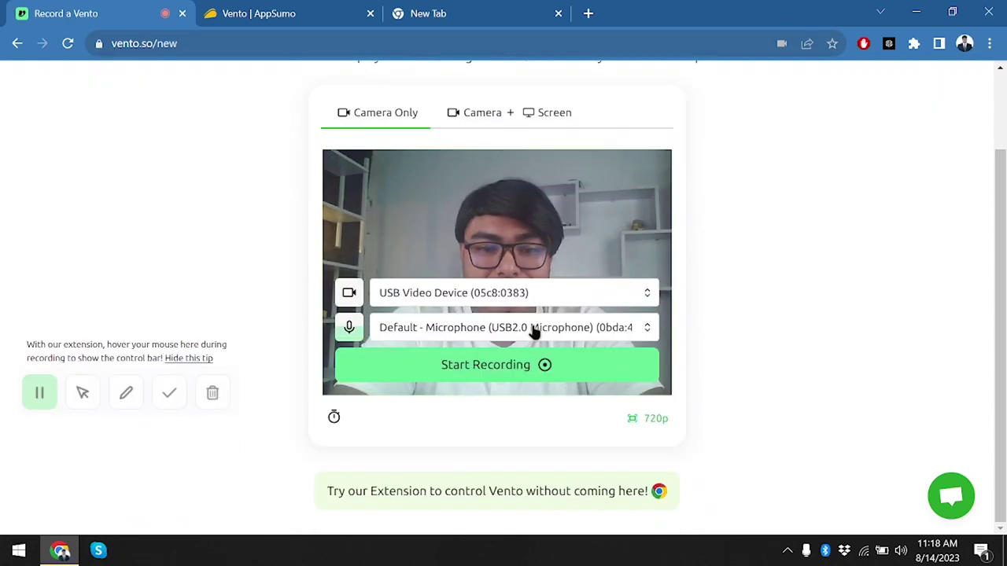
scroll(533, 331, up, 1)
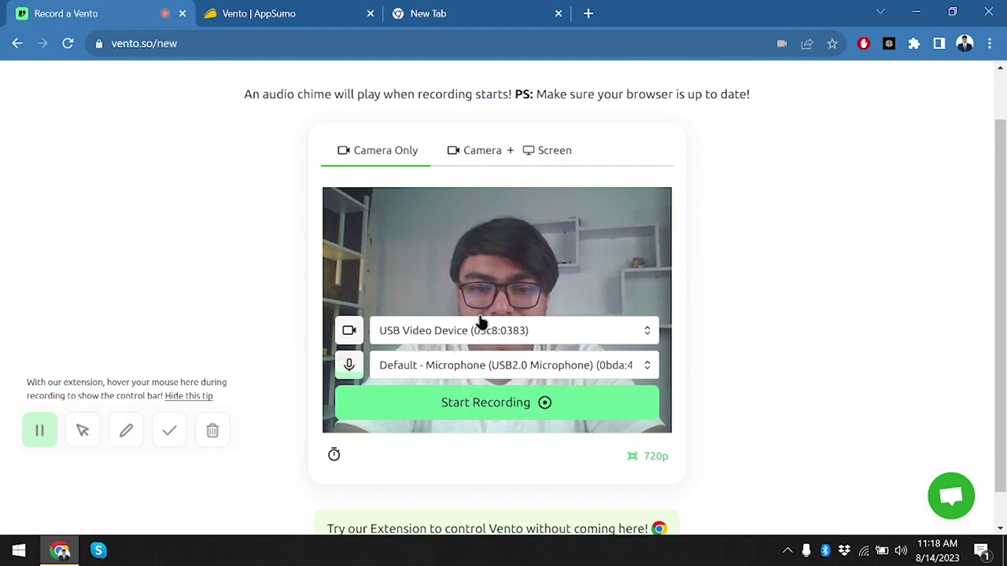
click(478, 331)
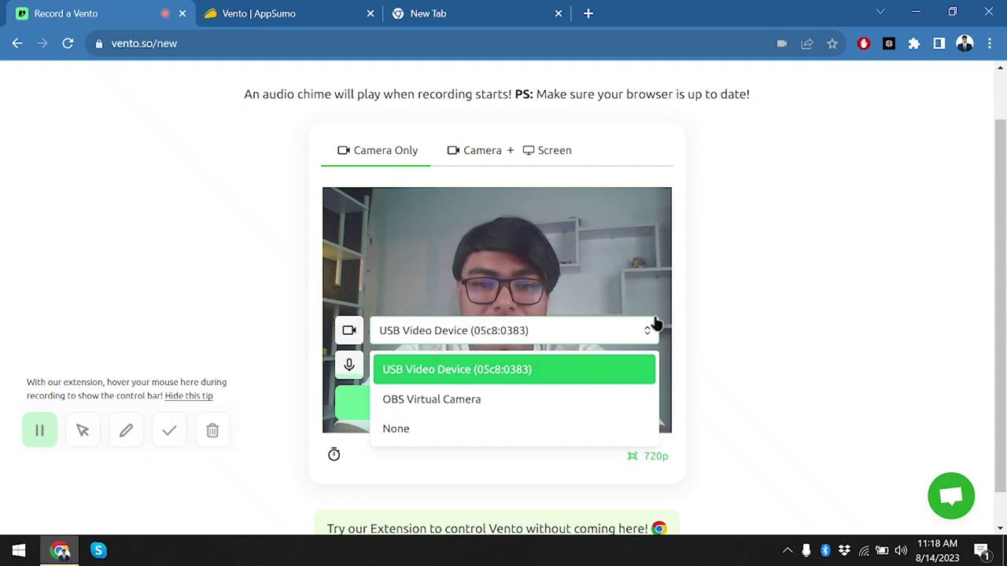
click(775, 315)
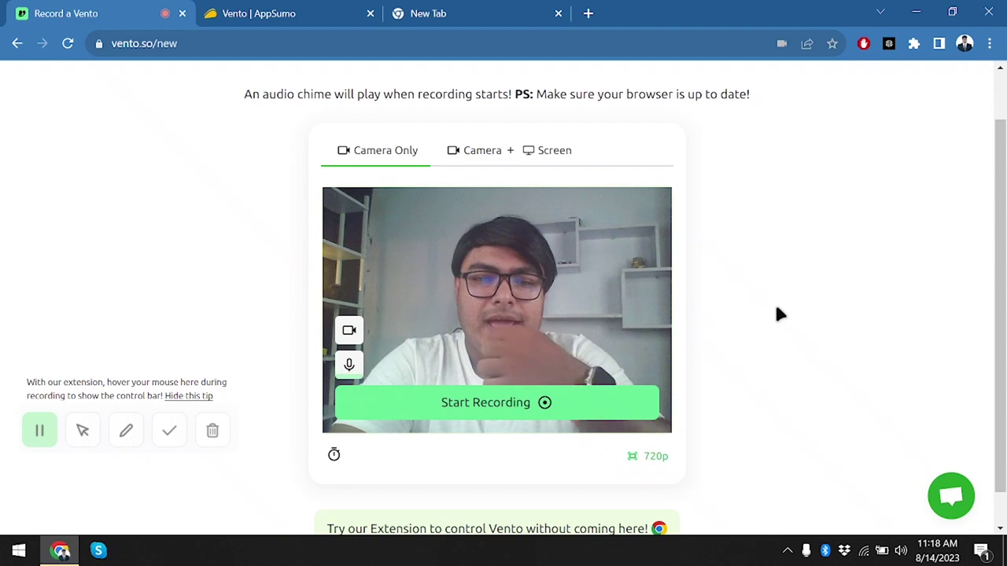
click(449, 153)
click(376, 156)
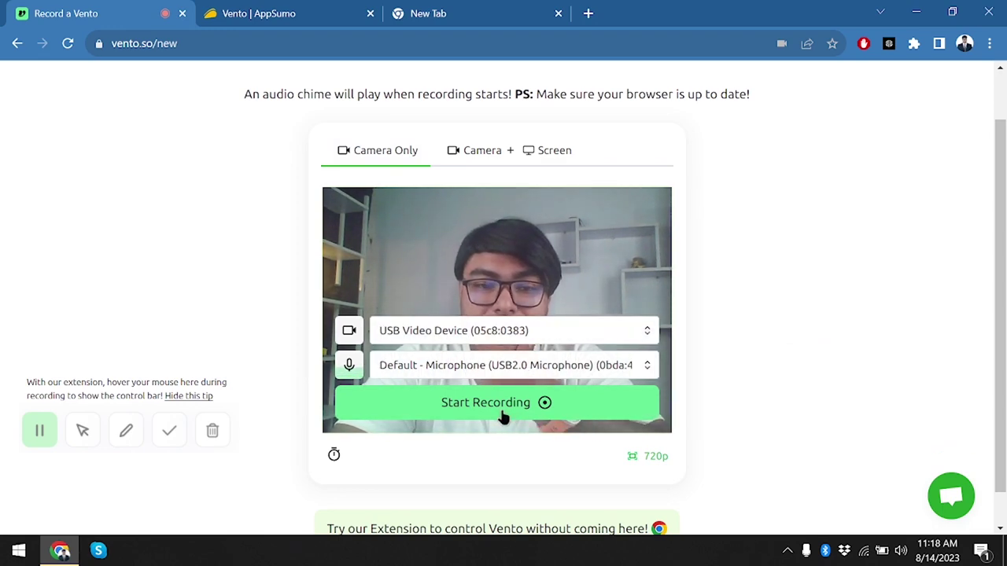
scroll(503, 417, up, 1)
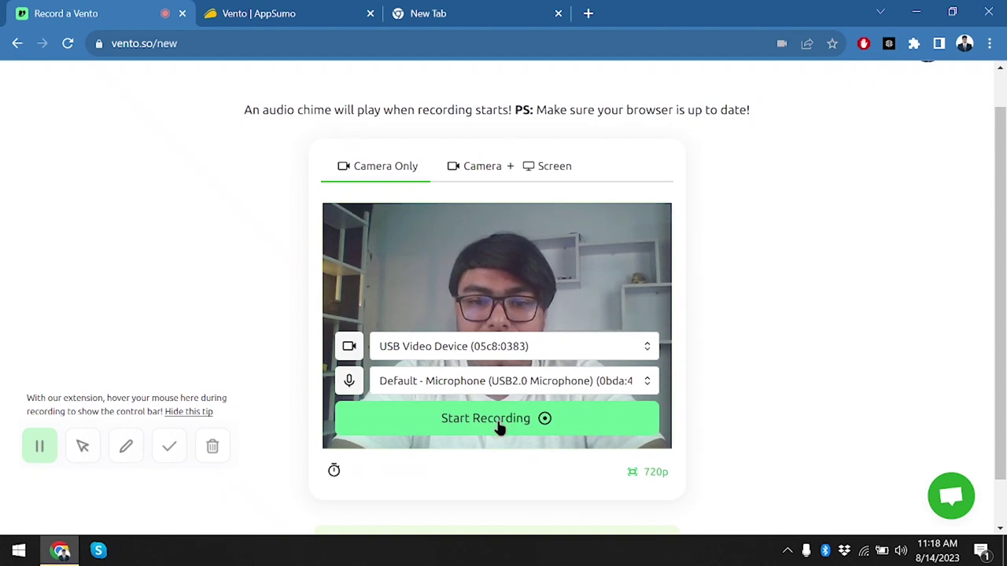
click(499, 427)
click(586, 415)
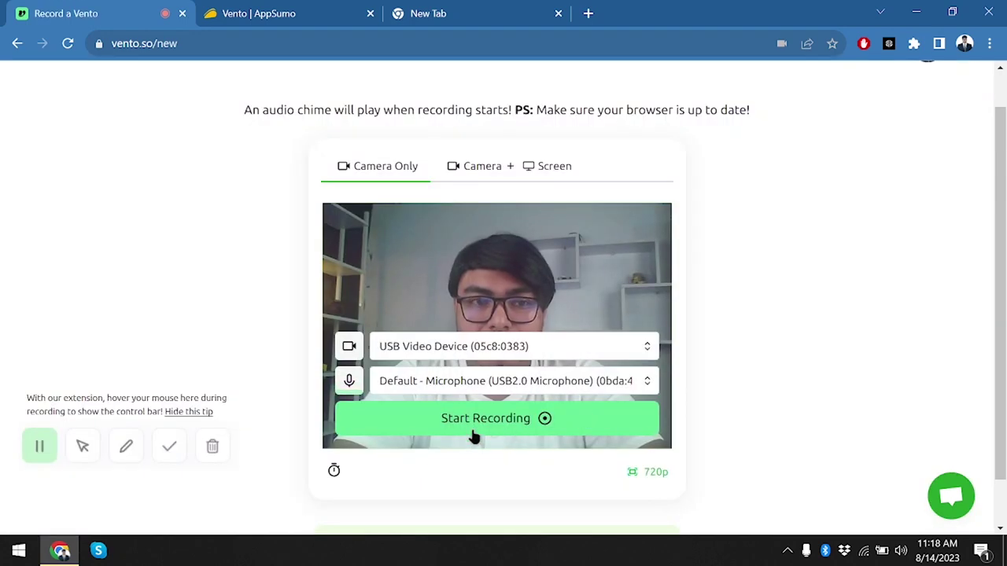
Record a 12-second camera clip, then pause it to open the rewind review panel
click(510, 425)
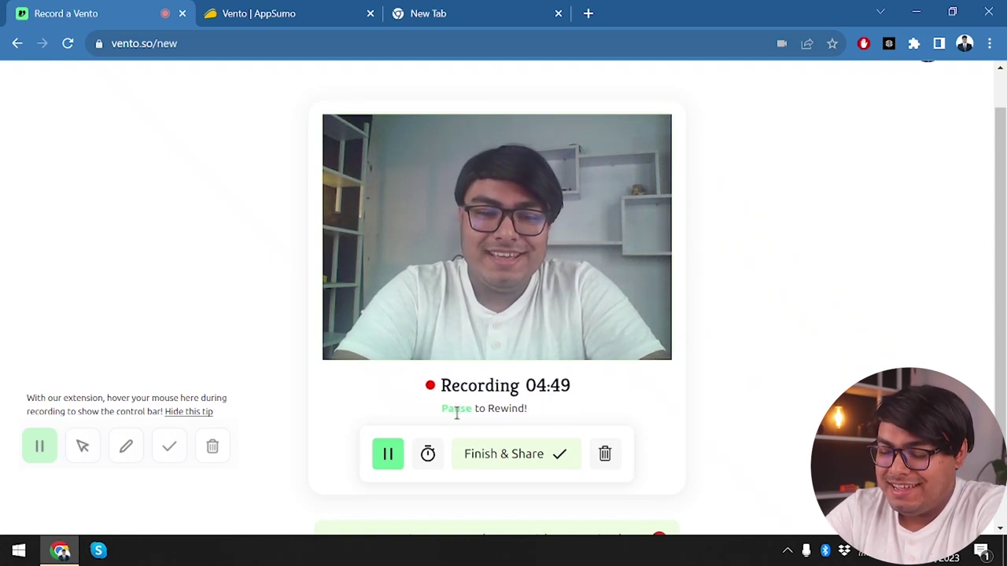
click(387, 454)
scroll(495, 406, down, 2)
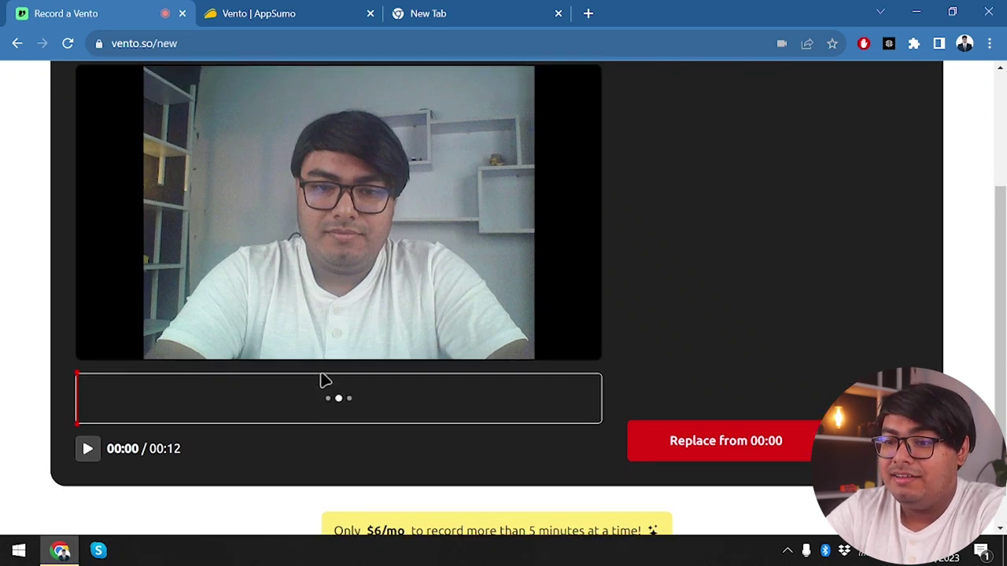
Scrub the clip's waveform timeline, settling the rewind point at 00:05
click(271, 400)
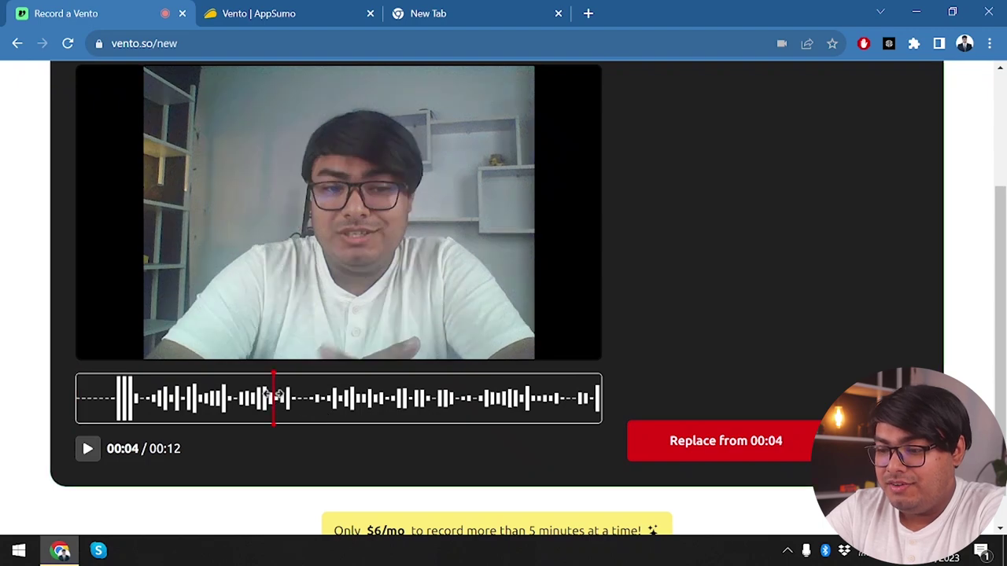
click(108, 409)
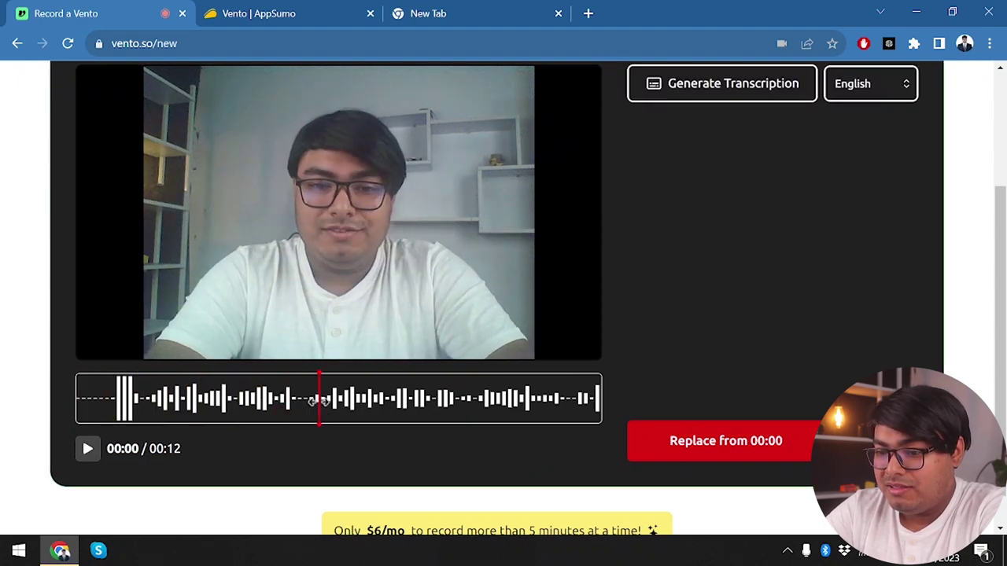
click(295, 400)
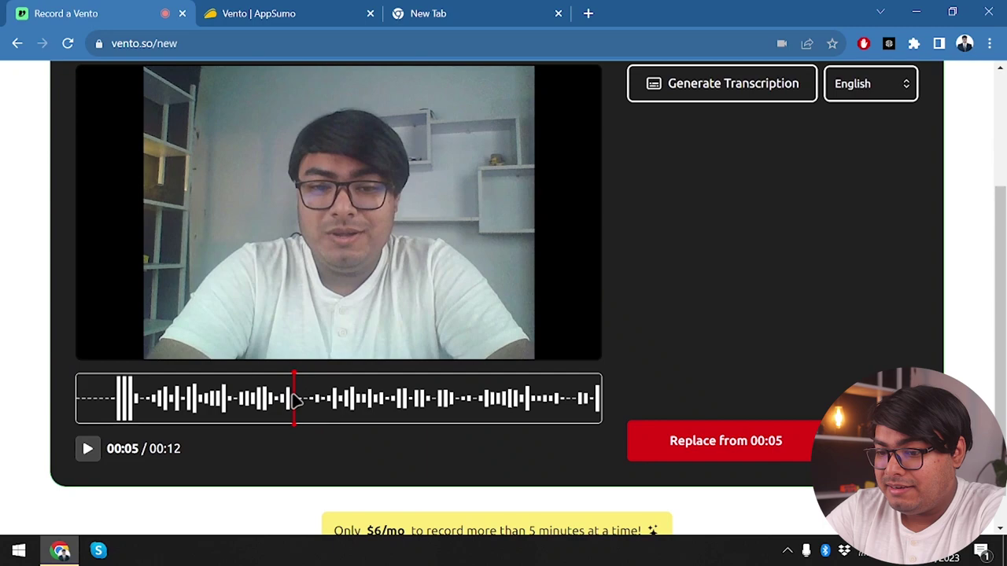
click(126, 400)
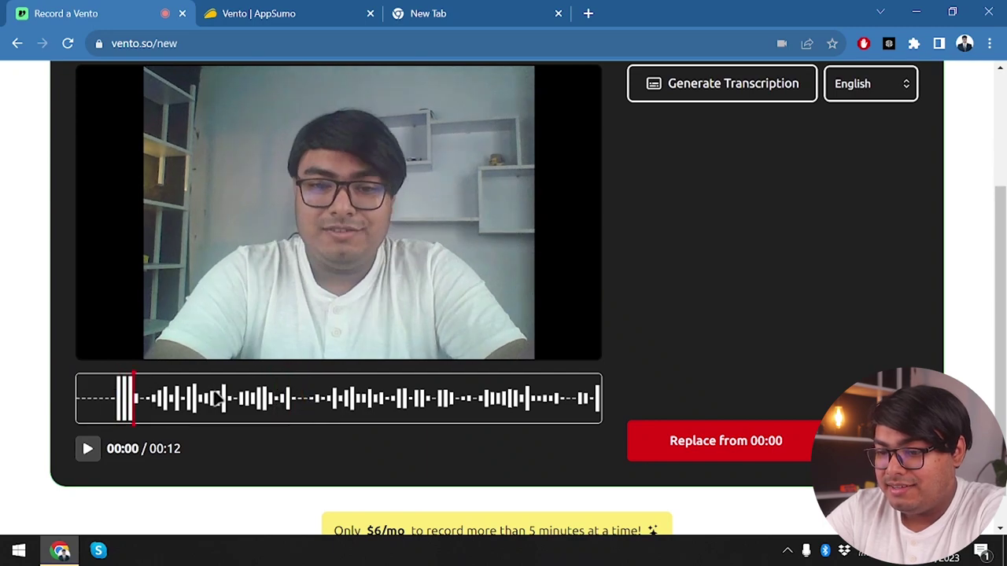
click(404, 400)
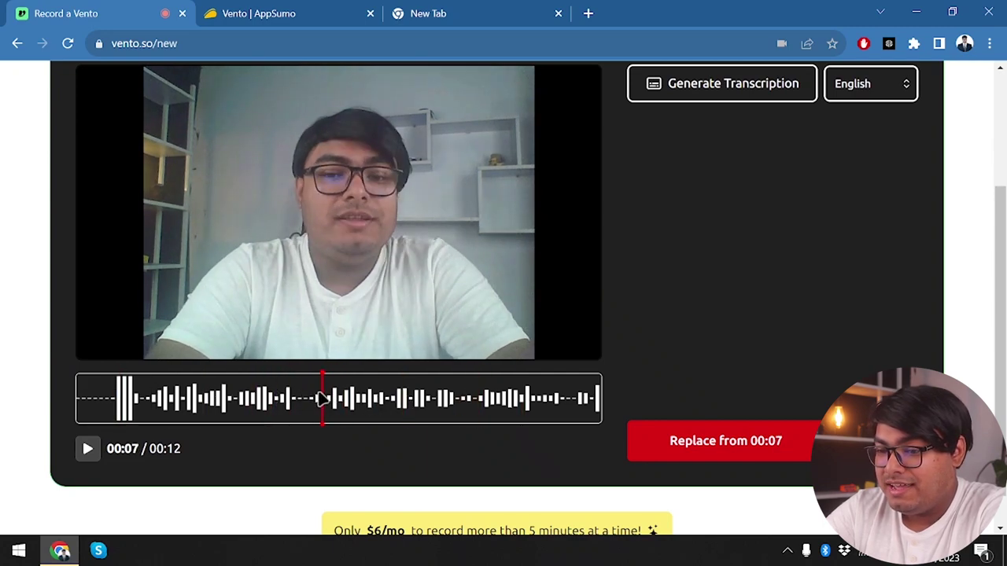
click(308, 399)
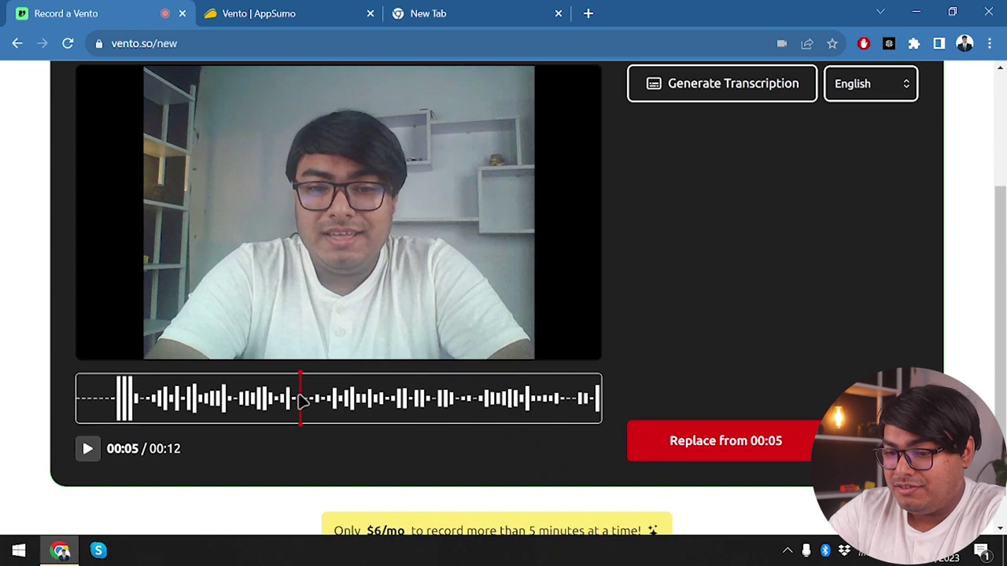
click(241, 399)
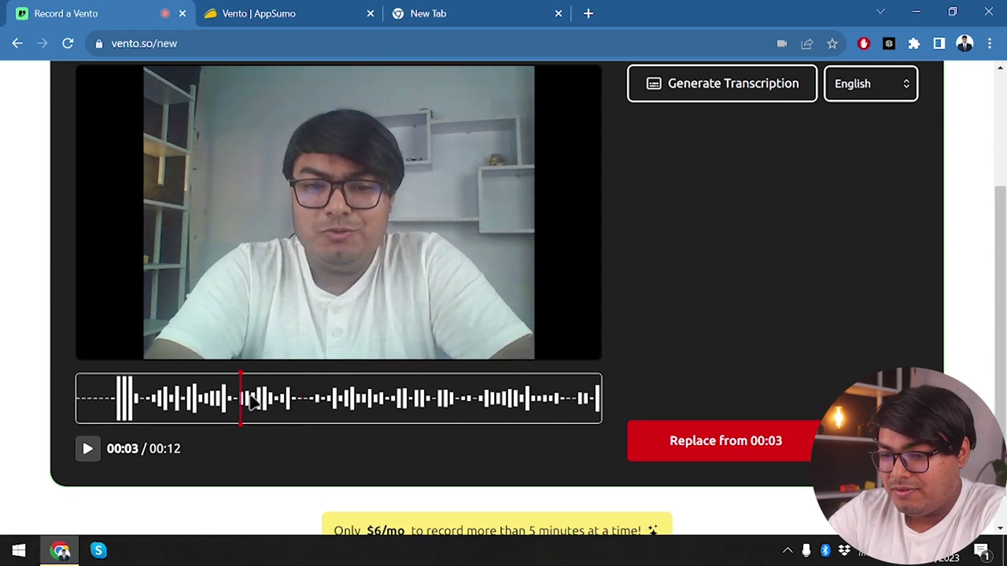
click(307, 399)
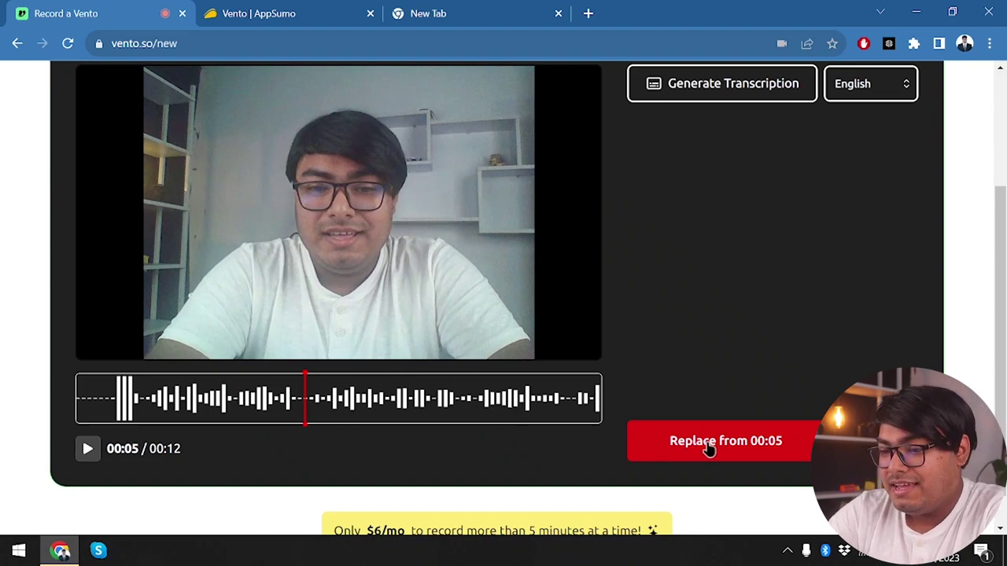
Replace the clip from 00:05 with a new take, then pause at 13 seconds for review
click(709, 446)
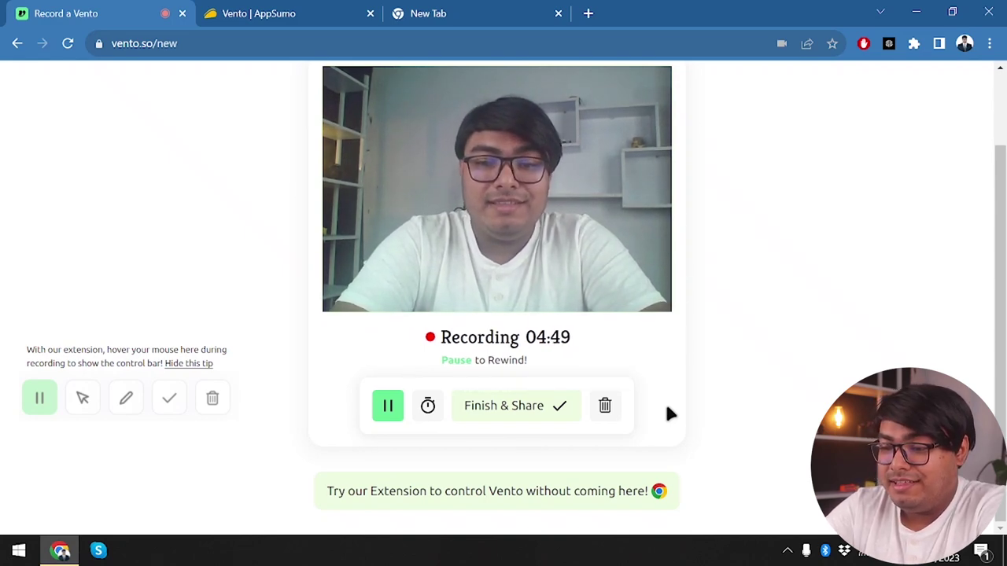
click(551, 411)
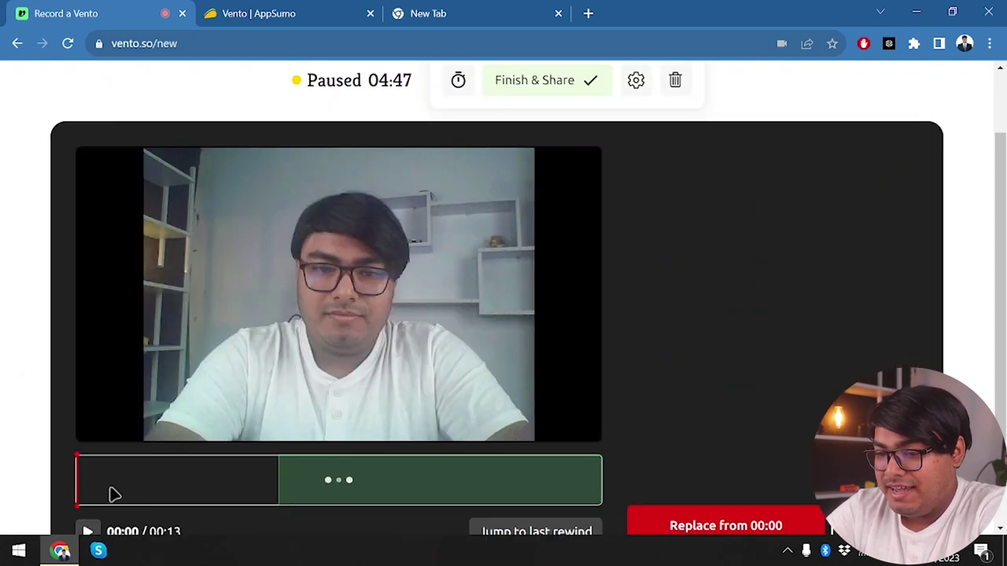
Scrub the clip's playhead between 00:02 and 00:09 to review the recording
scroll(354, 497, down, 1)
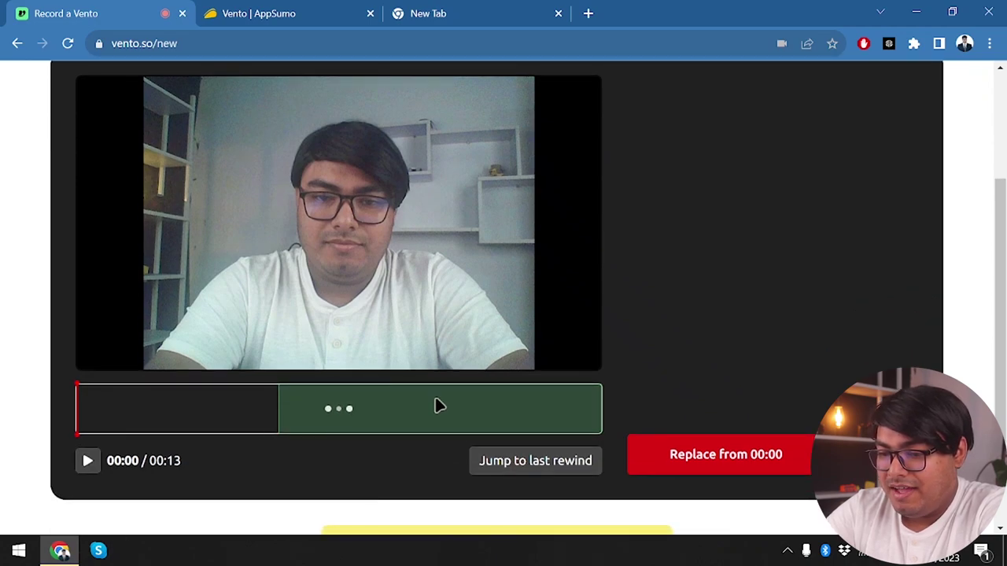
scroll(454, 386, up, 1)
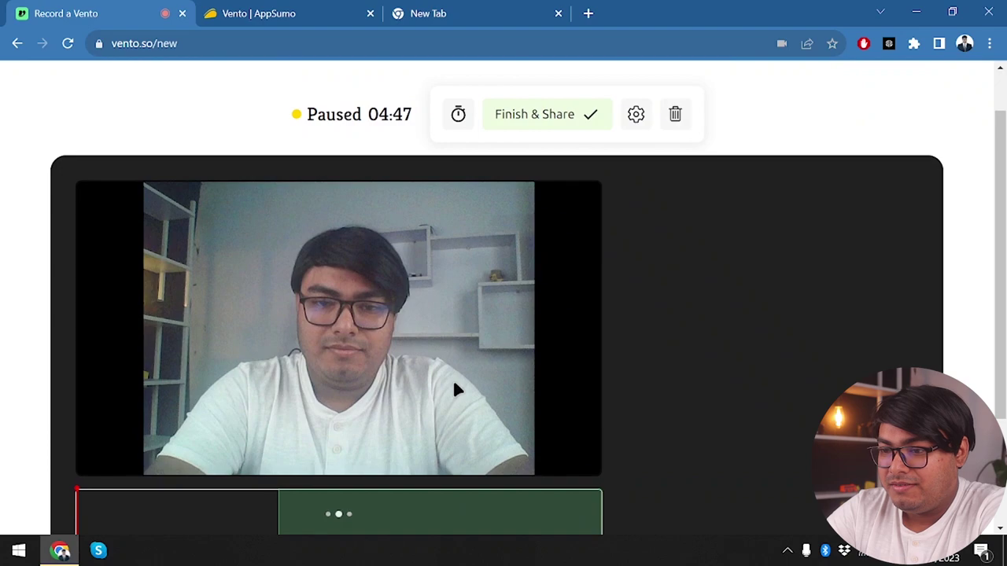
scroll(454, 385, down, 1)
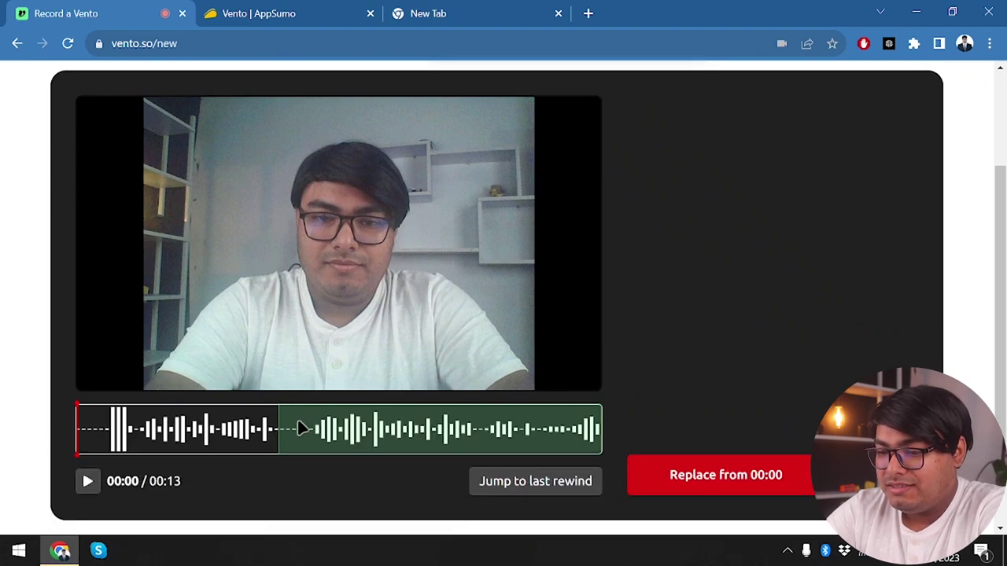
click(297, 425)
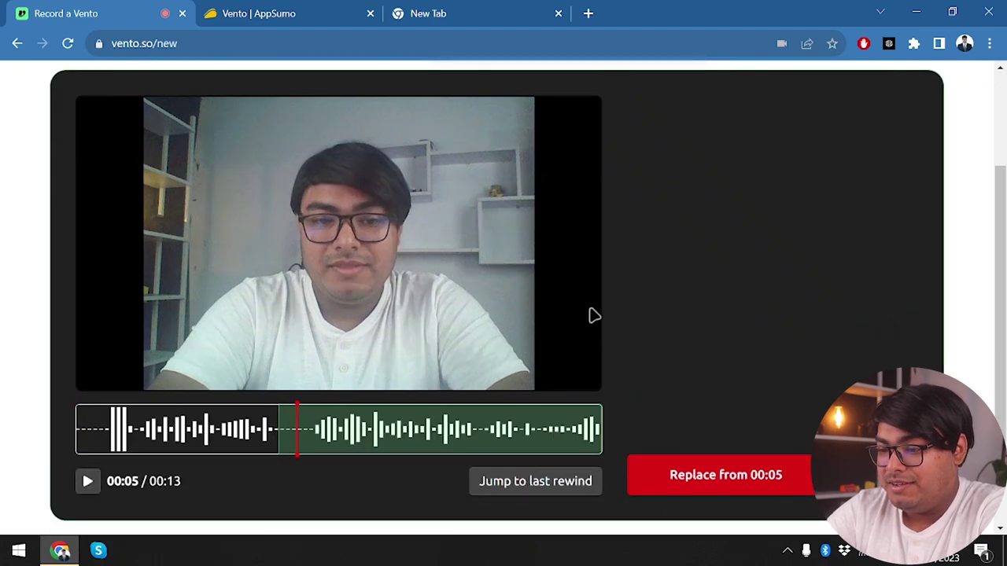
scroll(594, 315, up, 1)
scroll(566, 326, down, 1)
click(422, 406)
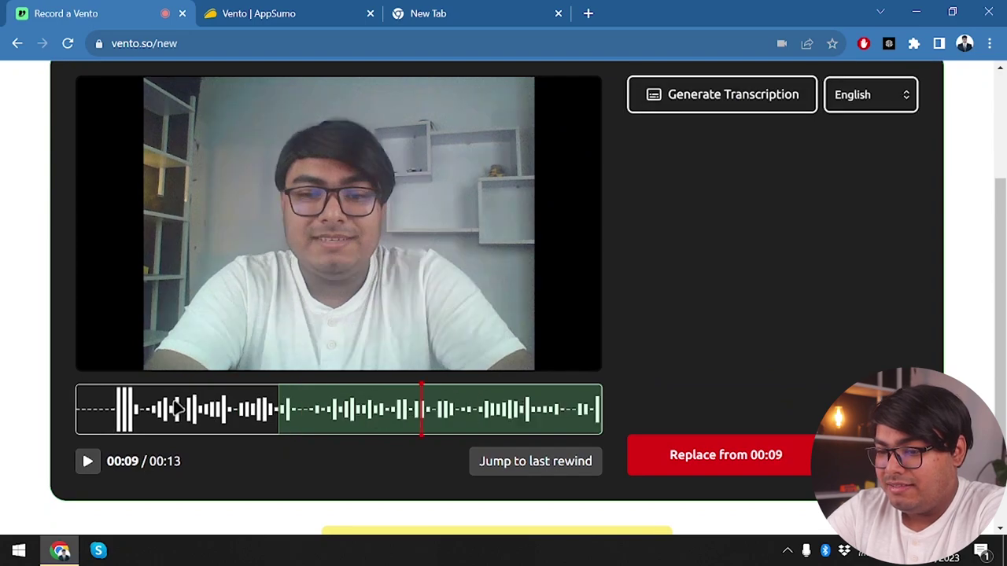
click(175, 407)
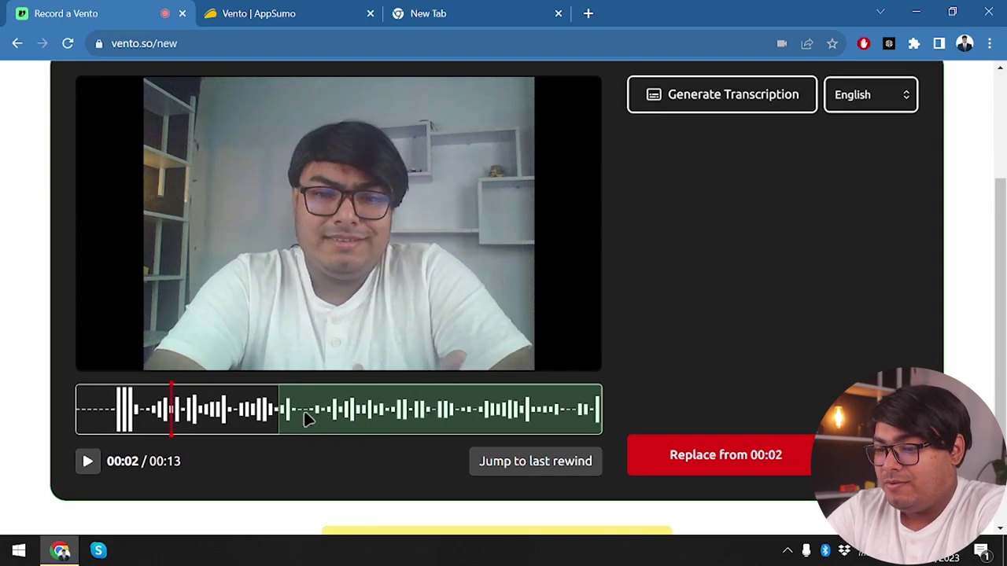
Set the rewind point to 00:10 and re-record the clip from there
click(429, 413)
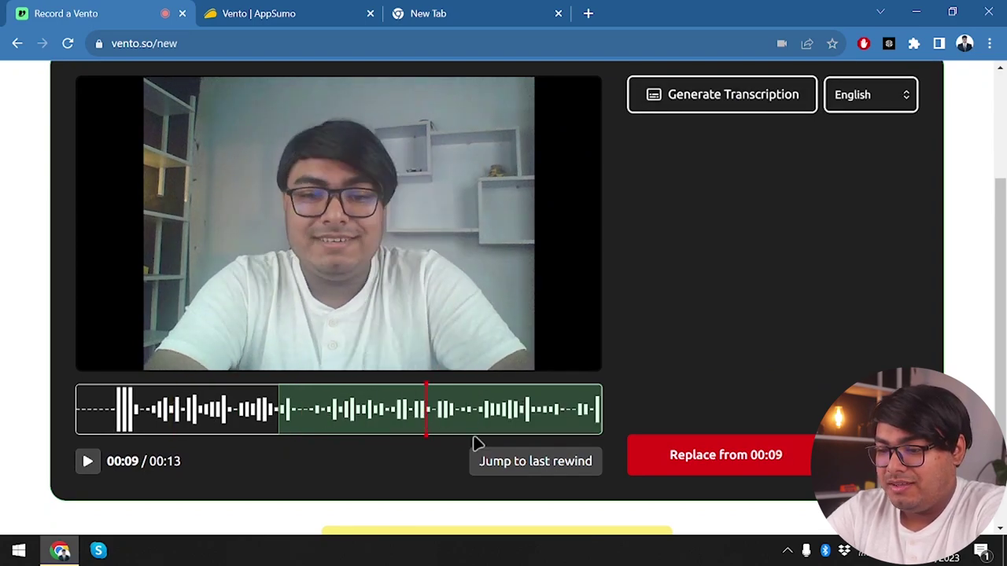
click(517, 467)
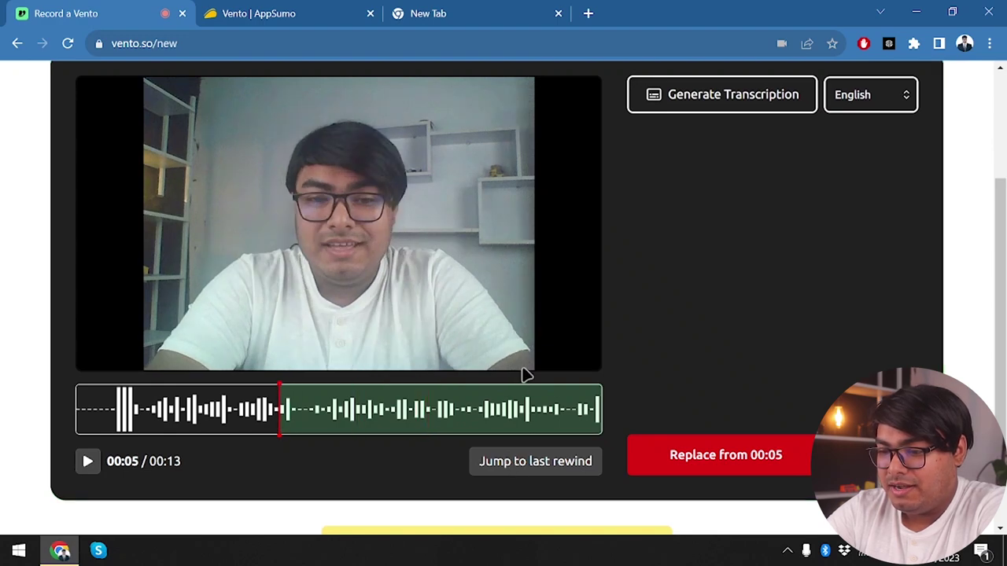
click(551, 406)
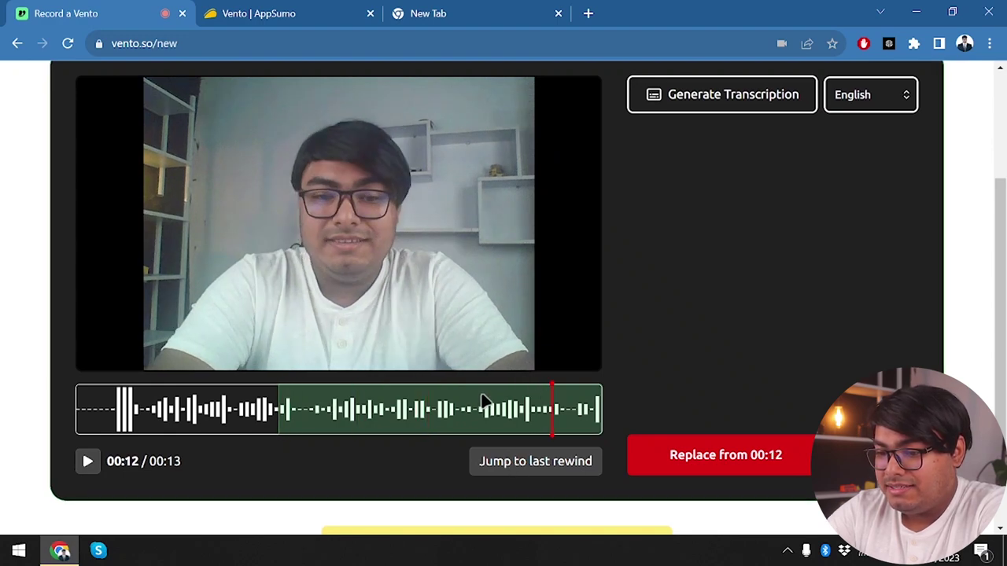
click(461, 405)
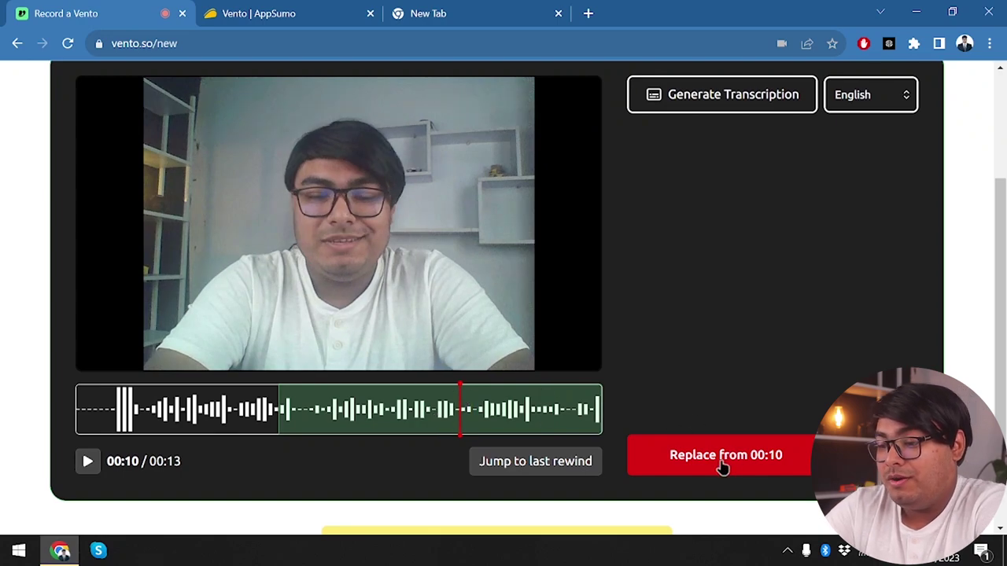
click(722, 466)
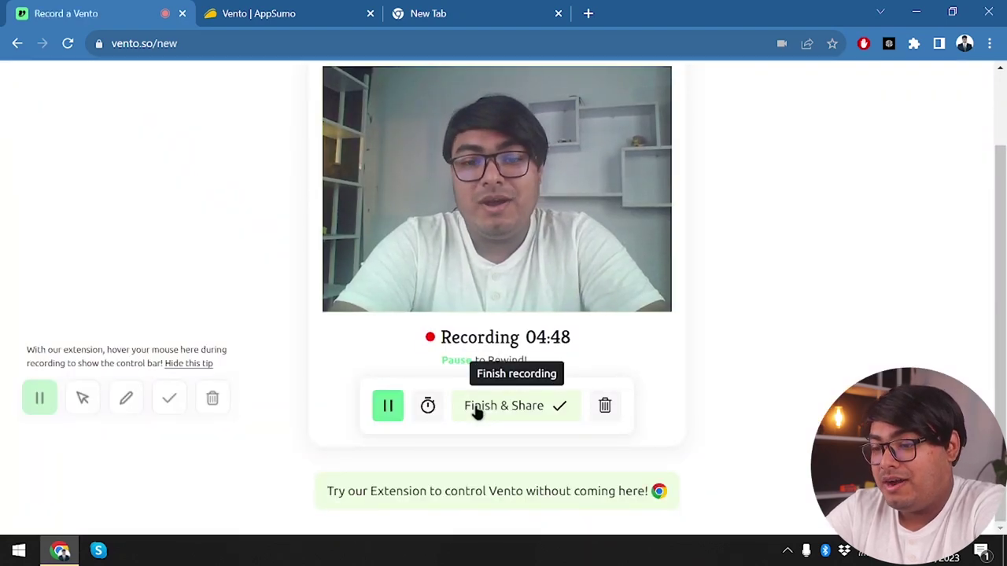
Pause the re-recording so the updated 16-second clip loads for review
click(533, 412)
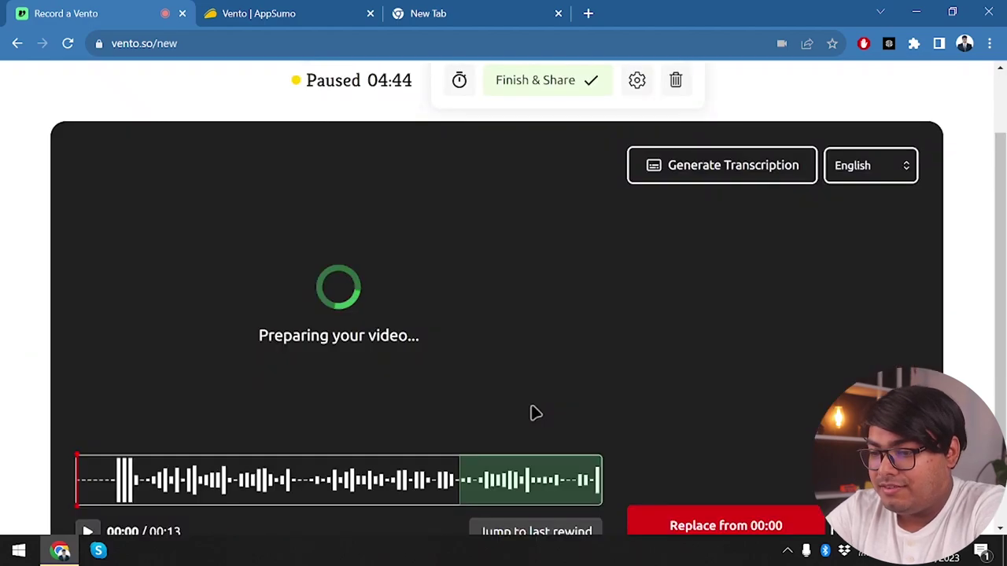
scroll(532, 412, down, 1)
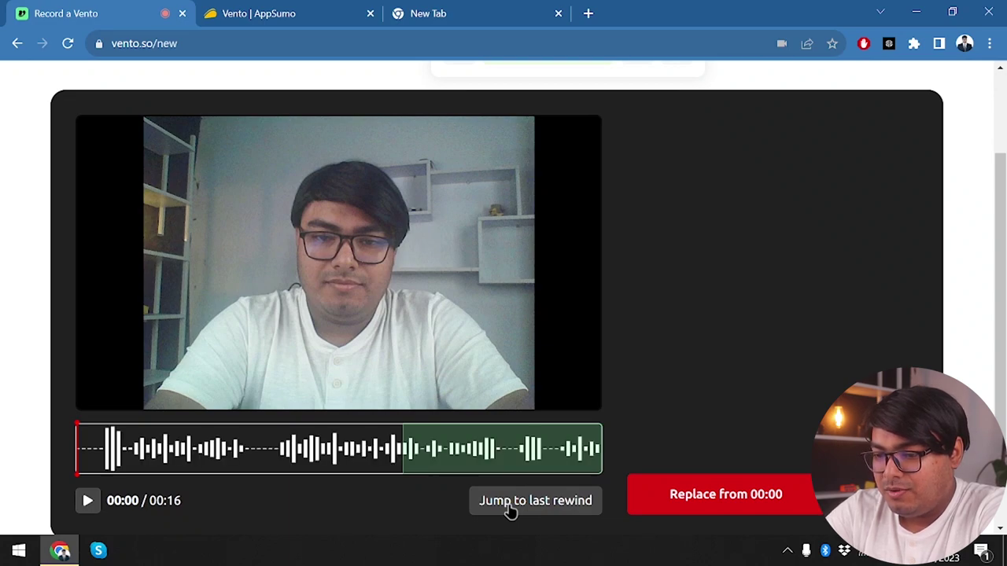
Play back the 16-second clip and move its re-record point back to 00:04
click(510, 503)
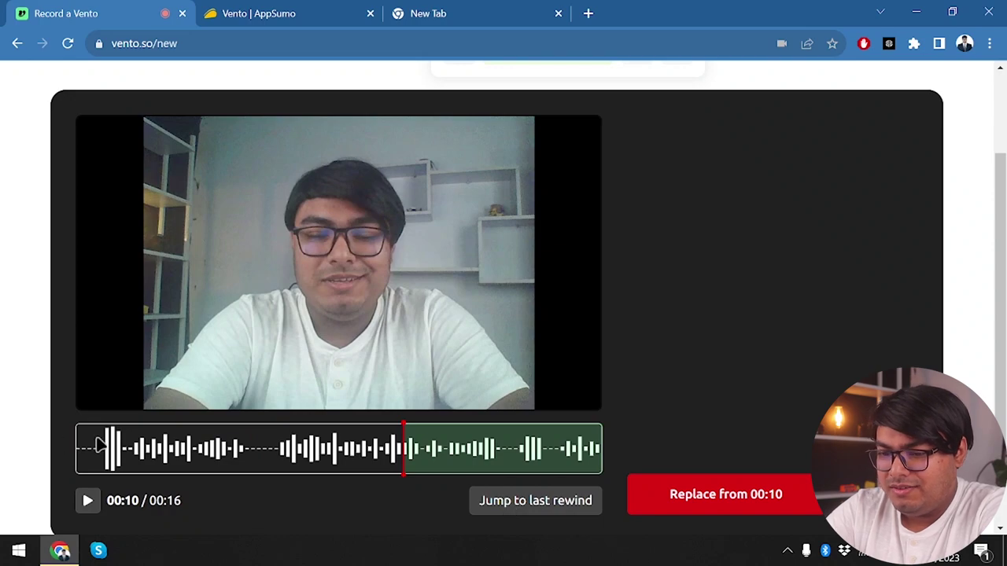
click(97, 445)
click(85, 503)
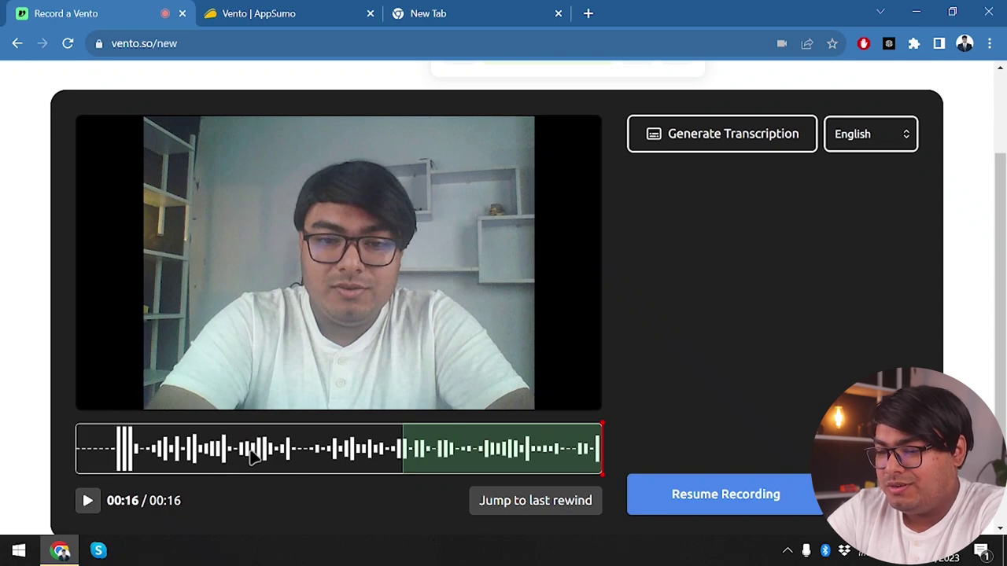
click(252, 449)
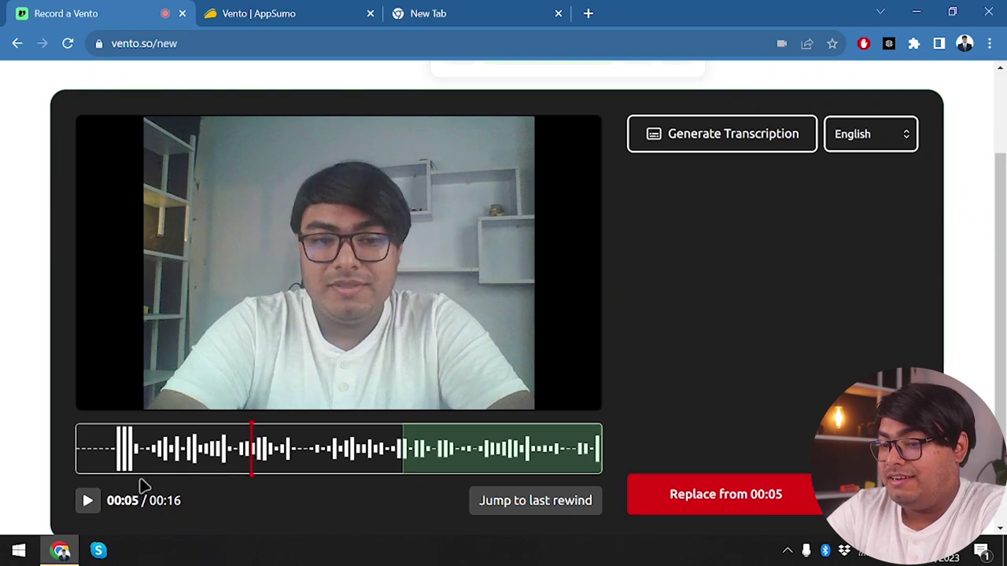
click(235, 445)
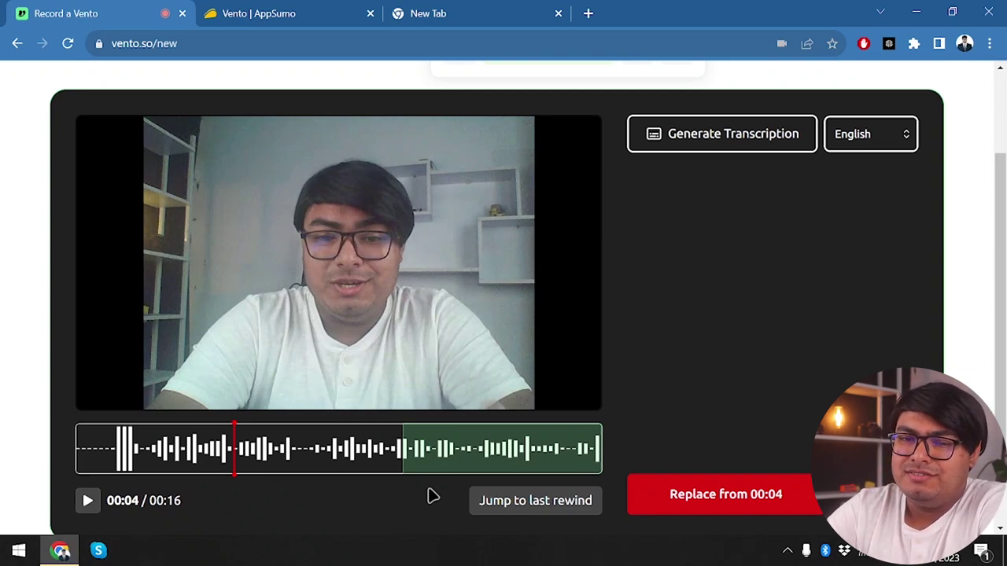
scroll(564, 454, down, 2)
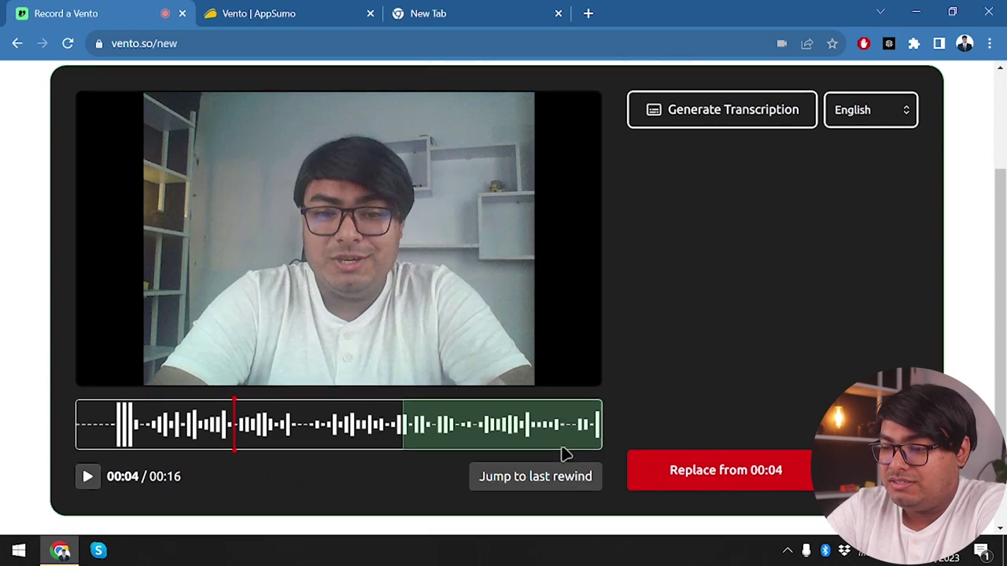
scroll(564, 454, up, 3)
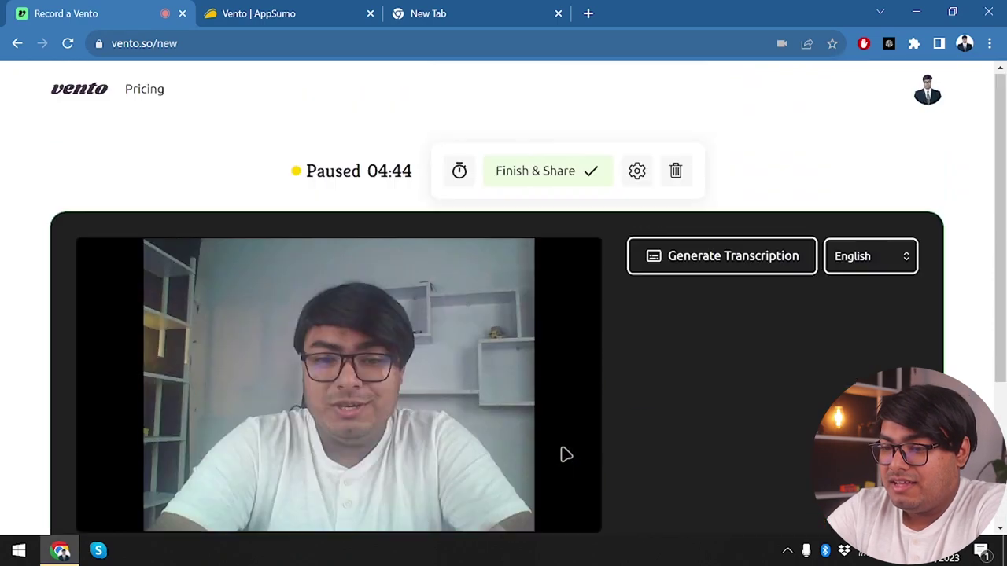
Permanently delete the 16-second camera-only recording
click(676, 173)
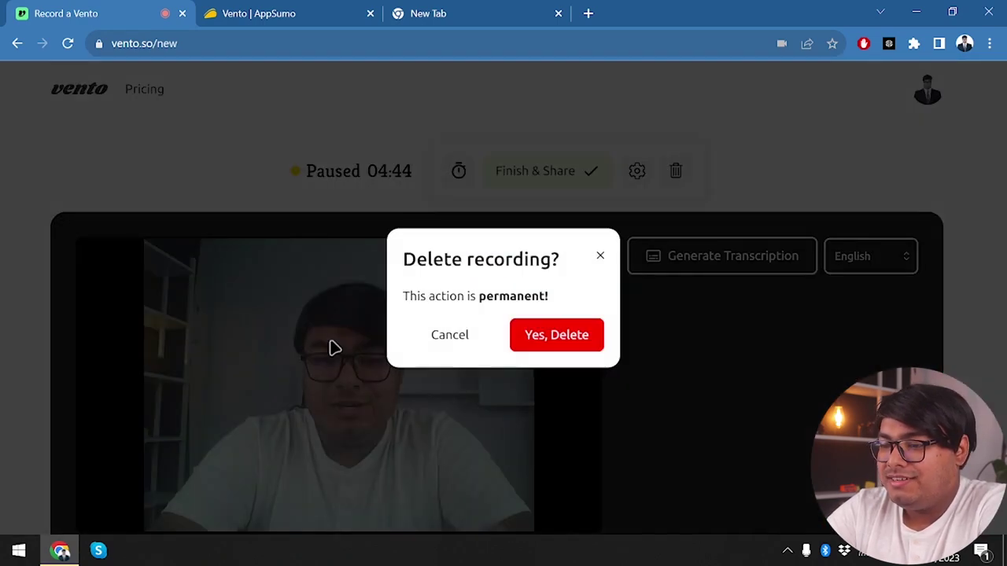
click(555, 346)
scroll(397, 367, down, 1)
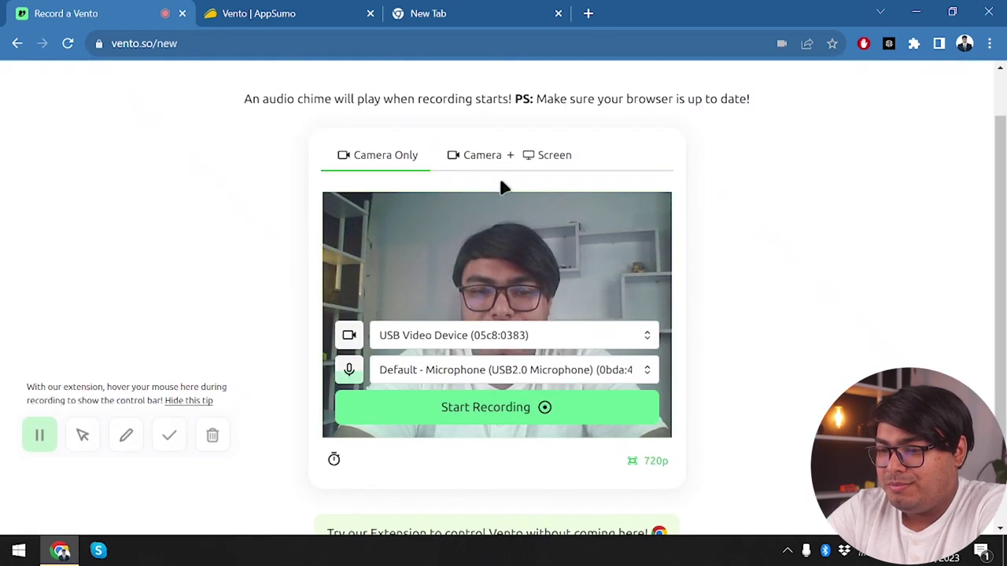
Switch the new recording setup to Camera + Screen mode
click(508, 157)
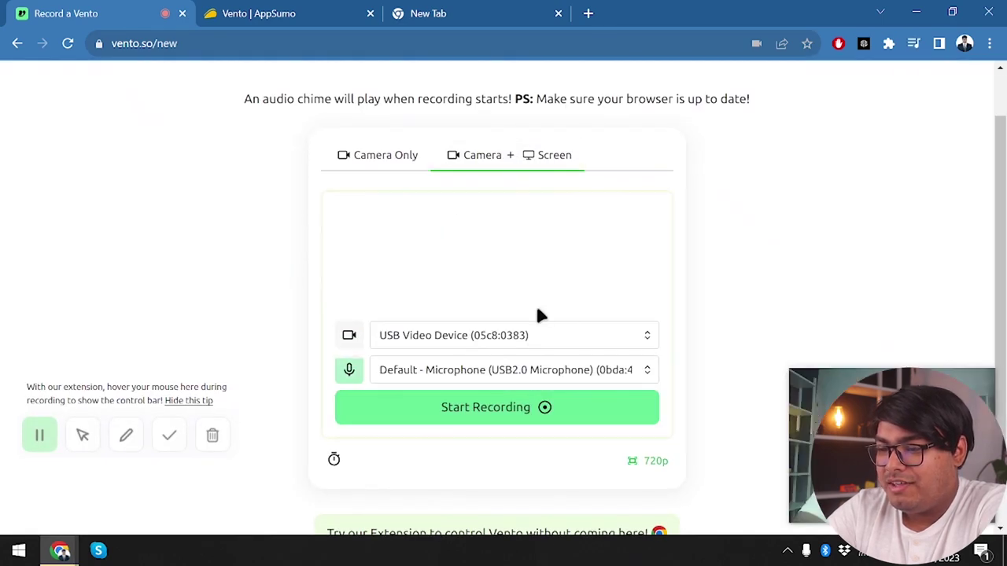
scroll(536, 304, down, 1)
scroll(438, 293, up, 1)
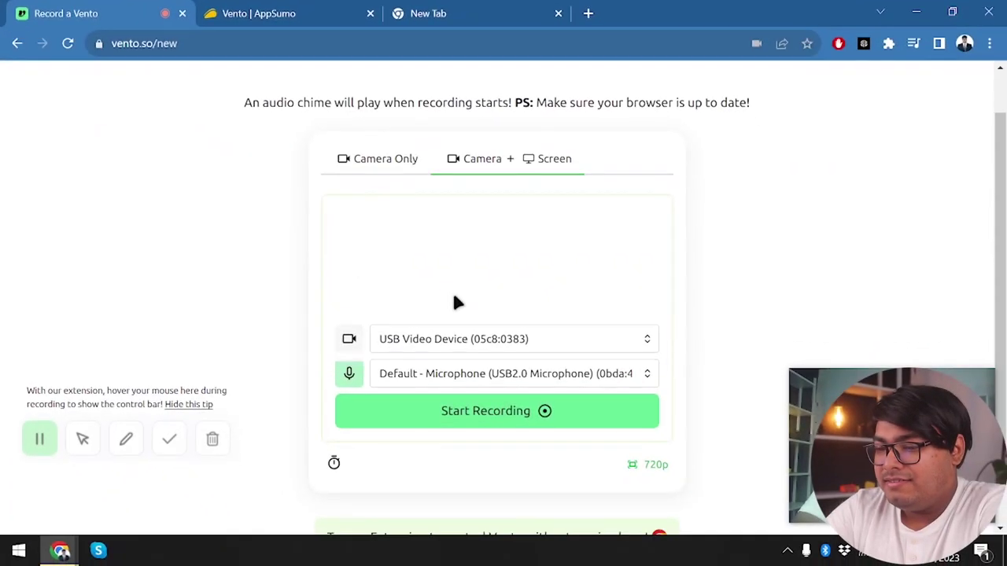
scroll(457, 302, up, 1)
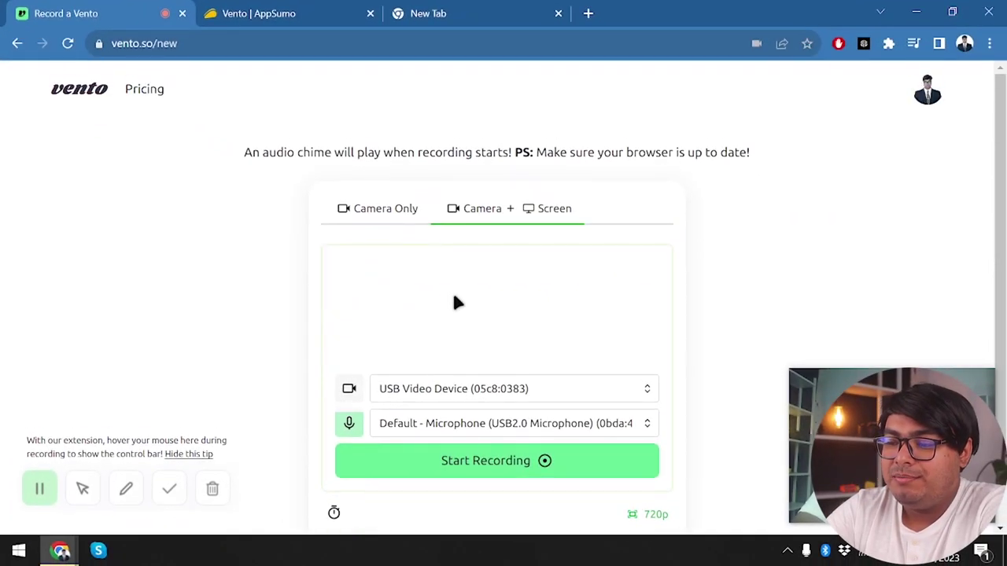
Share the Entire Screen with Share system audio enabled for the new recording
click(517, 470)
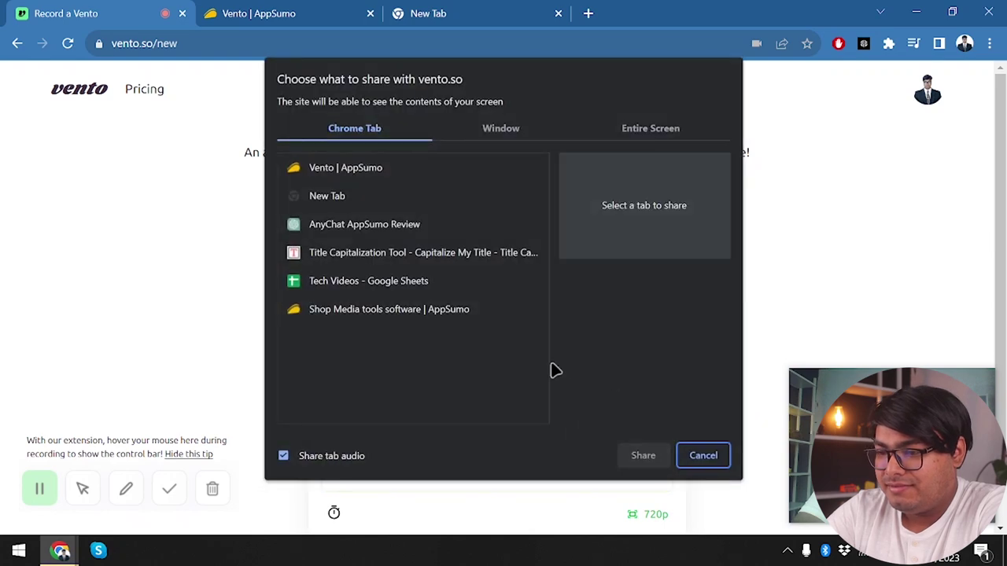
click(516, 132)
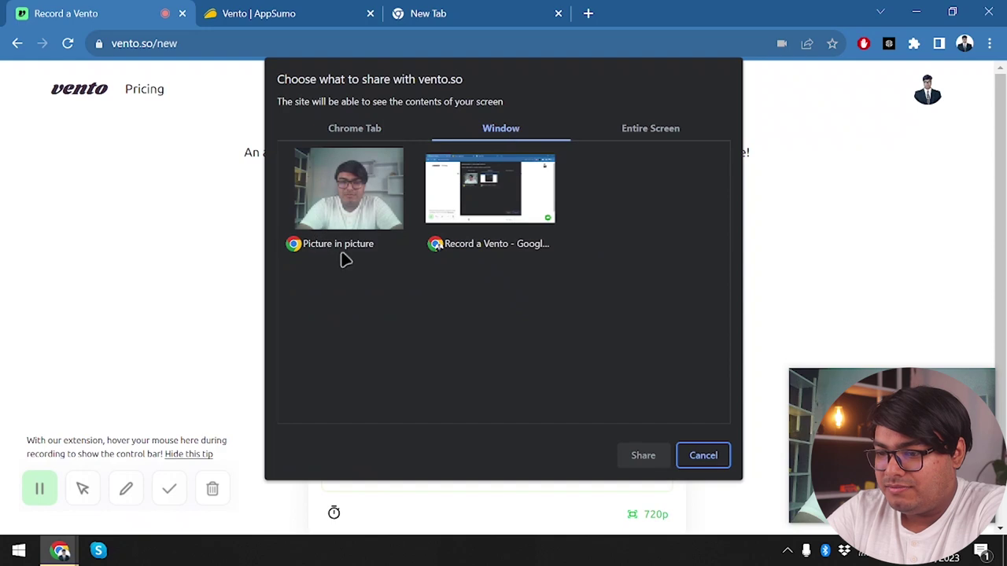
click(650, 132)
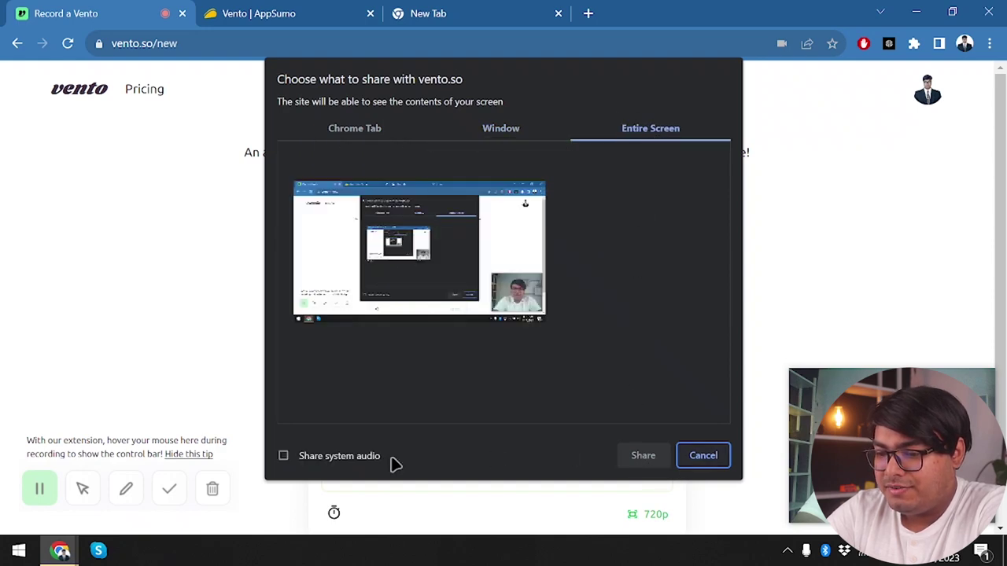
click(347, 461)
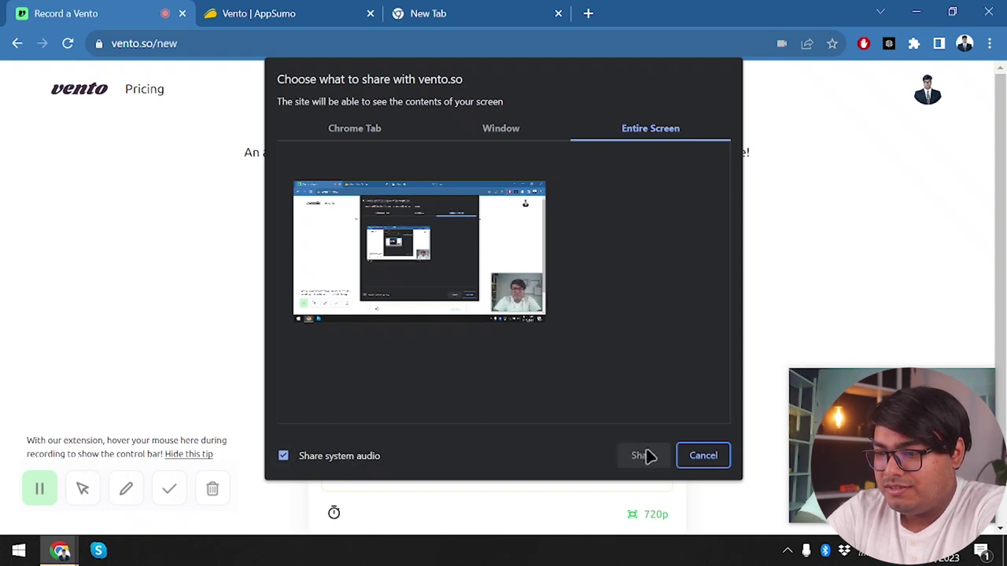
click(459, 300)
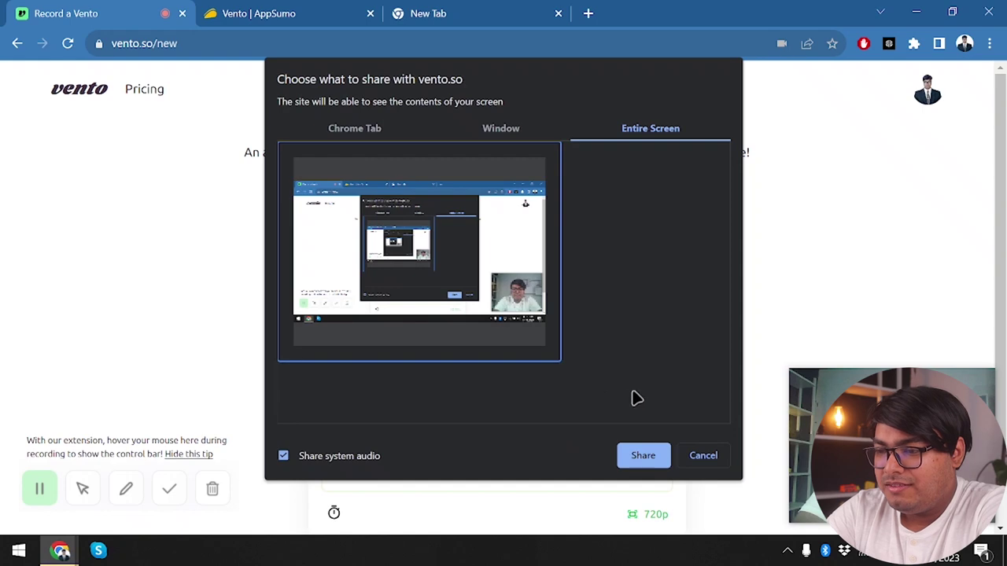
click(641, 457)
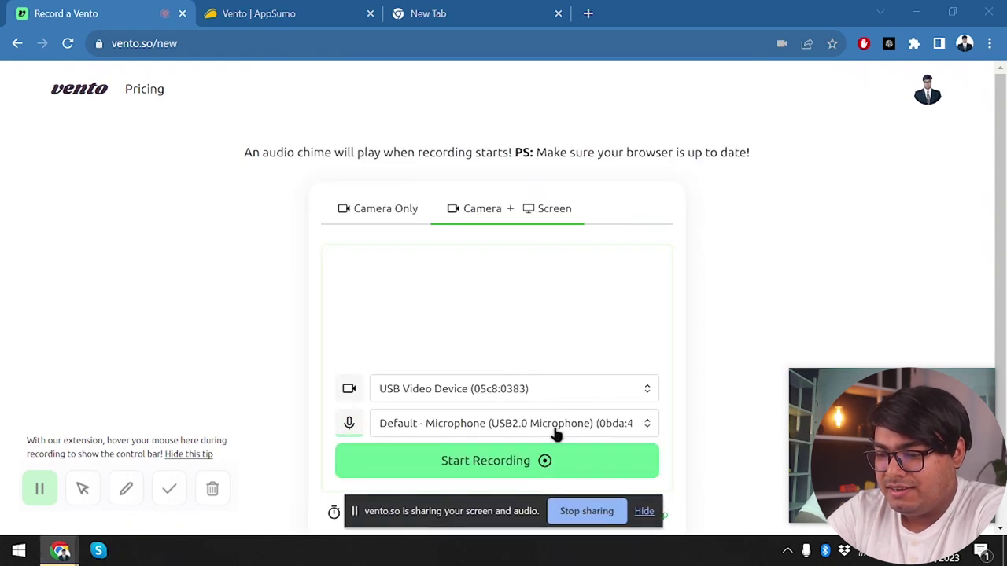
Start recording, then show the Vento | AppSumo deal page down to From the founders
click(576, 453)
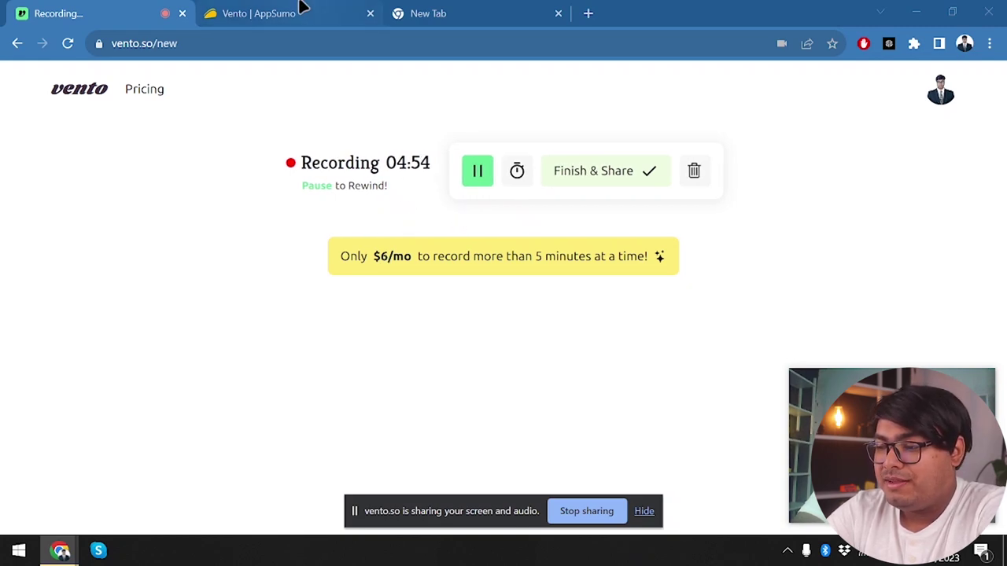
mouse_move(300, 2)
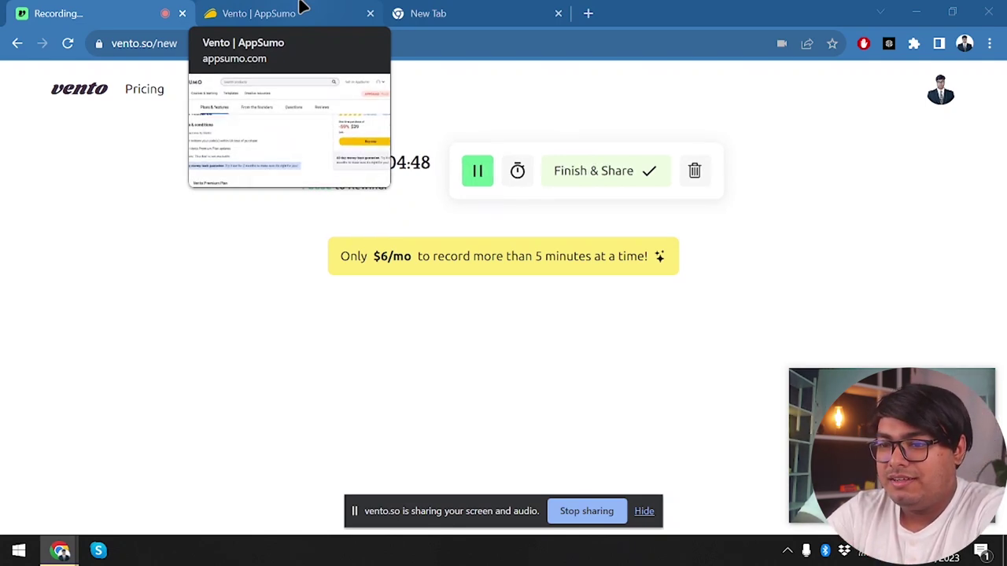
click(302, 10)
scroll(267, 351, down, 1)
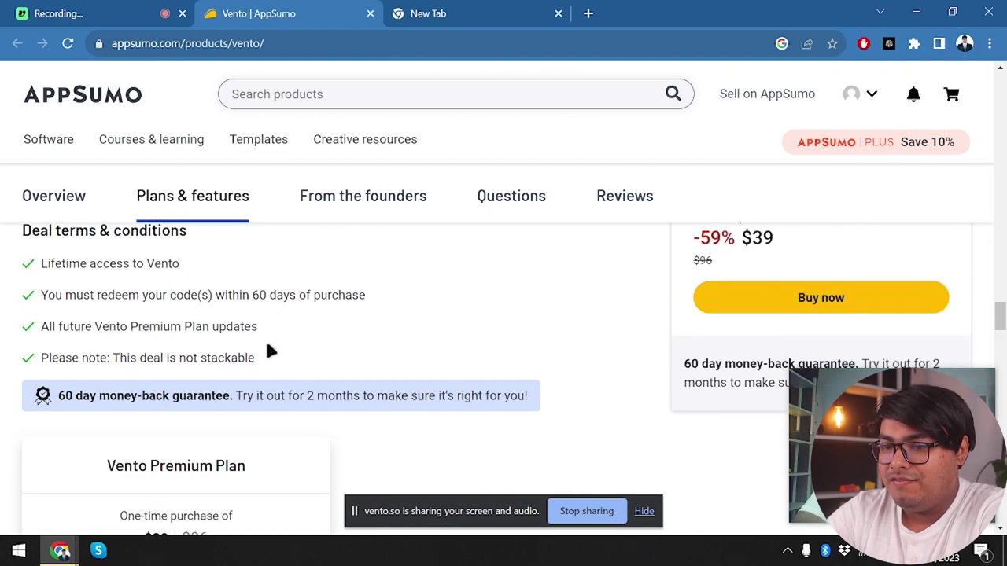
scroll(267, 351, down, 8)
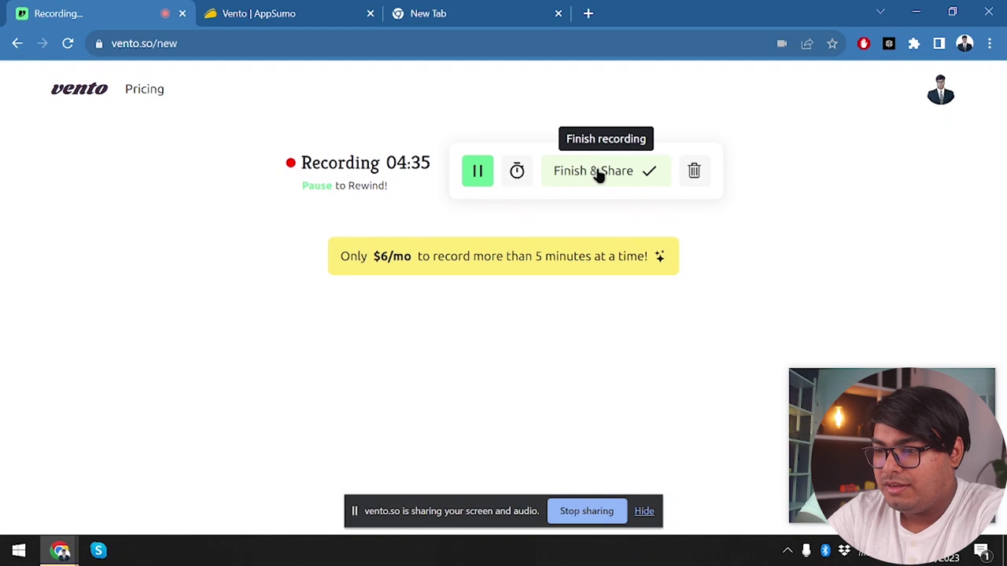
Pause the screen recording and play back the 25-second clip, stopping near 00:20
click(598, 172)
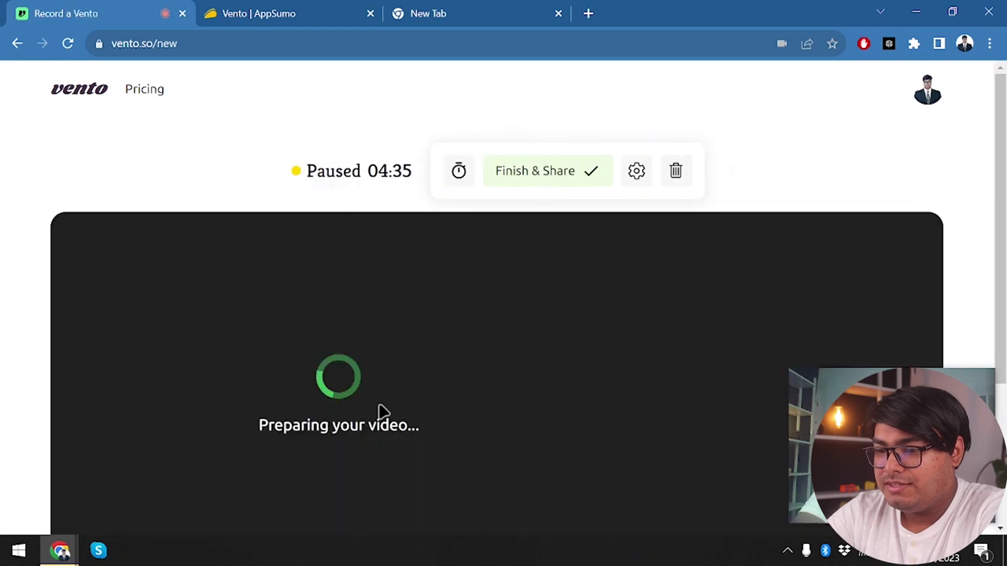
scroll(379, 380, down, 1)
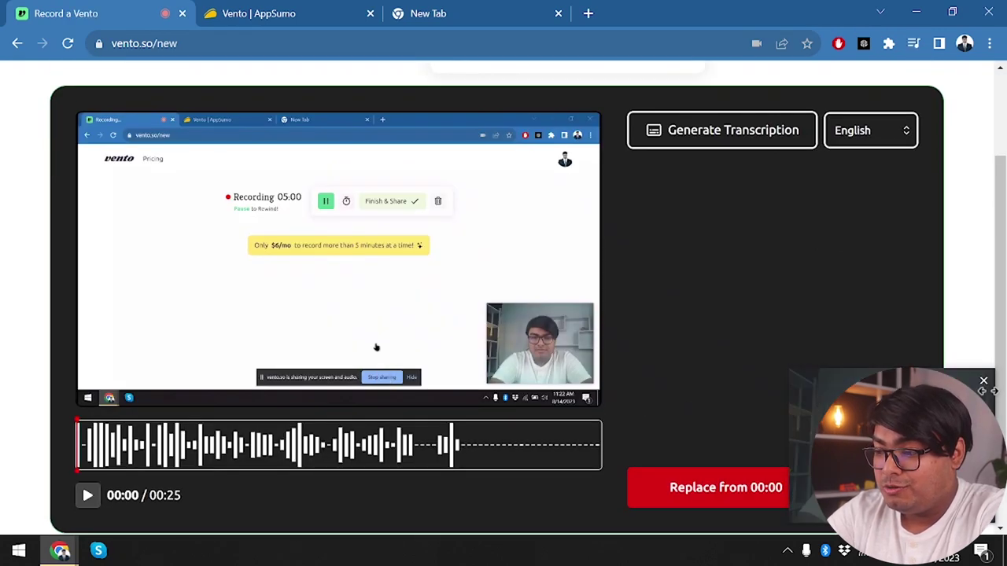
scroll(668, 360, up, 1)
scroll(586, 362, down, 1)
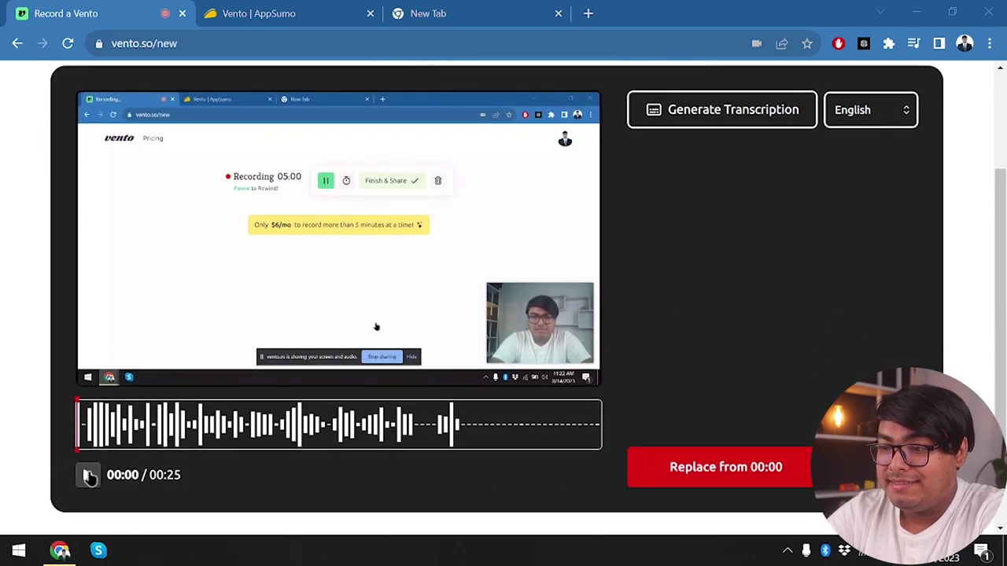
click(89, 476)
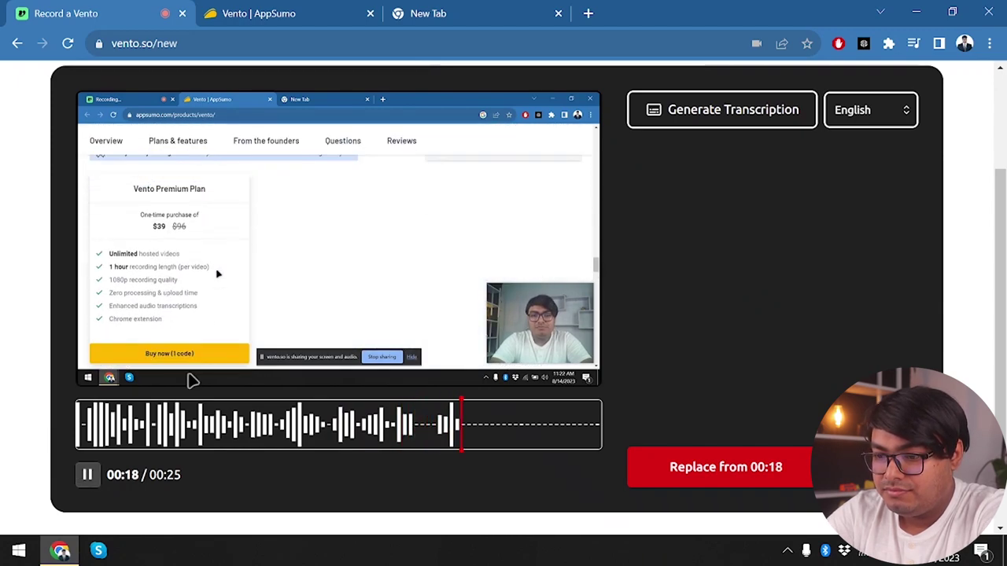
click(88, 476)
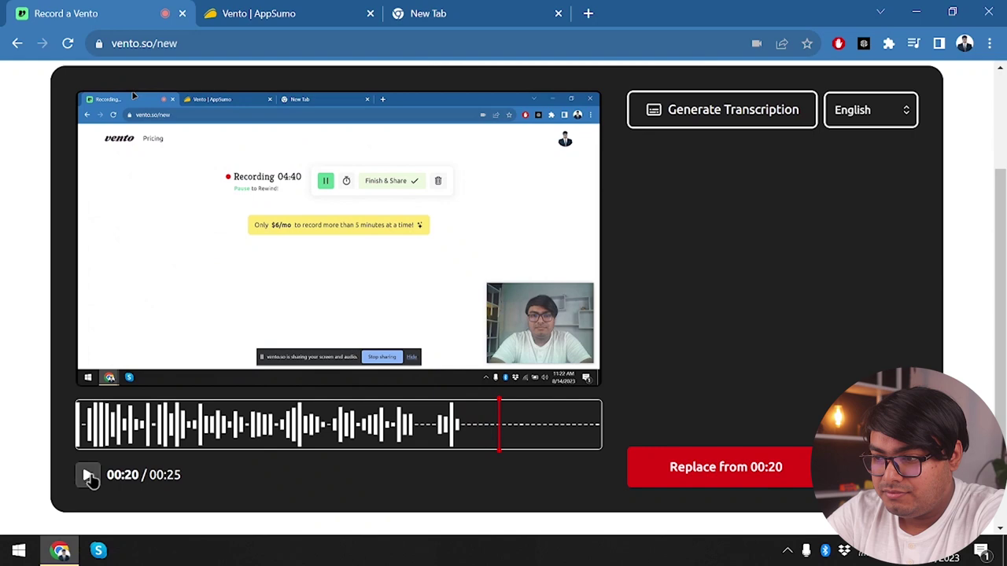
Scrub the waveform playhead back to the 00:19 re-record point
mouse_move(543, 437)
mouse_down()
mouse_move(477, 422)
mouse_move(607, 411)
mouse_move(490, 424)
mouse_move(622, 431)
mouse_move(522, 423)
mouse_move(476, 437)
mouse_up()
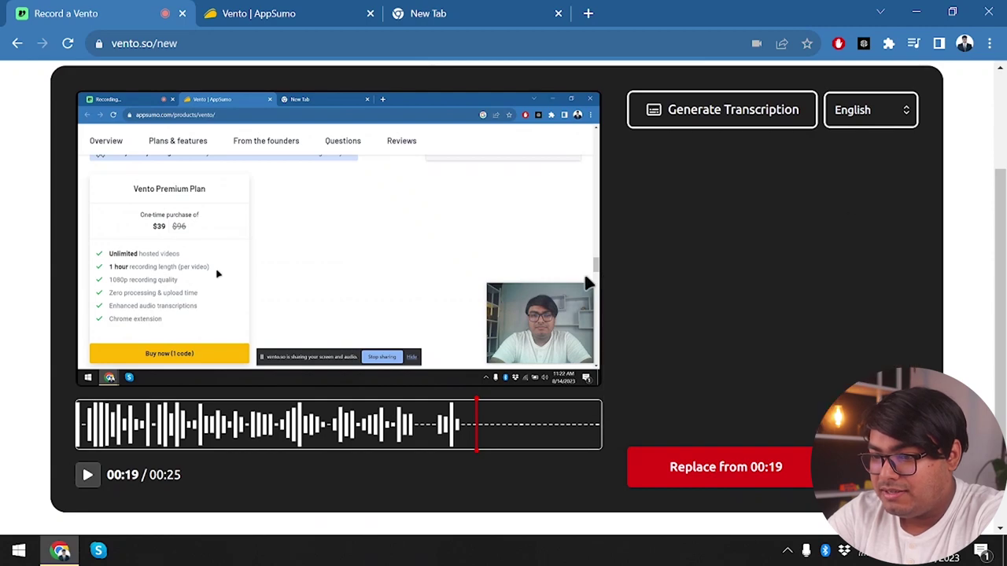
right_click(488, 441)
click(479, 438)
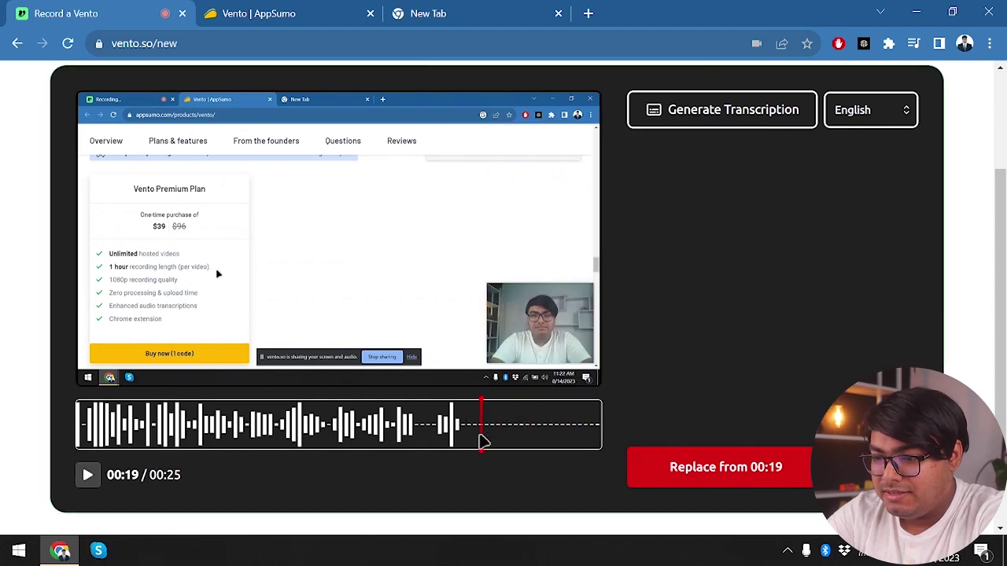
click(473, 441)
mouse_move(472, 410)
mouse_down()
mouse_move(488, 413)
mouse_move(450, 413)
mouse_move(475, 410)
mouse_up()
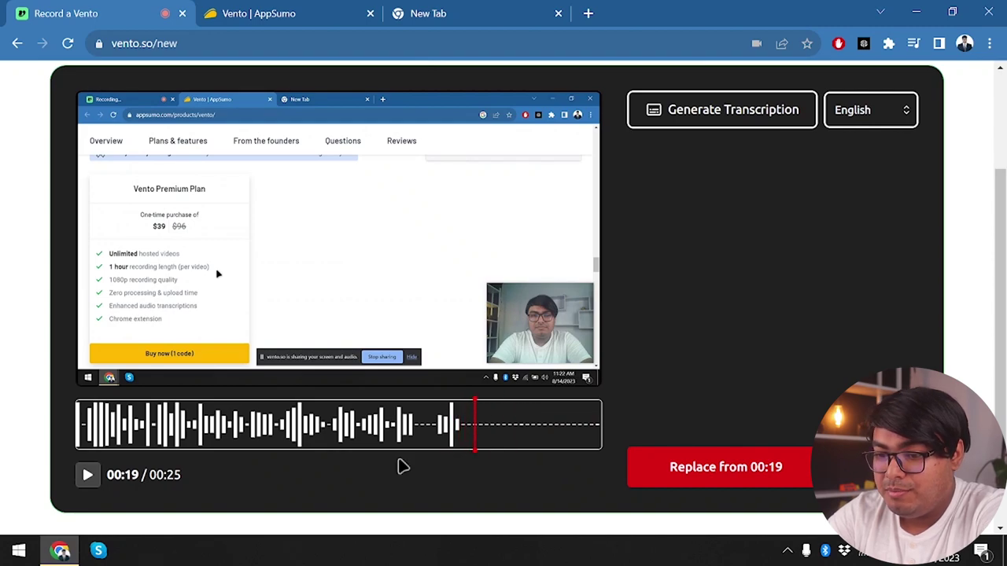
scroll(397, 453, down, 1)
scroll(396, 453, up, 3)
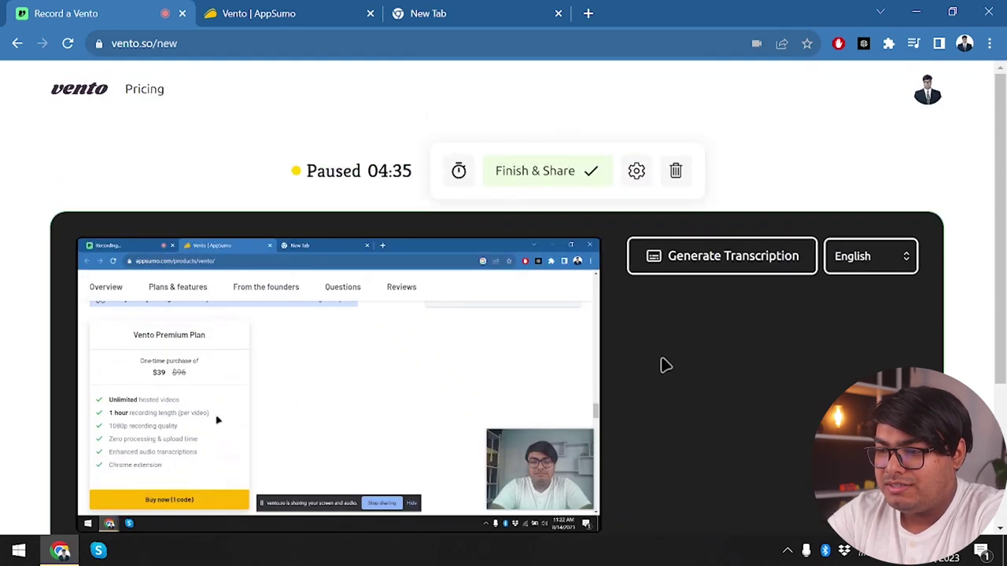
scroll(647, 376, down, 1)
scroll(629, 461, down, 3)
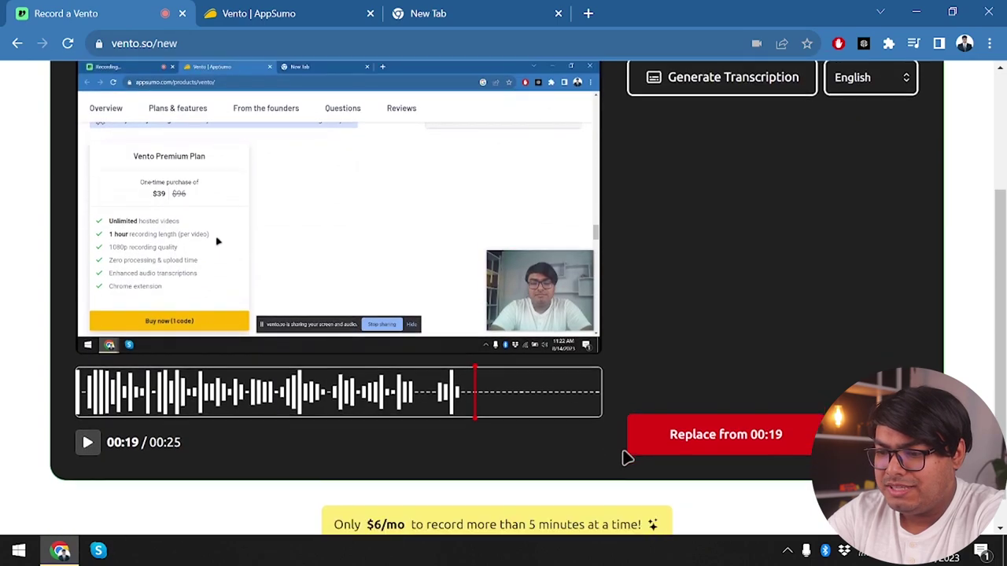
scroll(627, 458, down, 1)
scroll(584, 409, up, 3)
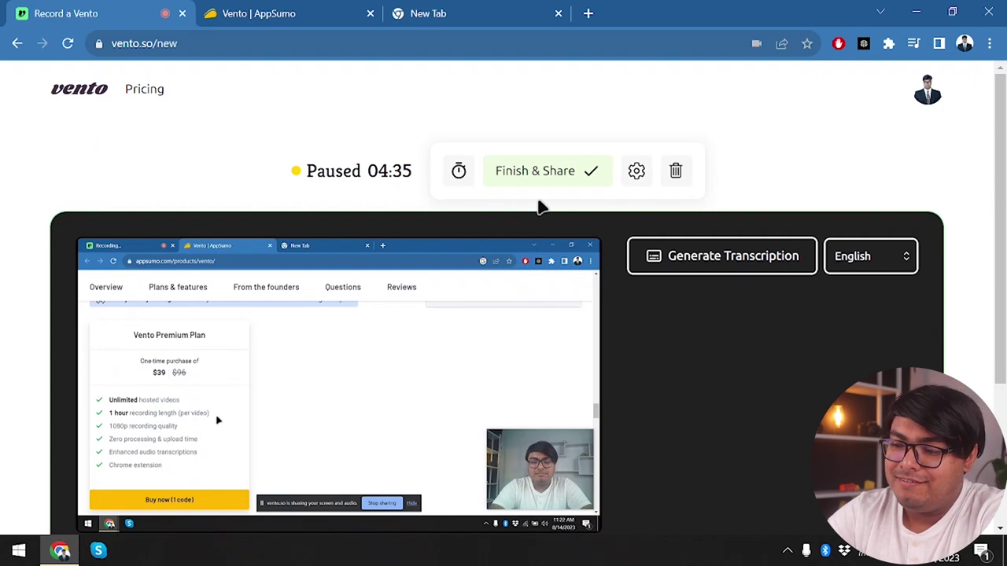
scroll(508, 333, down, 2)
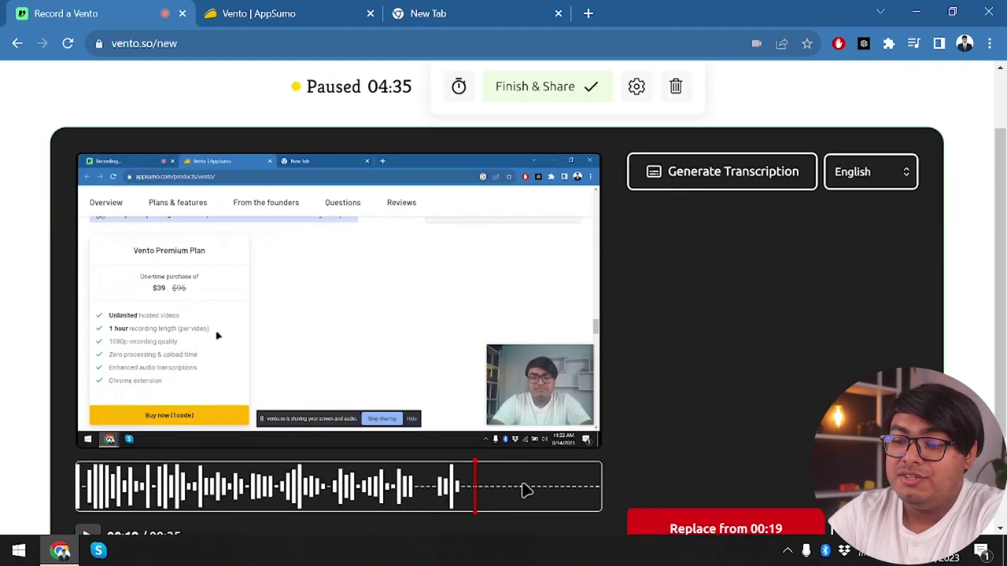
Finish and upload the recording to its 'Vento - 14 August 2023' share page
click(557, 92)
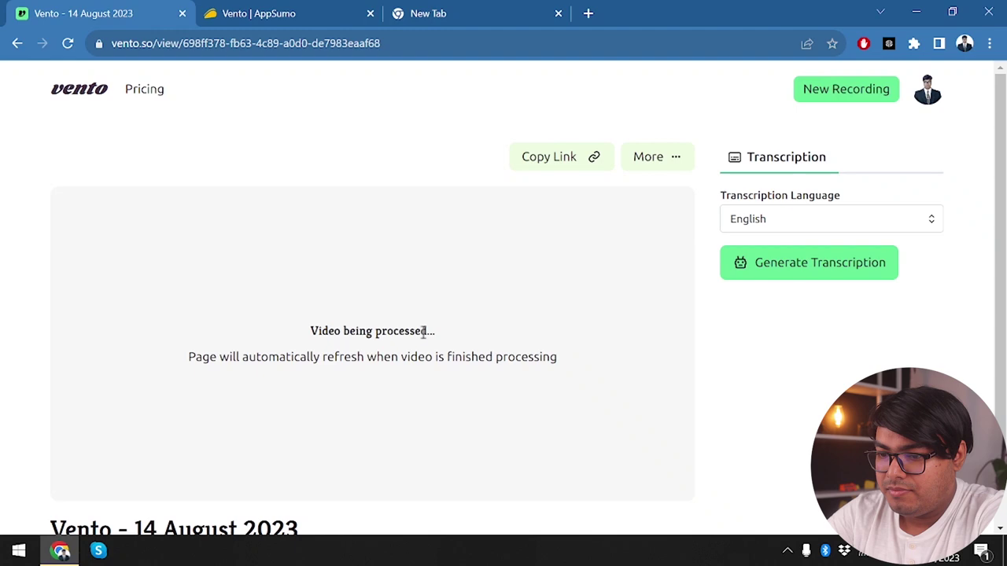
scroll(422, 331, down, 1)
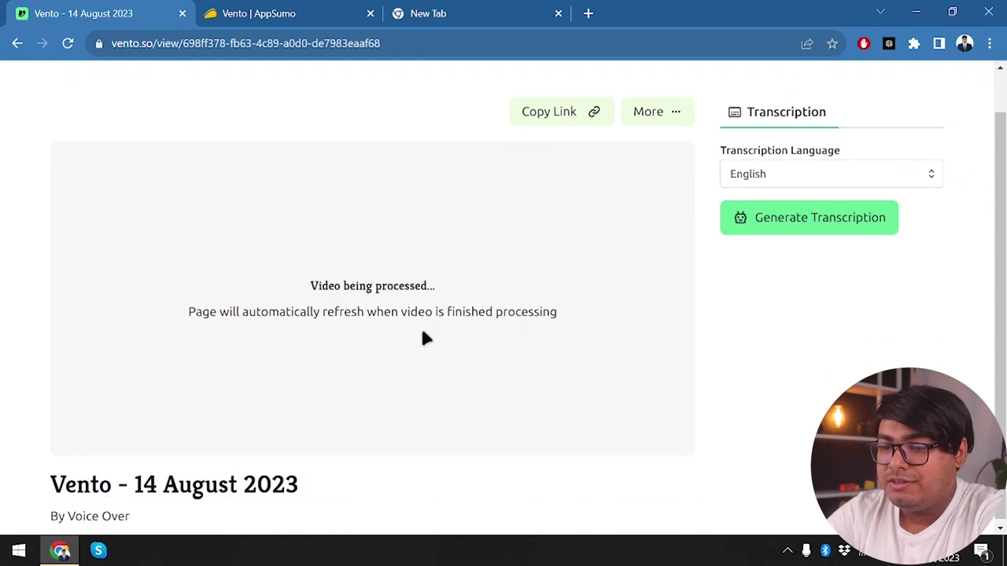
scroll(422, 338, down, 1)
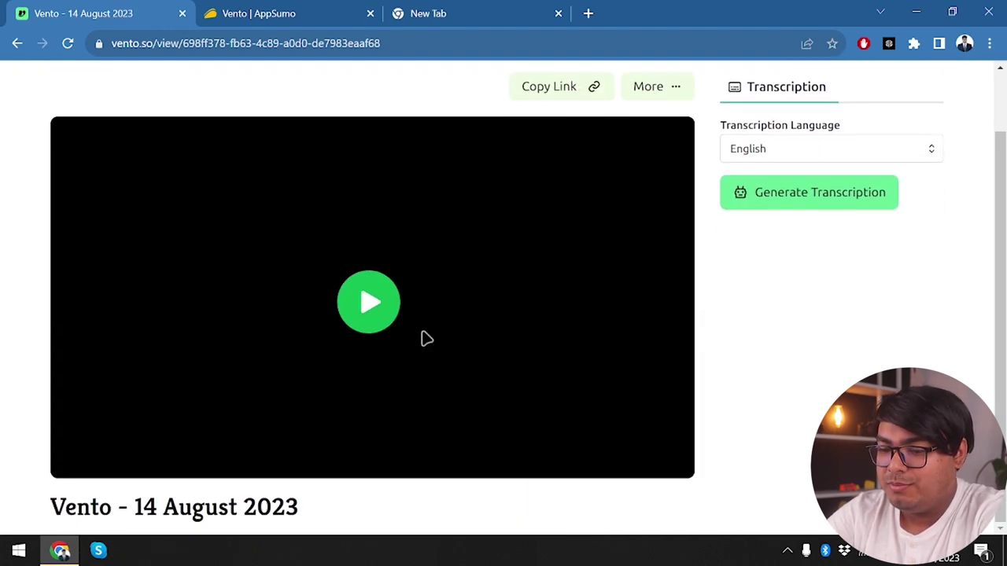
scroll(423, 338, up, 1)
Play the processed video, toggle its audio on and off, and show the player's extra options
click(375, 360)
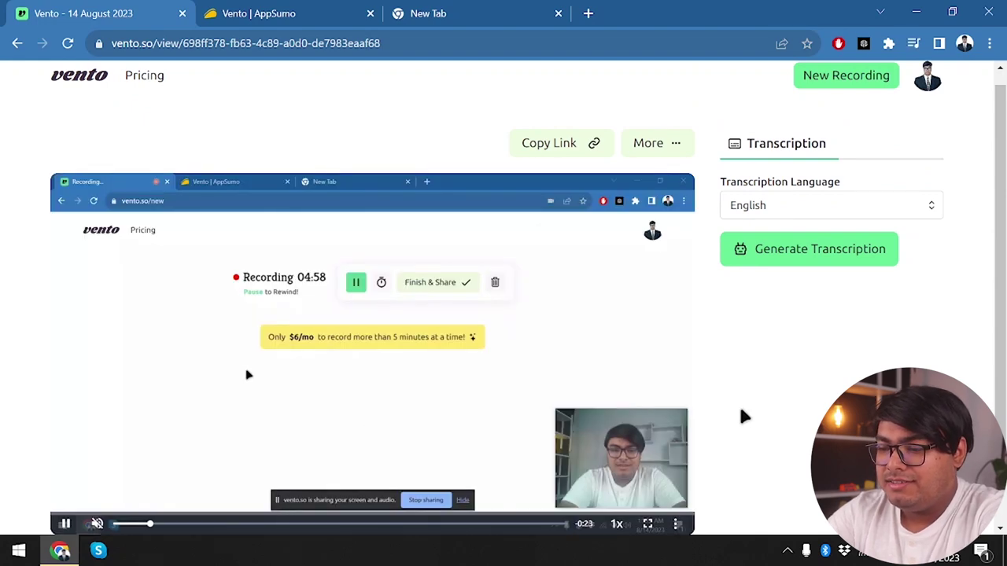
click(96, 524)
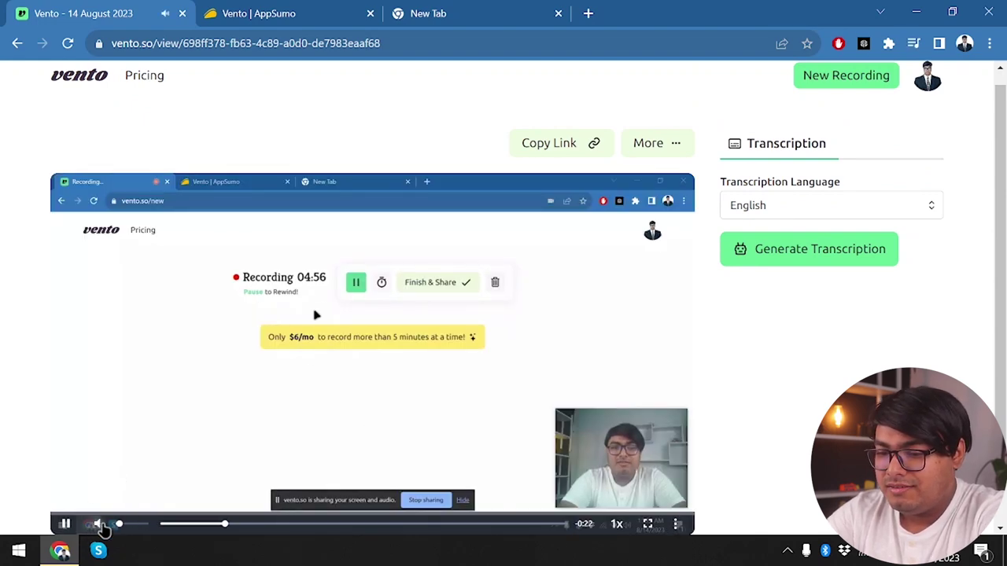
click(94, 524)
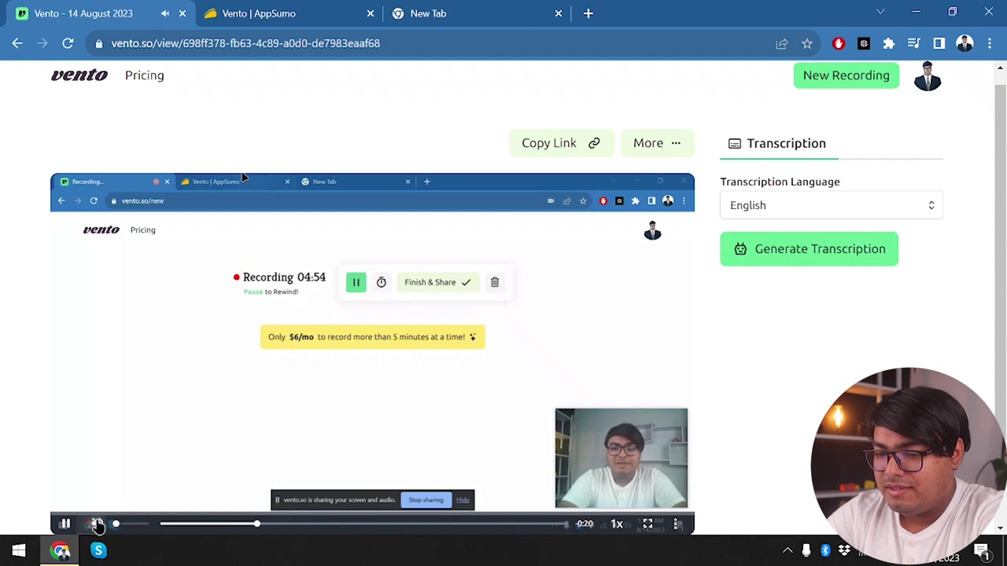
scroll(594, 345, down, 1)
click(677, 468)
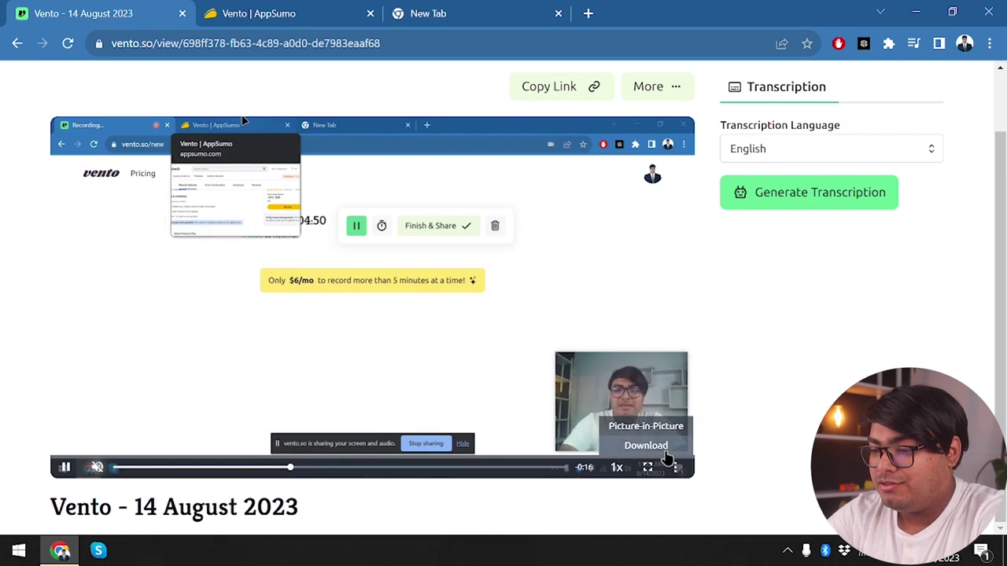
Download the recording as video.mp4 from the video's overflow menu
click(653, 445)
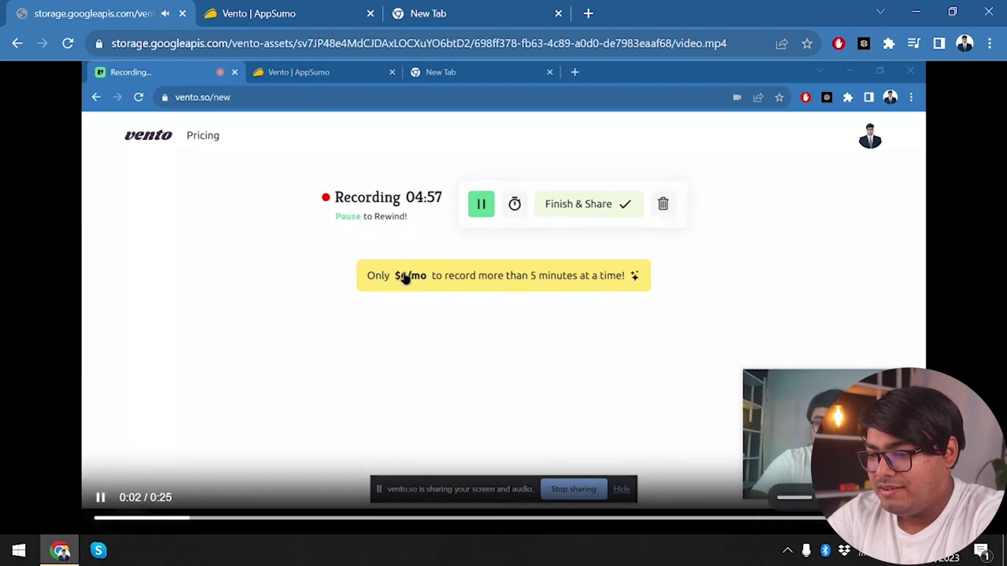
click(909, 498)
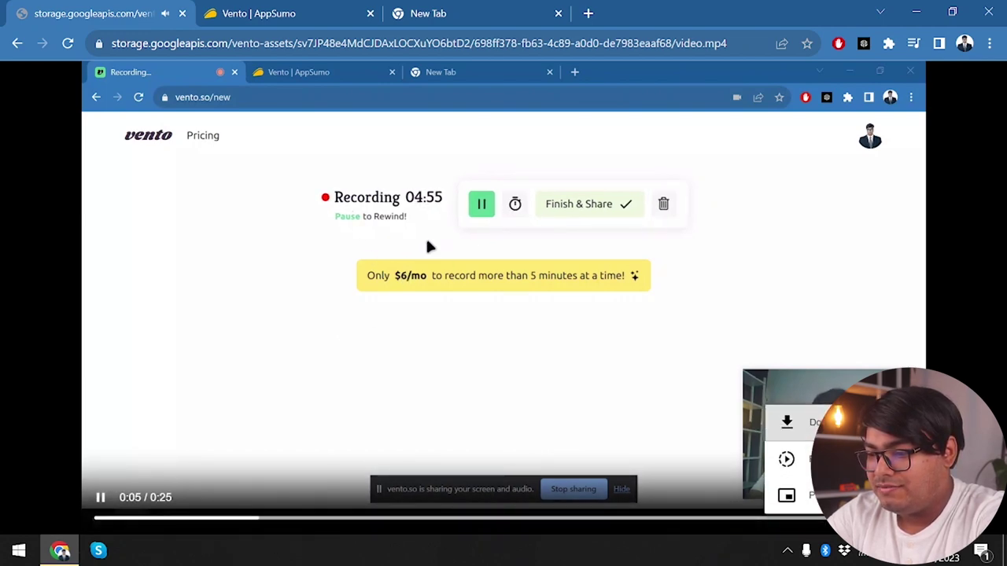
click(795, 421)
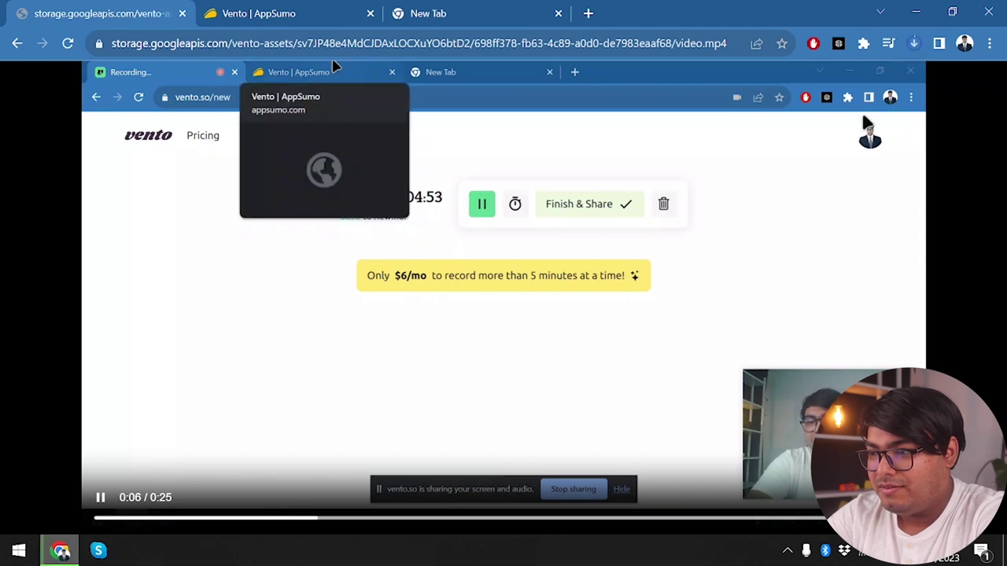
Cancel the video.mp4 download and return to the vento.so home page
click(914, 44)
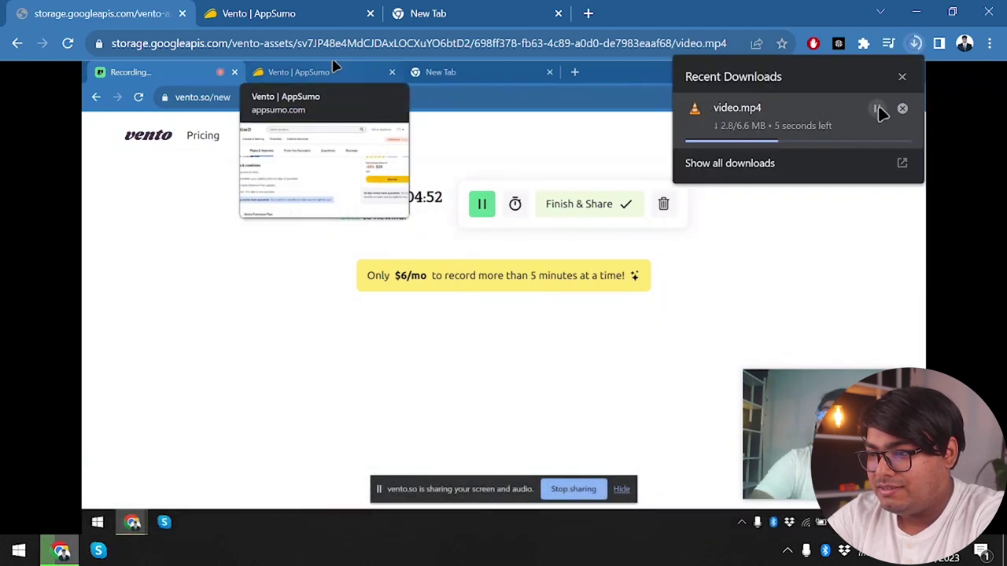
click(902, 109)
click(1003, 163)
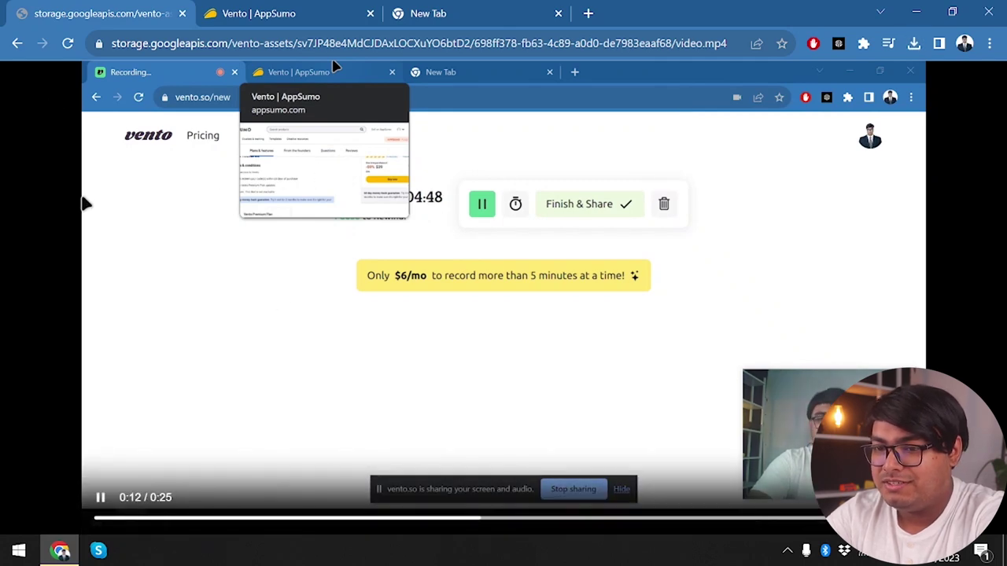
click(18, 43)
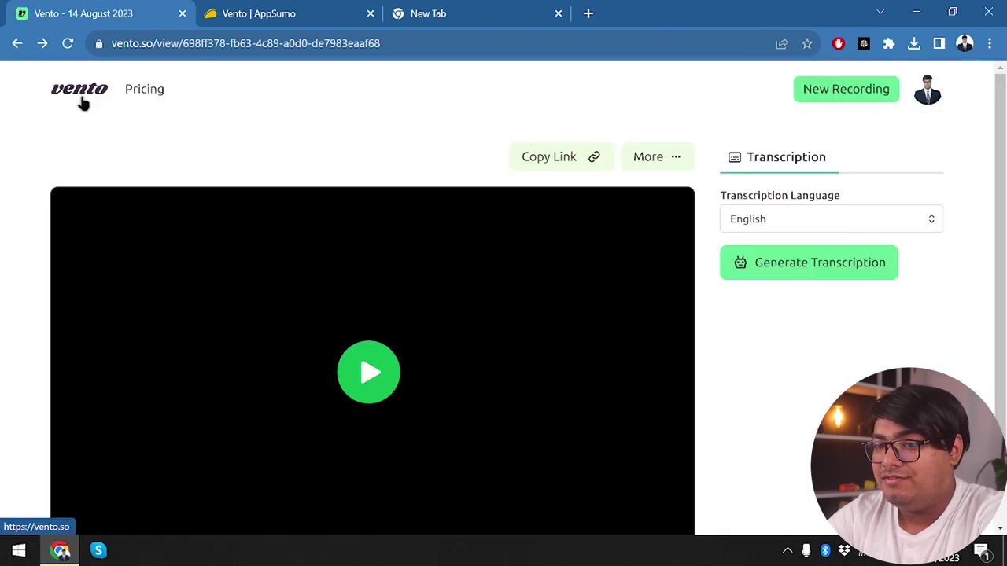
click(77, 93)
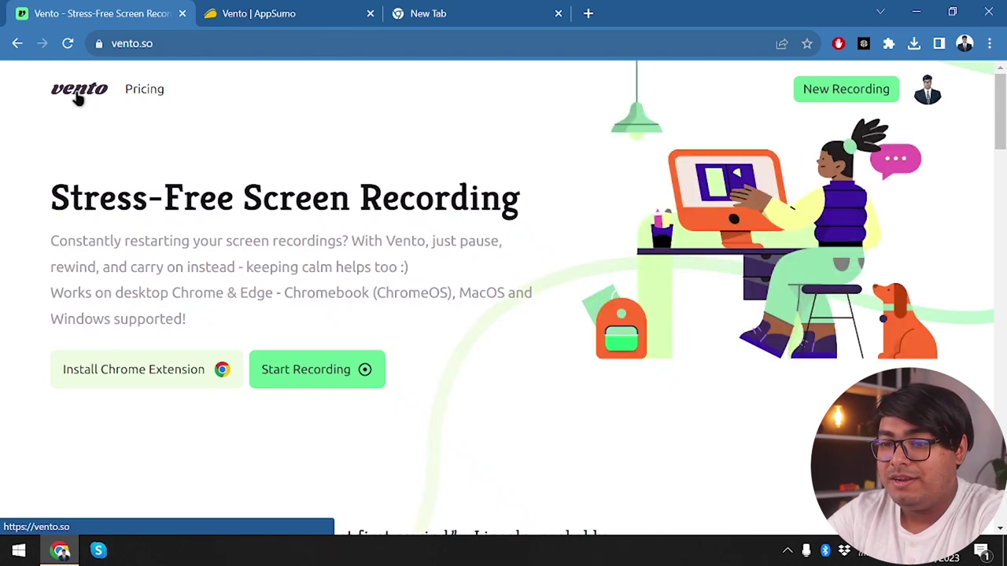
Open 'Vento - 14 August 2023' from Your Recordings via the avatar's View Recordings
mouse_move(924, 114)
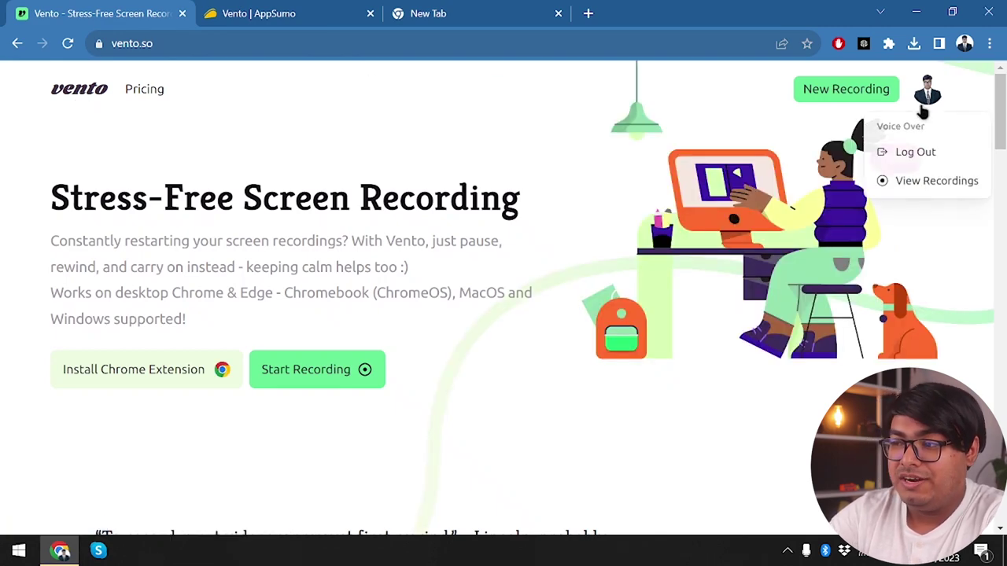
click(916, 180)
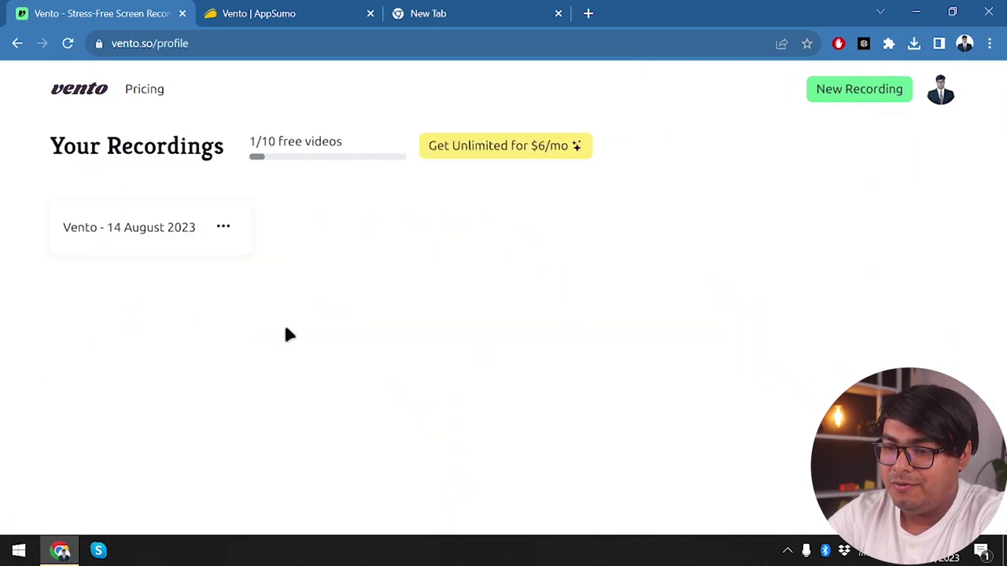
click(224, 229)
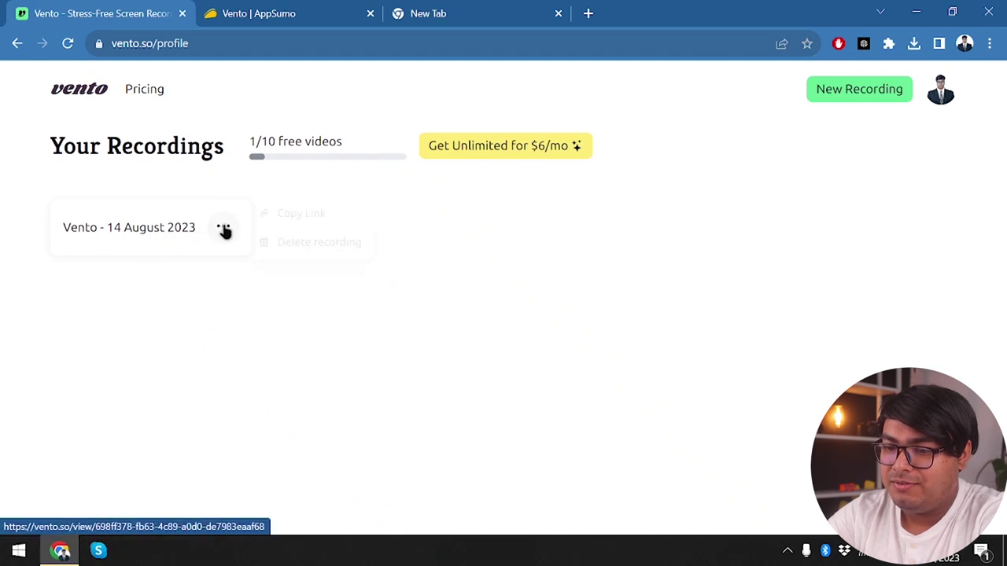
click(201, 248)
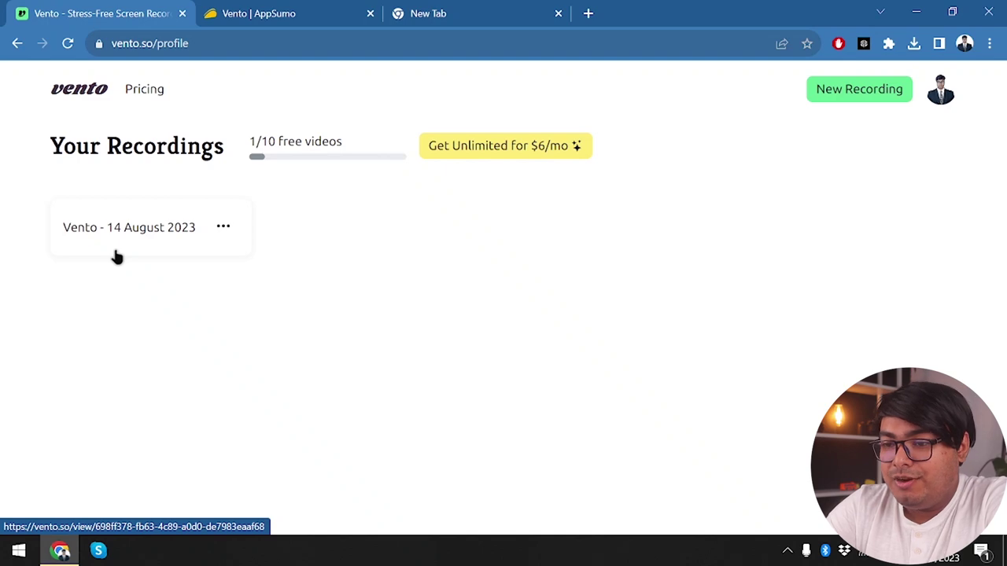
click(140, 227)
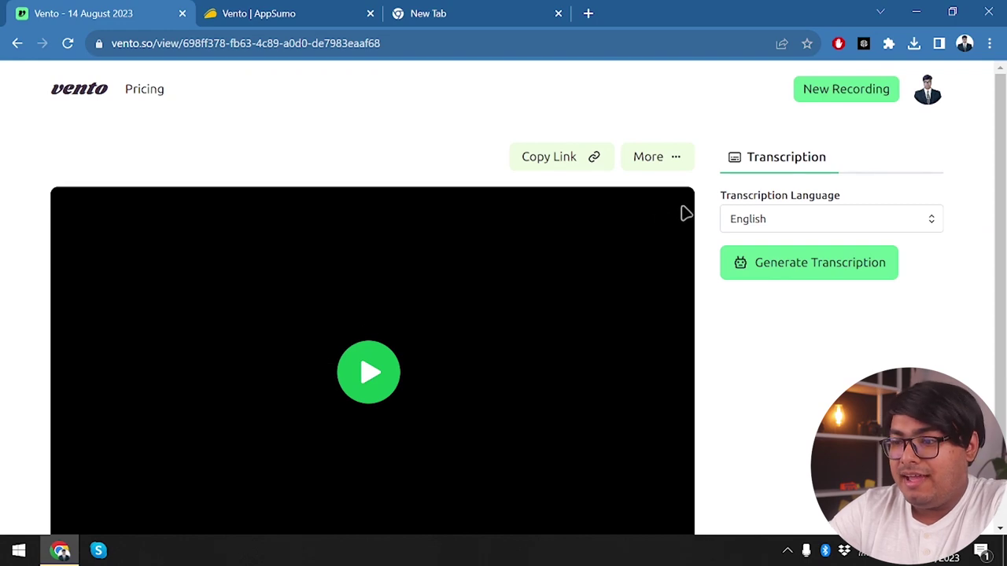
Copy the recording's share link and load it in a new Chrome guest window
click(566, 163)
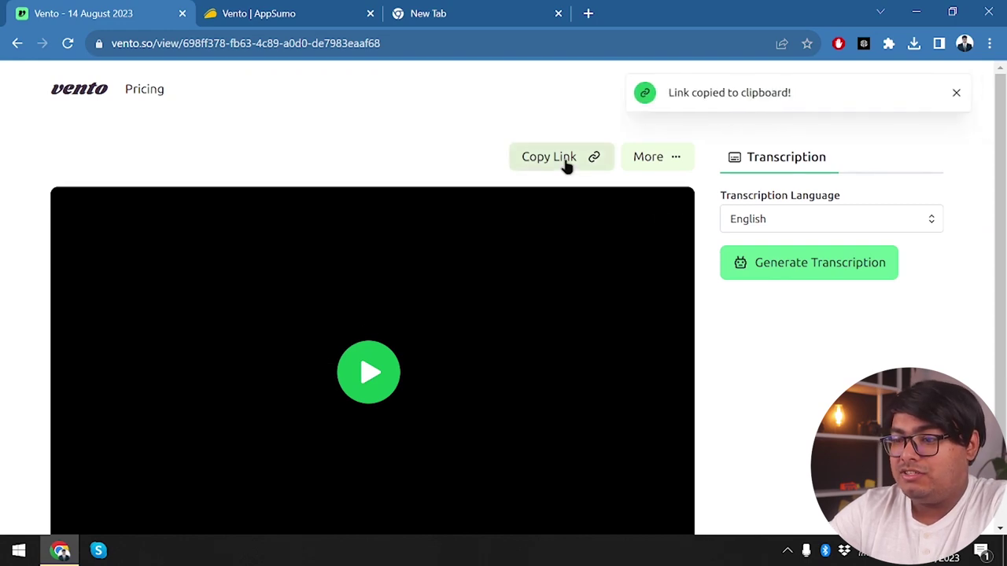
click(964, 43)
click(758, 397)
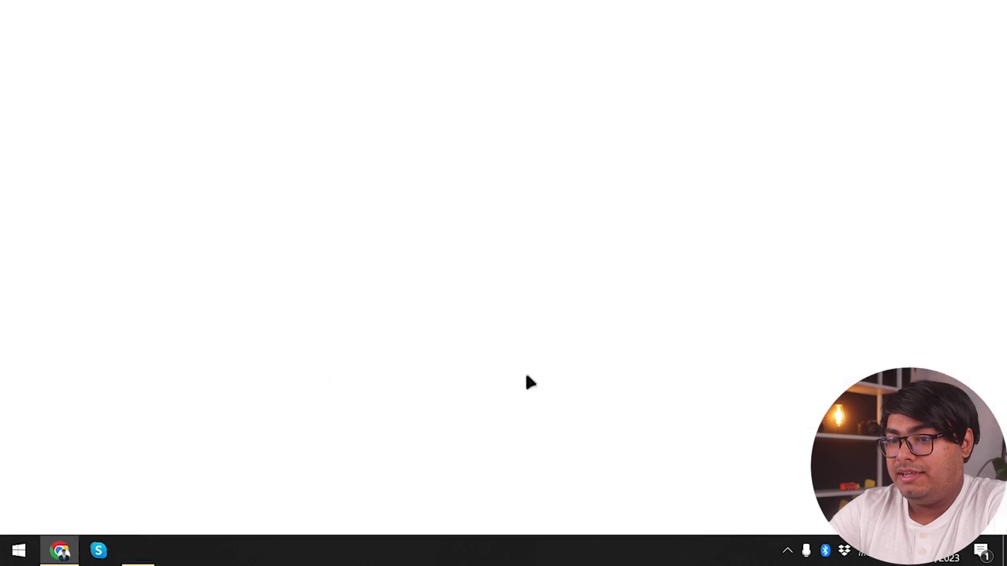
key(ctrl+v)
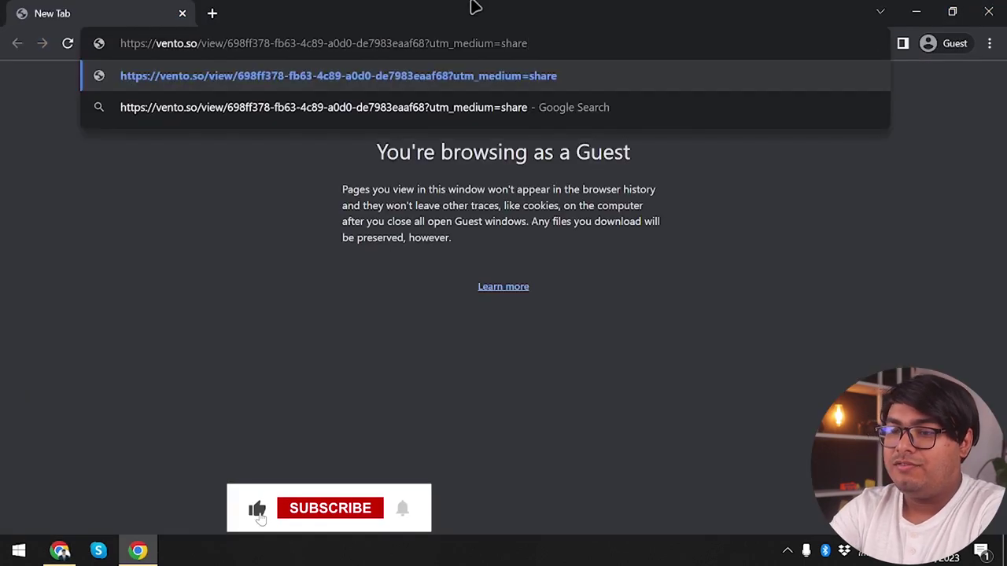
key(Return)
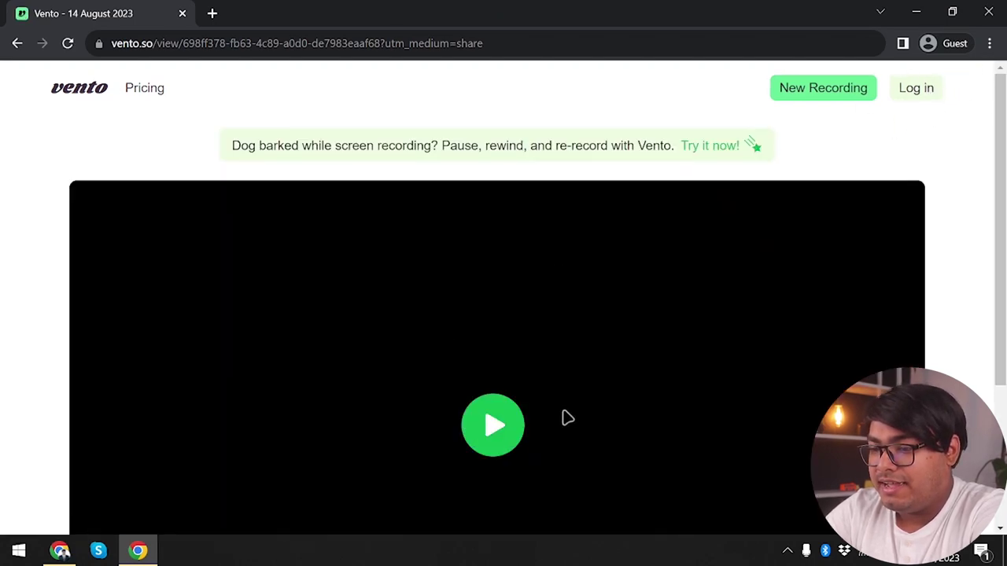
Play the shared recording as a guest, then pause it
scroll(566, 418, down, 1)
click(519, 386)
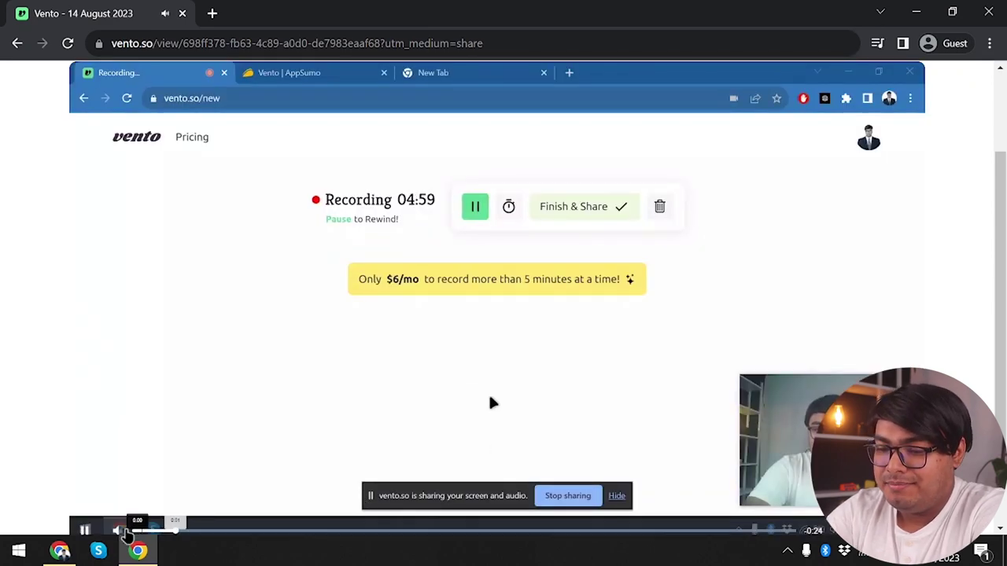
click(84, 530)
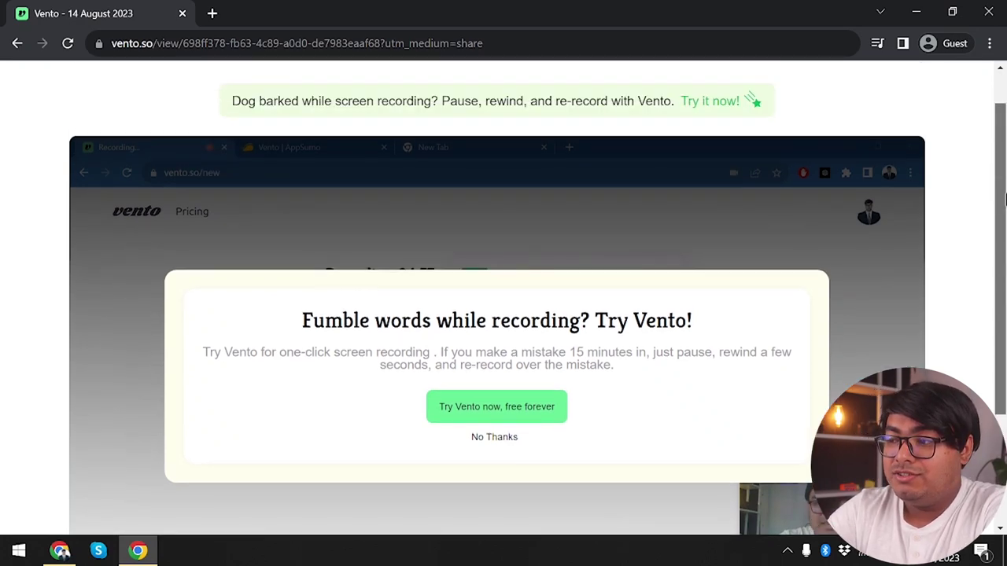
scroll(1001, 174, up, 2)
drag(1004, 176, 1004, 130)
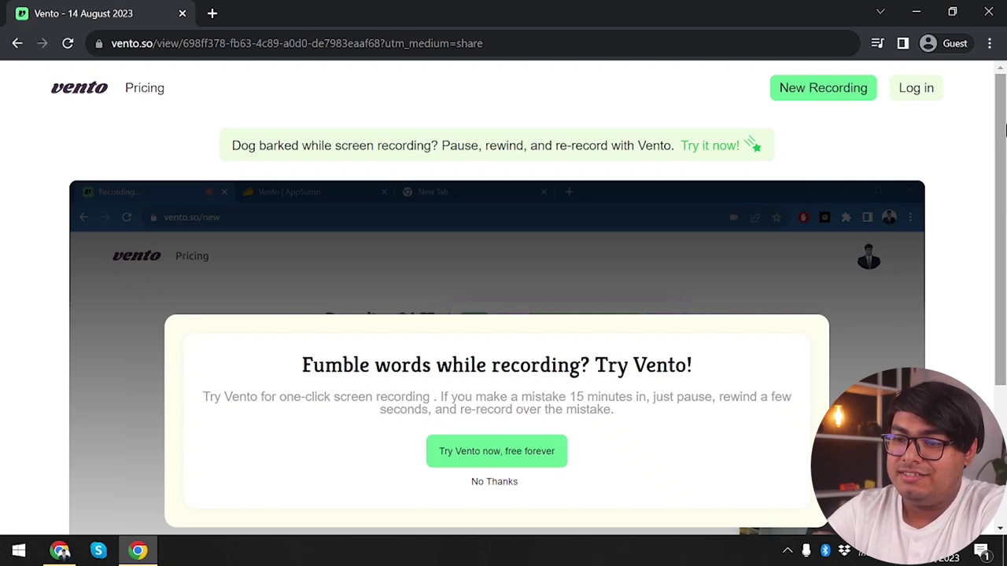
Set up a new guest recording of camera plus screen, allowing camera and microphone access
click(814, 96)
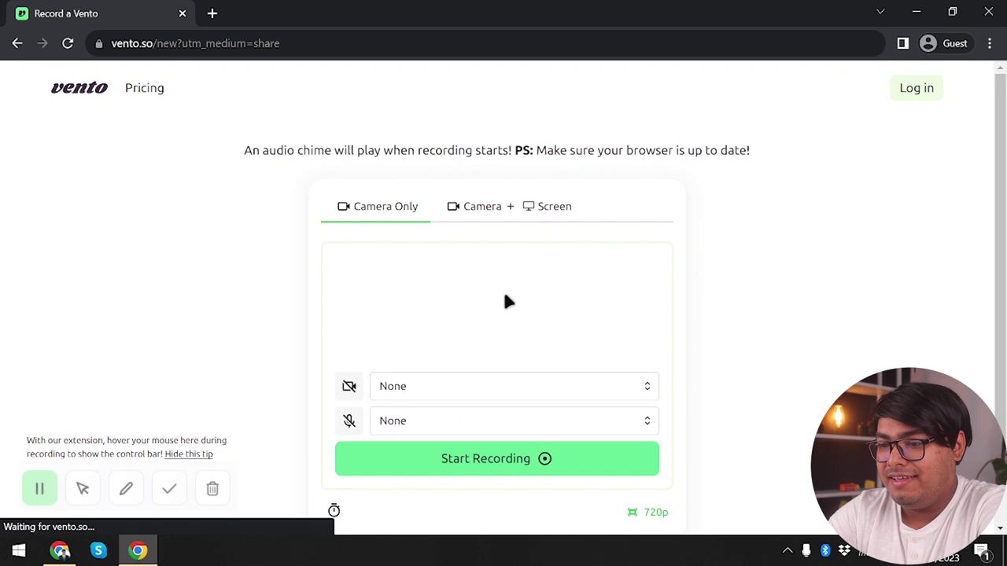
click(526, 207)
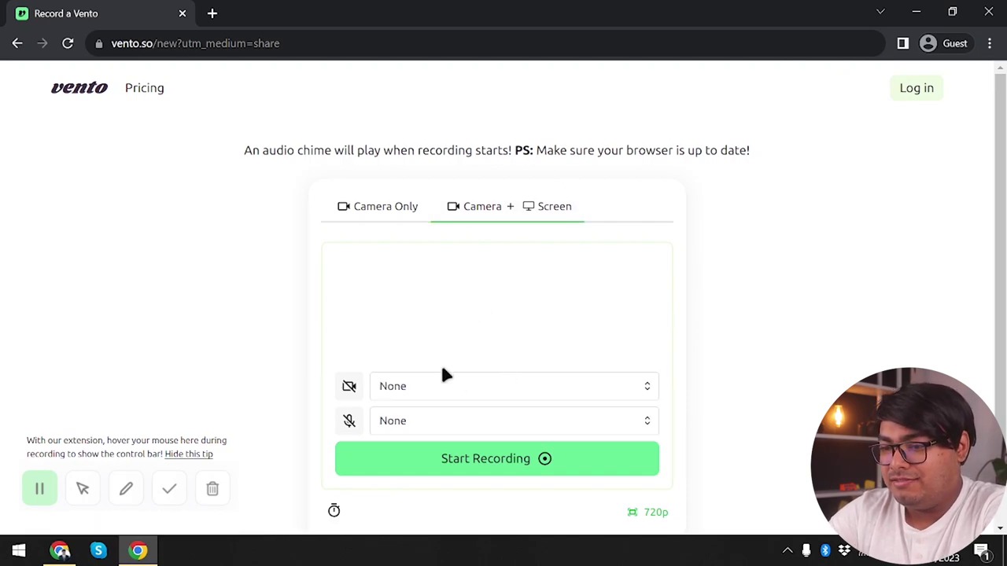
click(469, 387)
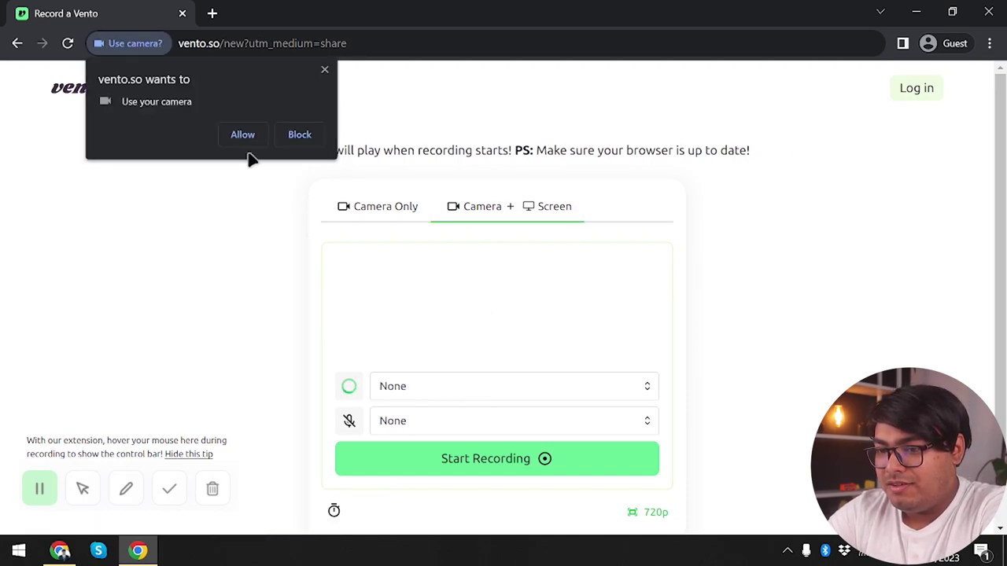
click(245, 140)
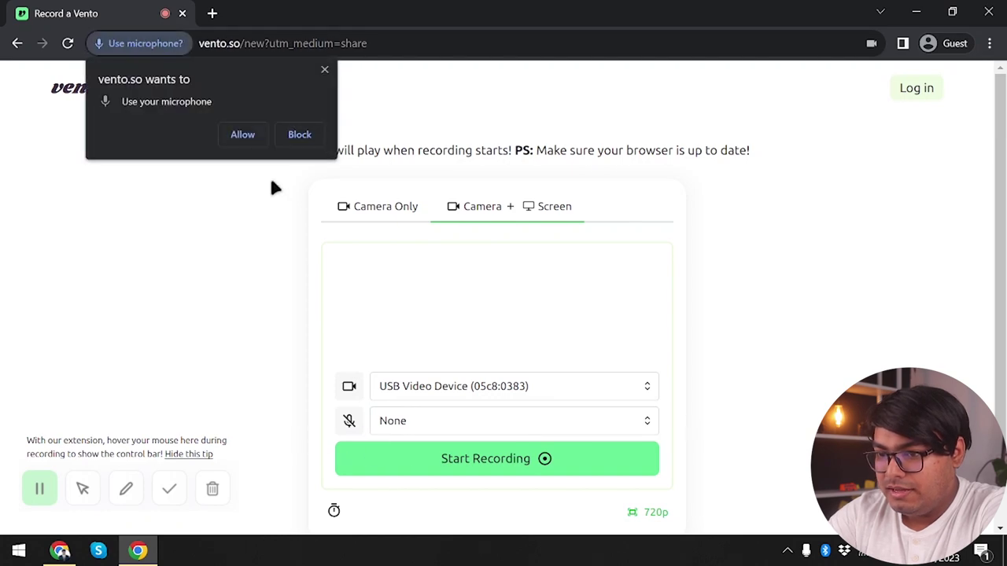
click(249, 139)
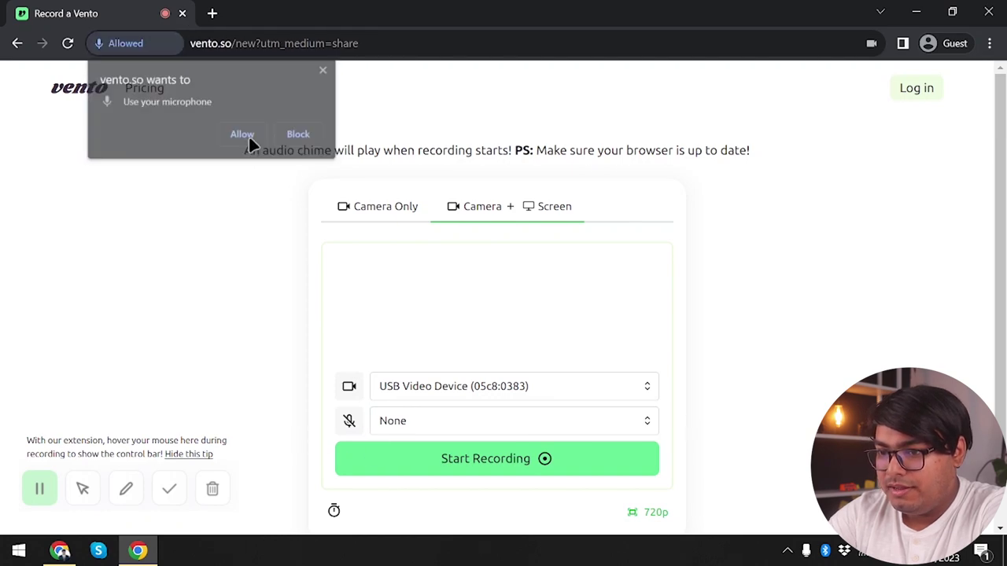
Start recording the entire screen, then pause it at about 04:55
click(556, 465)
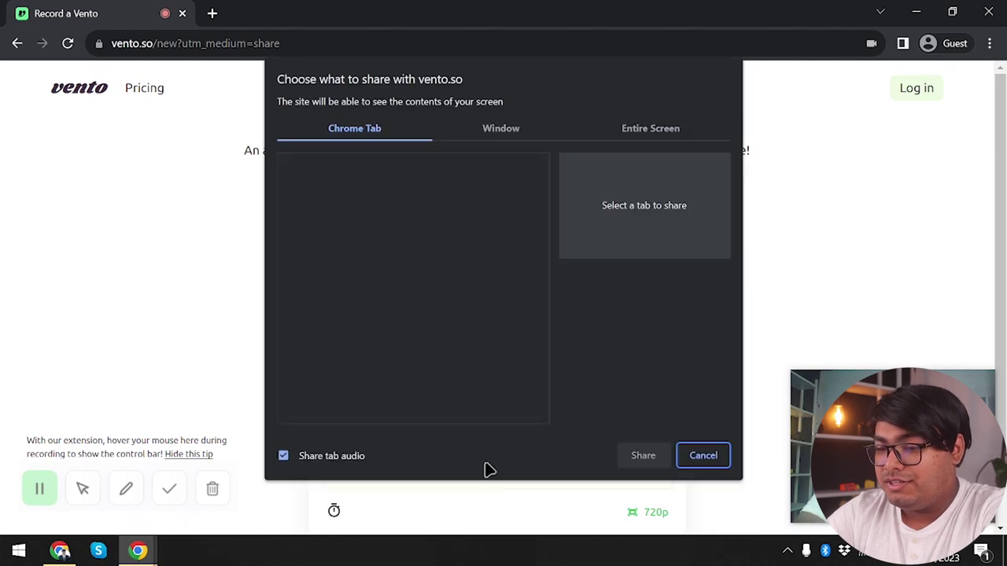
click(650, 130)
click(640, 455)
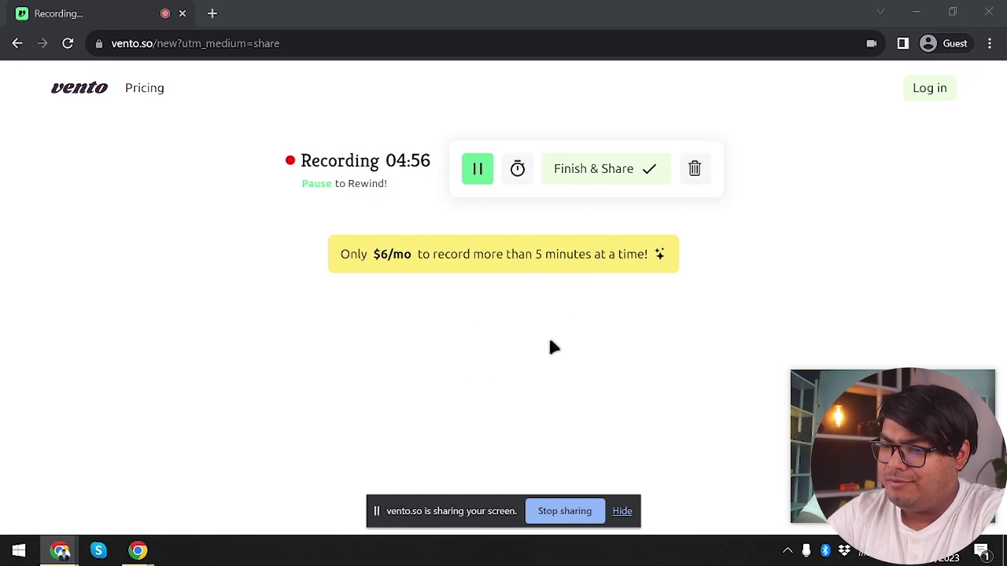
click(475, 173)
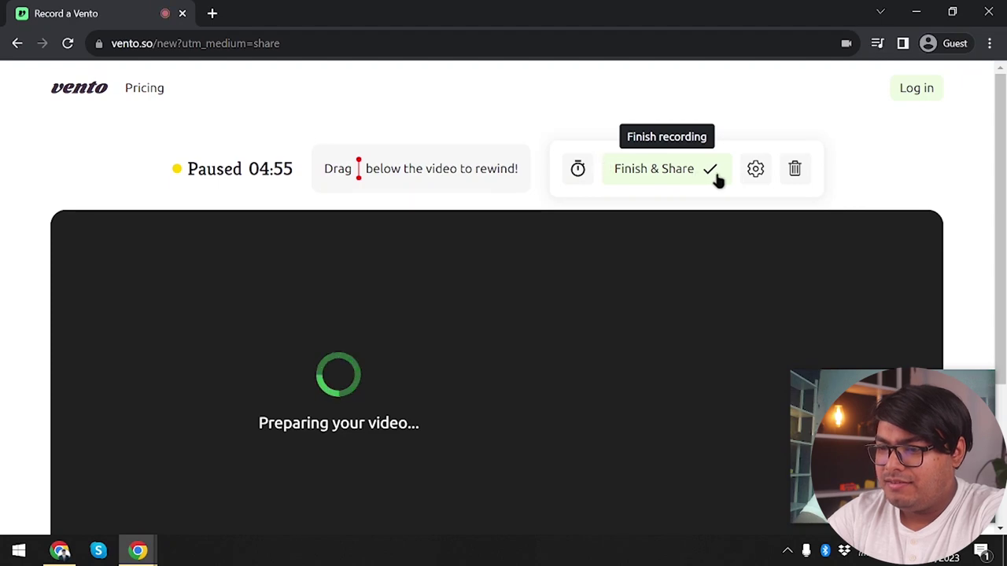
Finish and upload the guest recording, copy its share link, and play it
click(678, 183)
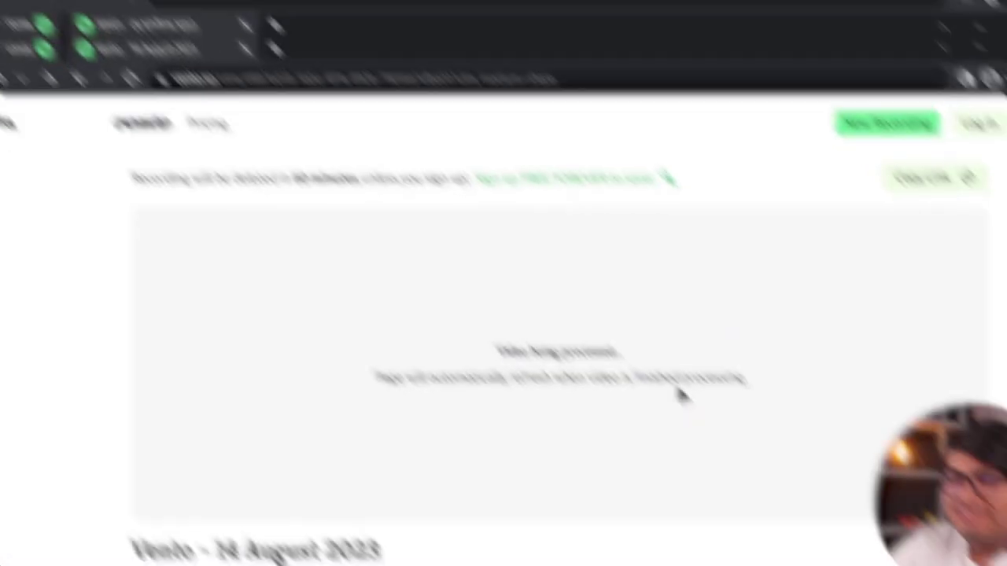
scroll(616, 360, down, 1)
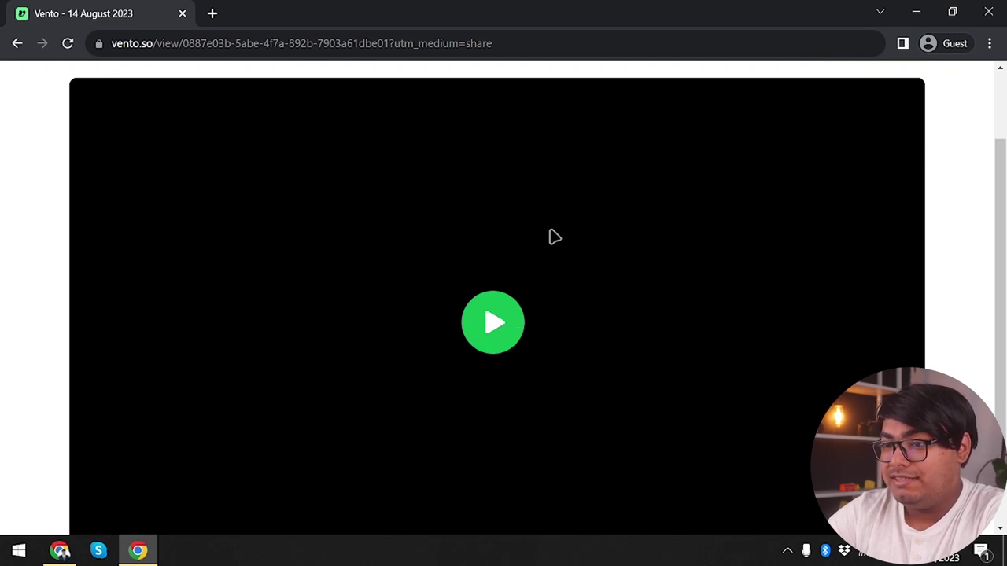
scroll(553, 236, up, 1)
click(888, 141)
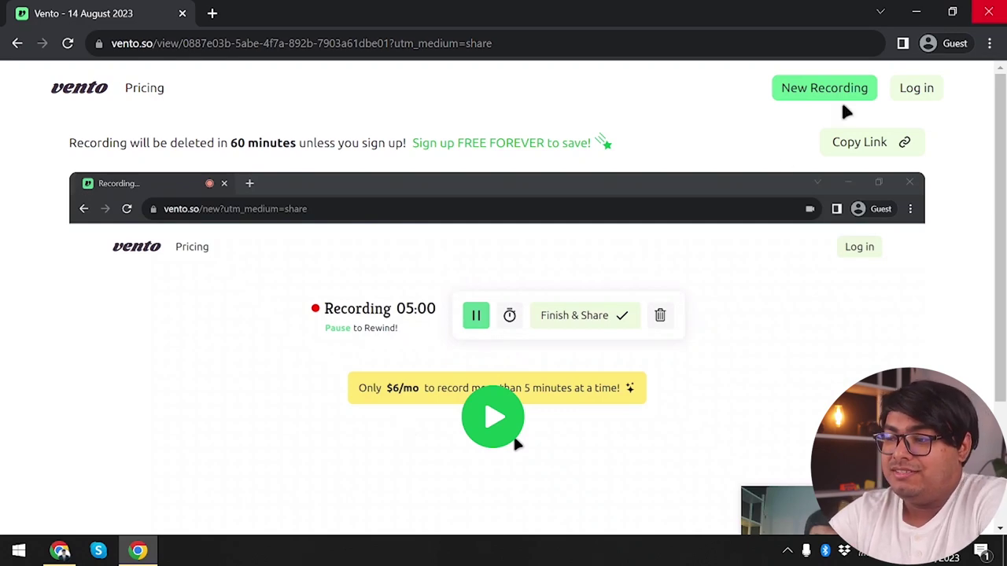
scroll(515, 301, down, 2)
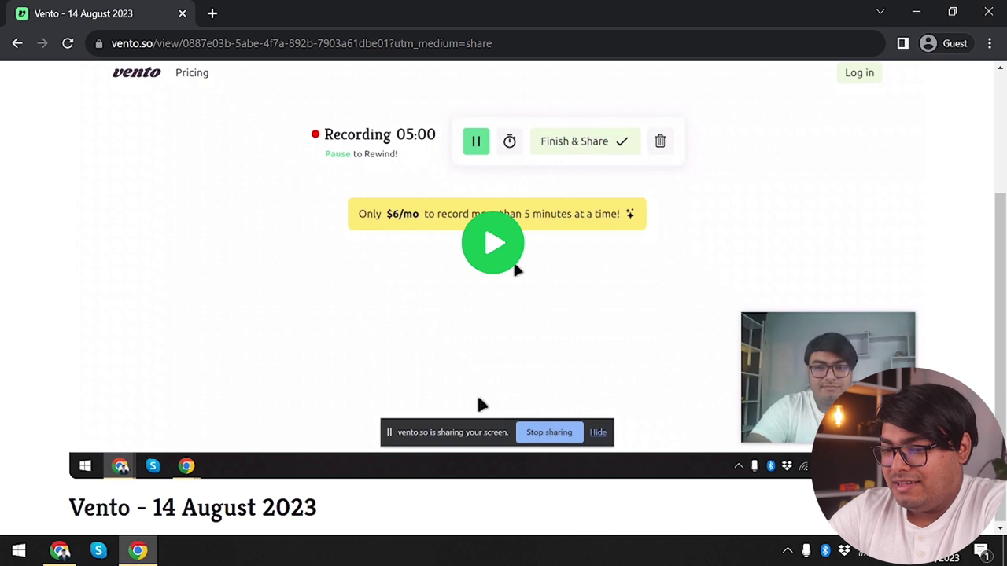
click(520, 276)
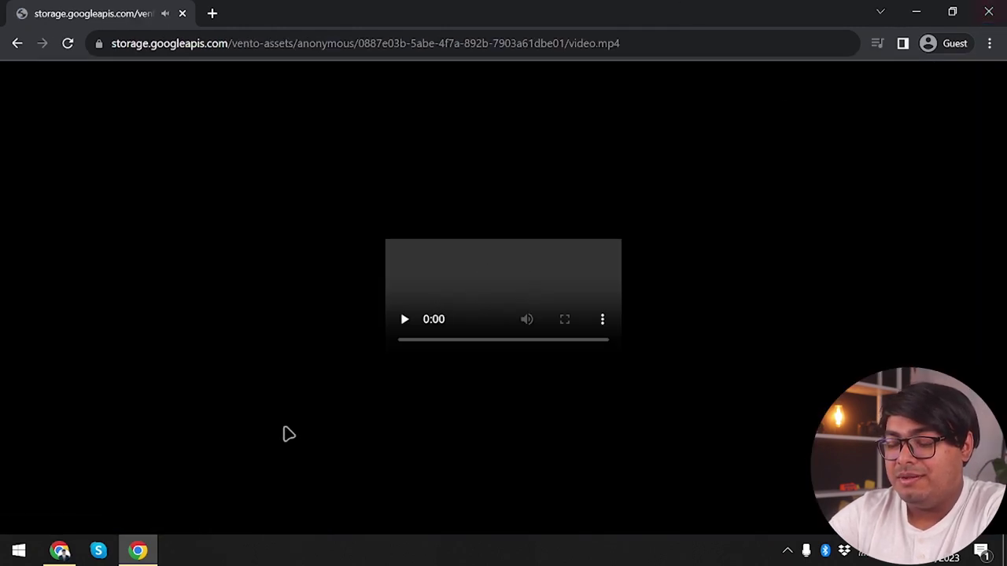
Start the uploaded recording and load its share link in the main browser's new tab
click(519, 318)
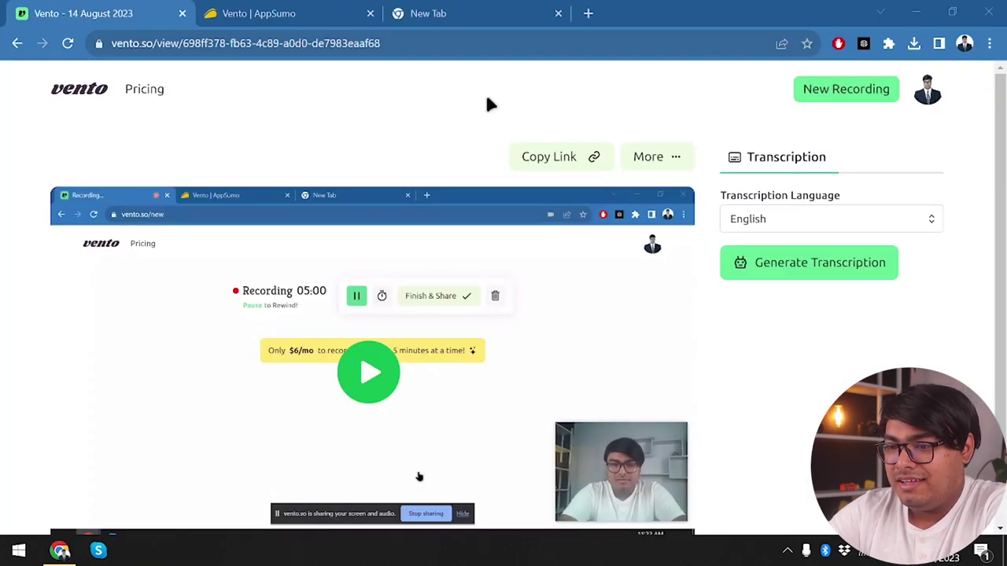
click(452, 14)
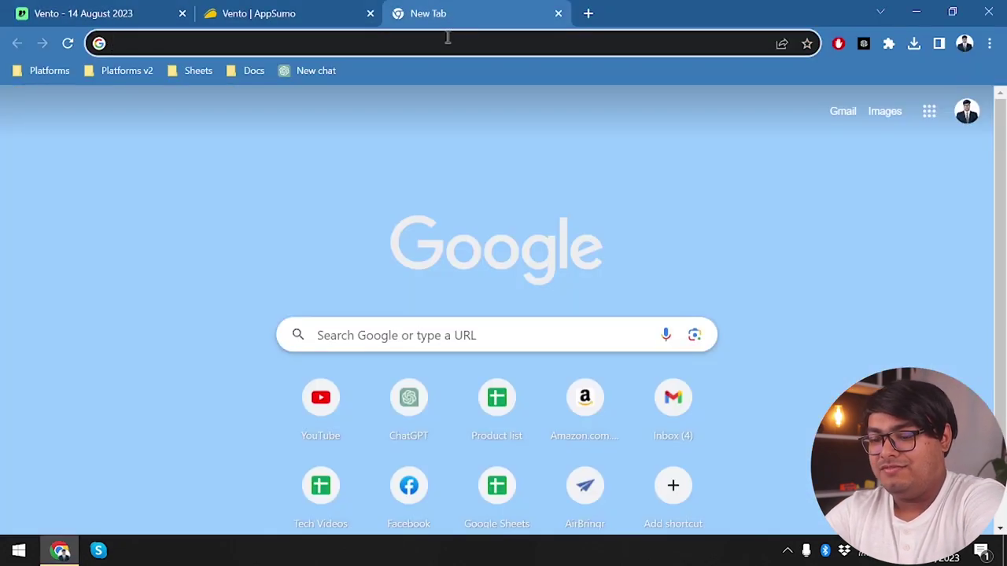
key(ctrl+v)
key(Return)
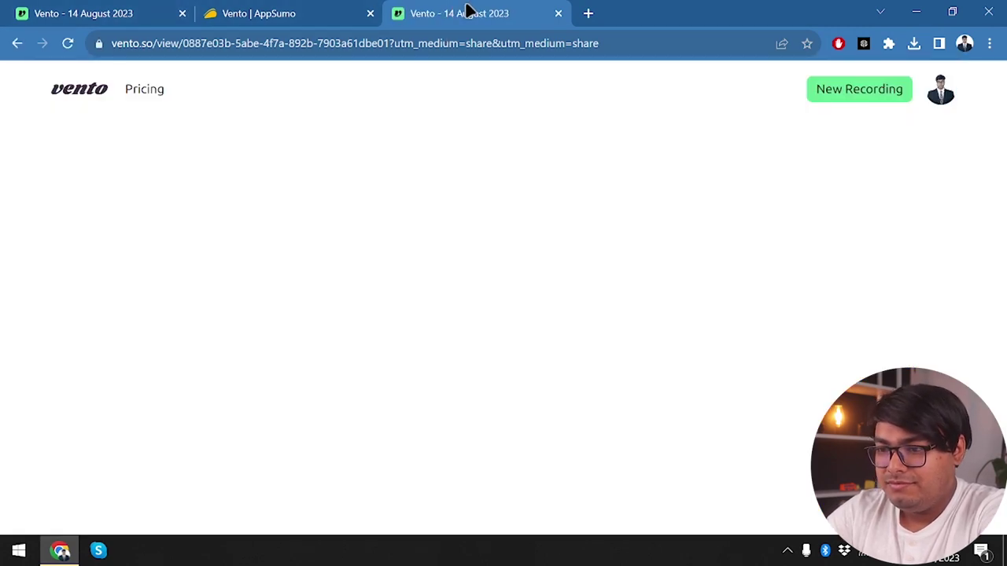
Move the share-page tab ahead of AppSumo's, skim the page, and close that tab
drag(465, 9, 307, 9)
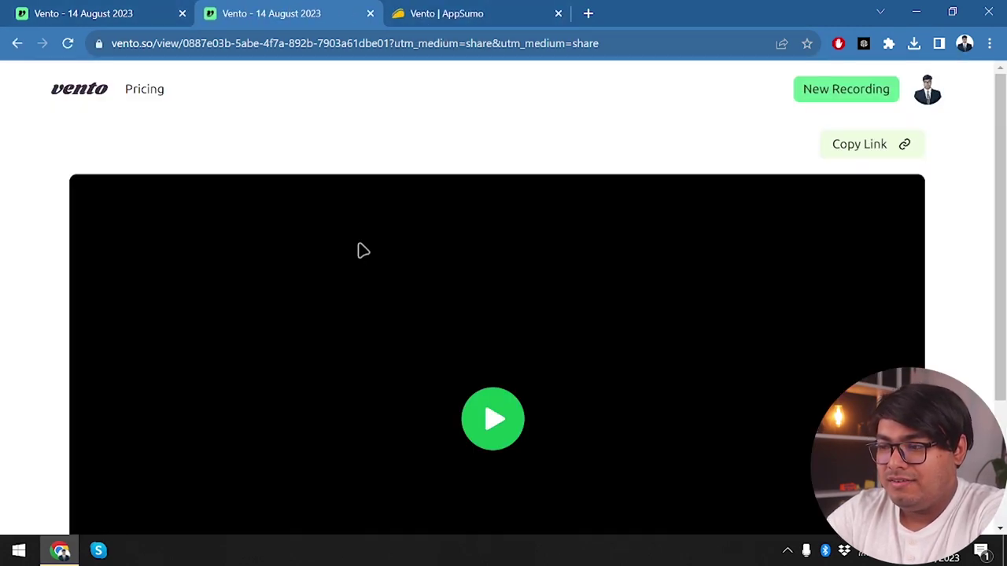
scroll(464, 416, down, 2)
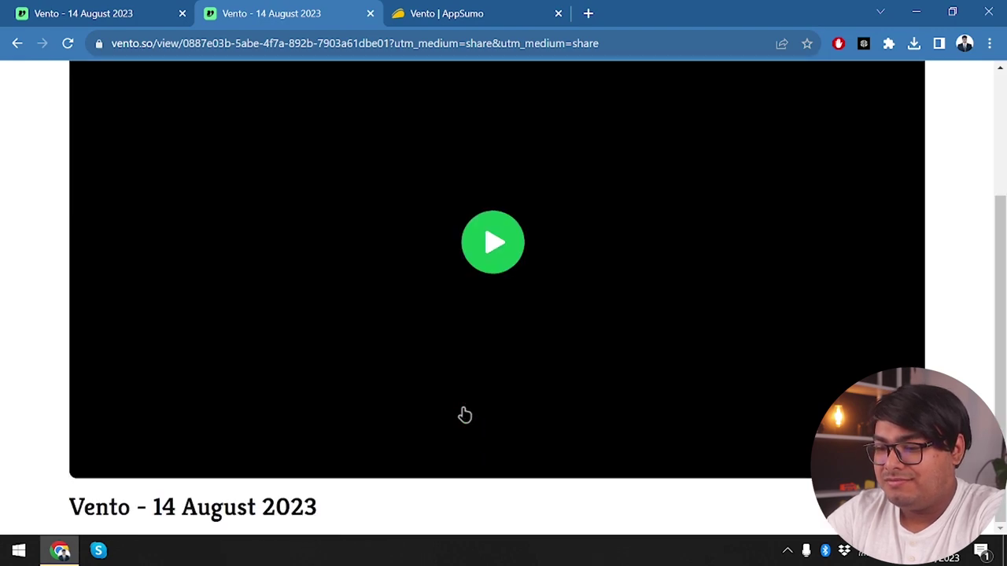
scroll(555, 305, up, 2)
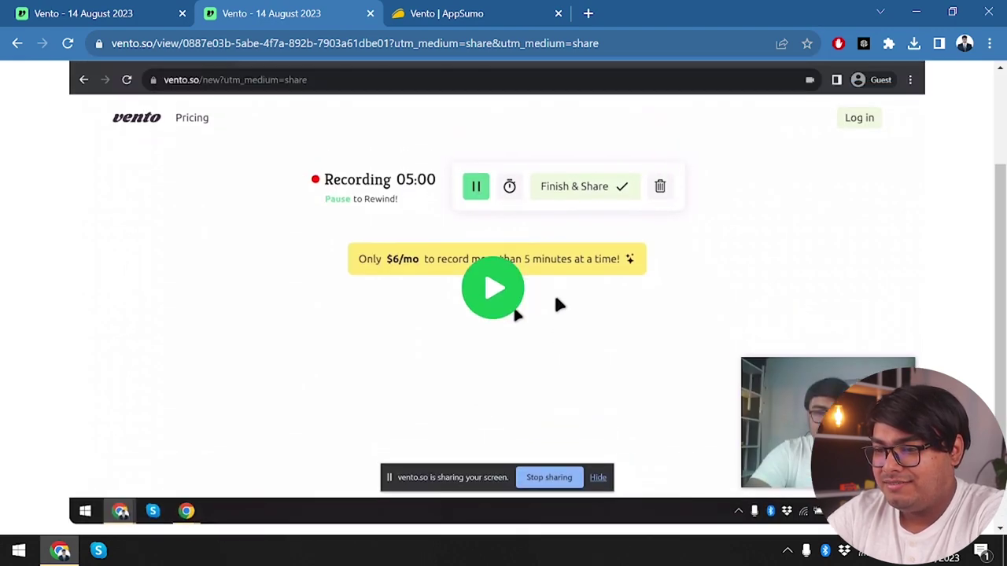
click(370, 15)
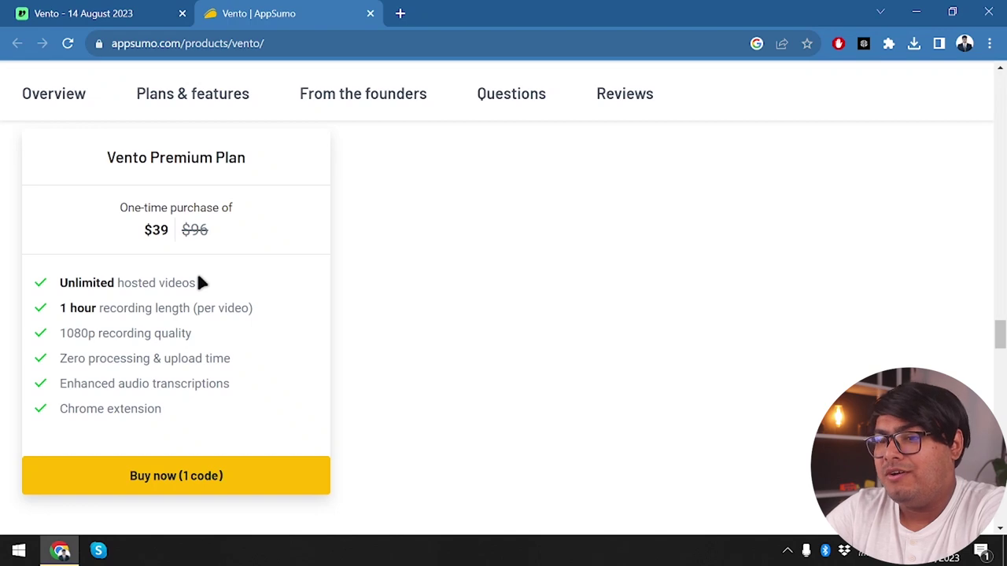
Select the '1080p recording quality' line in AppSumo's Vento Premium Plan features
click(124, 11)
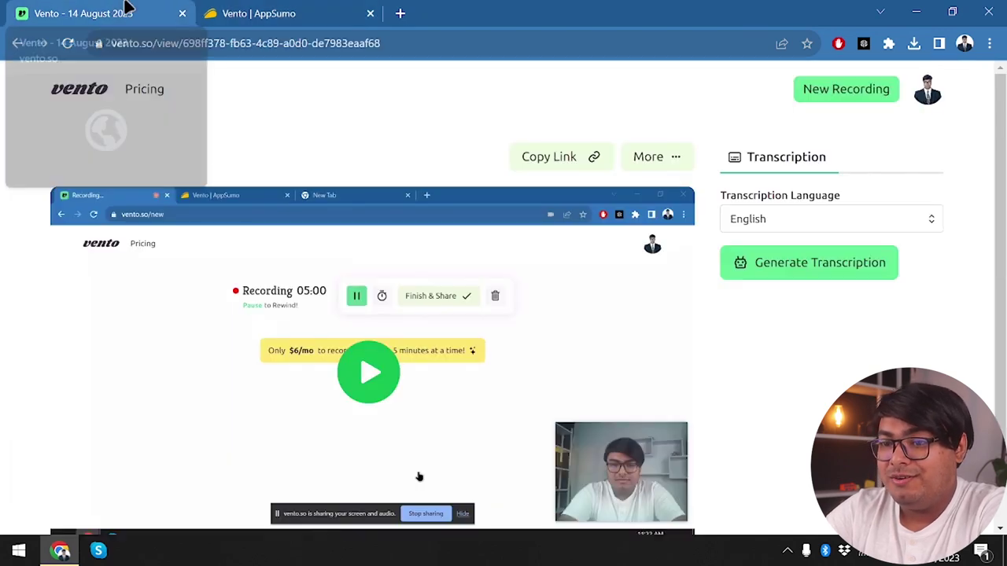
click(297, 10)
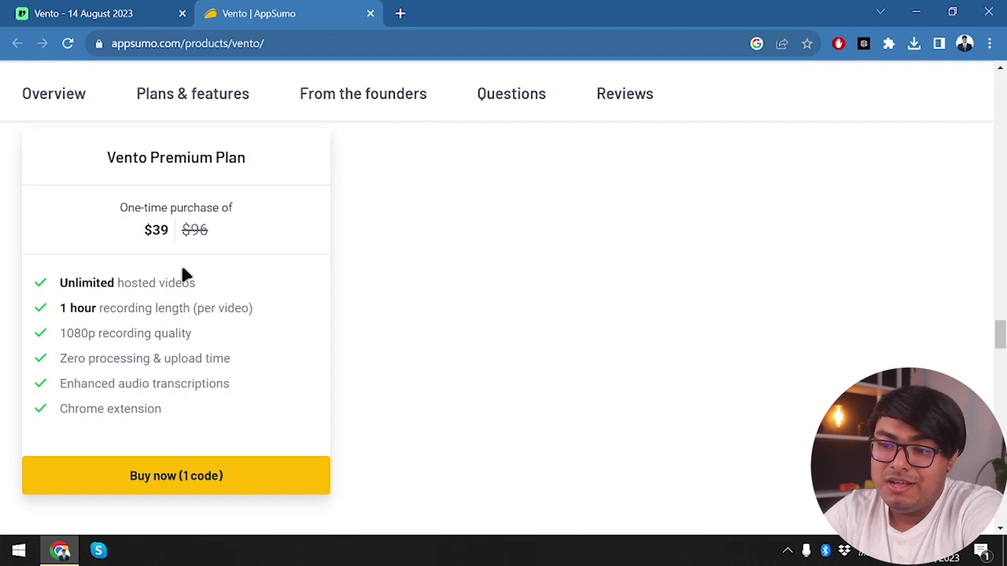
double_click(84, 334)
drag(92, 334, 156, 332)
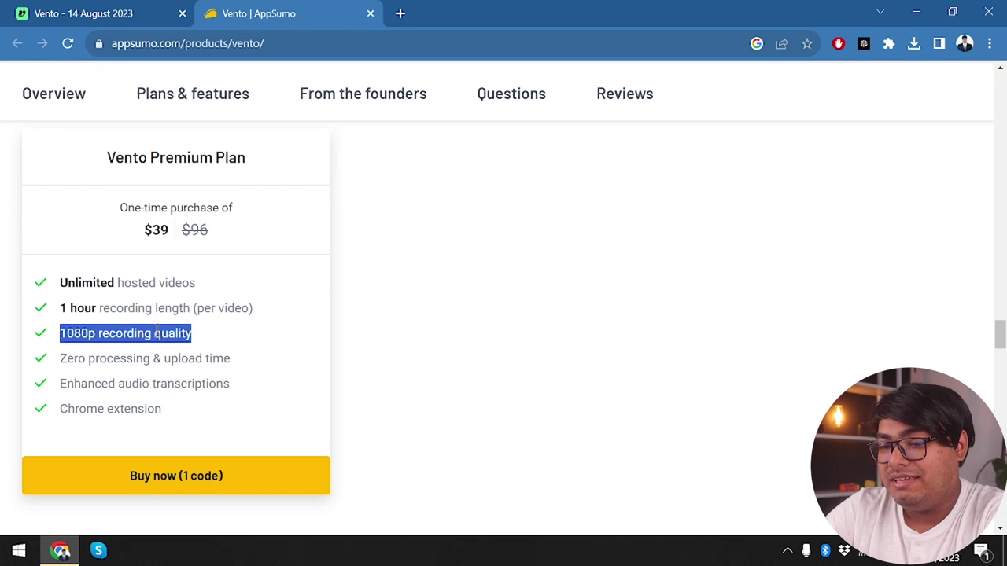
Clear the '1080p' selection on AppSumo and return to the Vento recording page
click(118, 9)
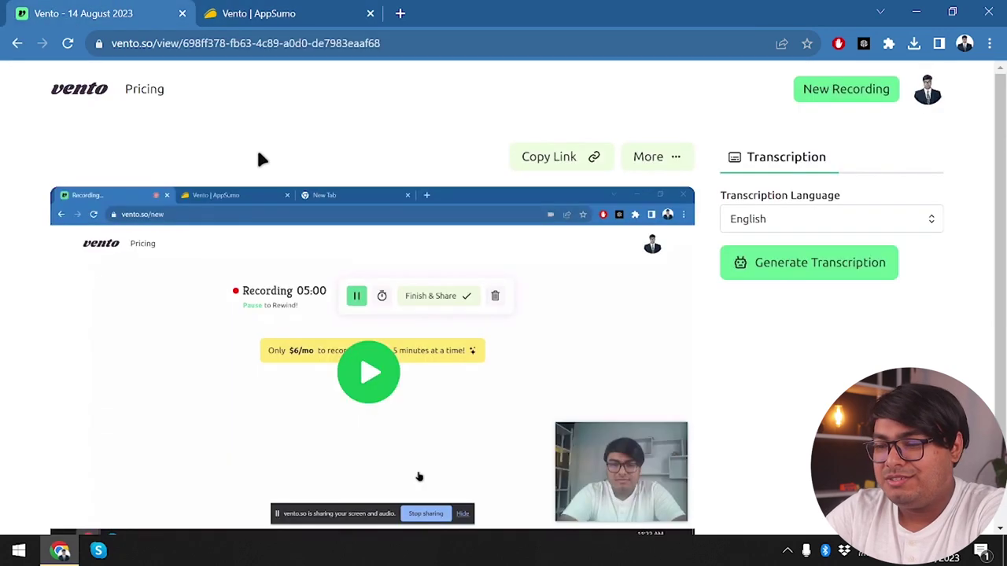
scroll(517, 310, down, 1)
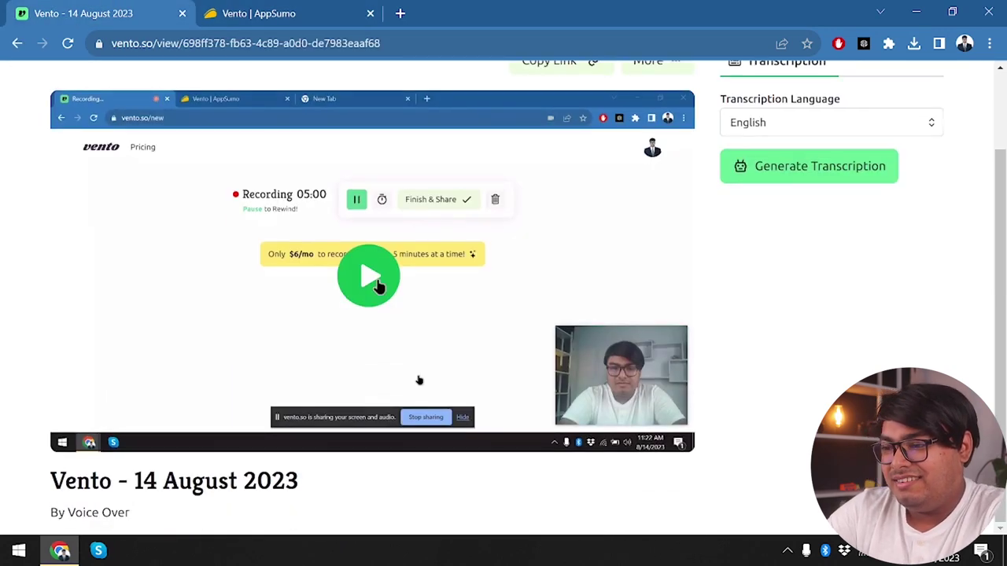
click(299, 13)
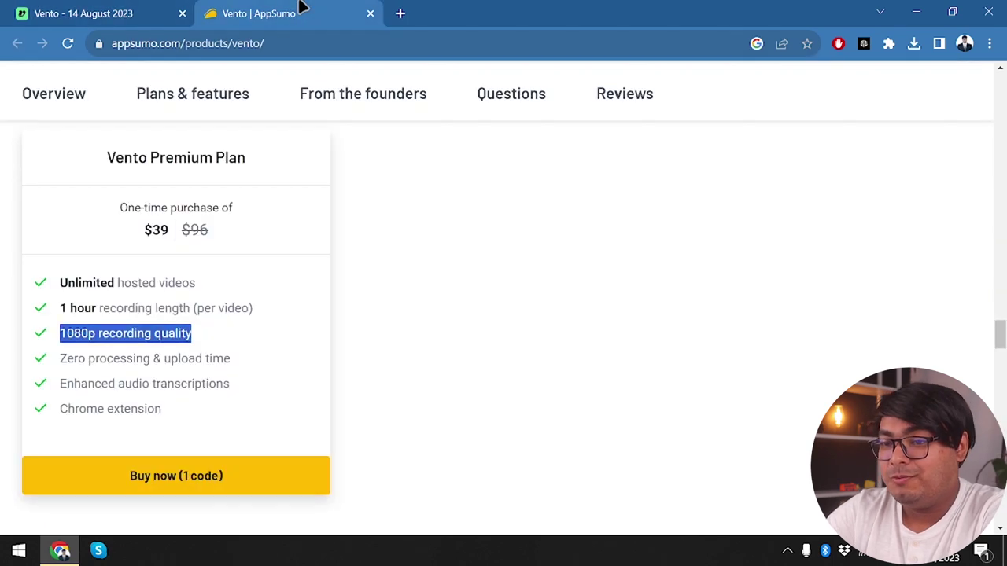
click(99, 337)
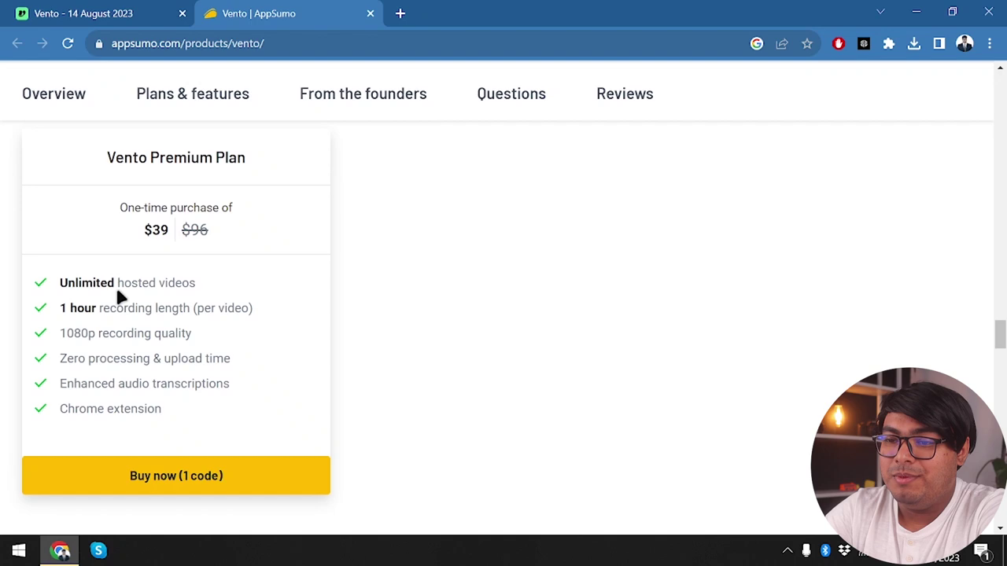
key(ctrl+shift+Tab)
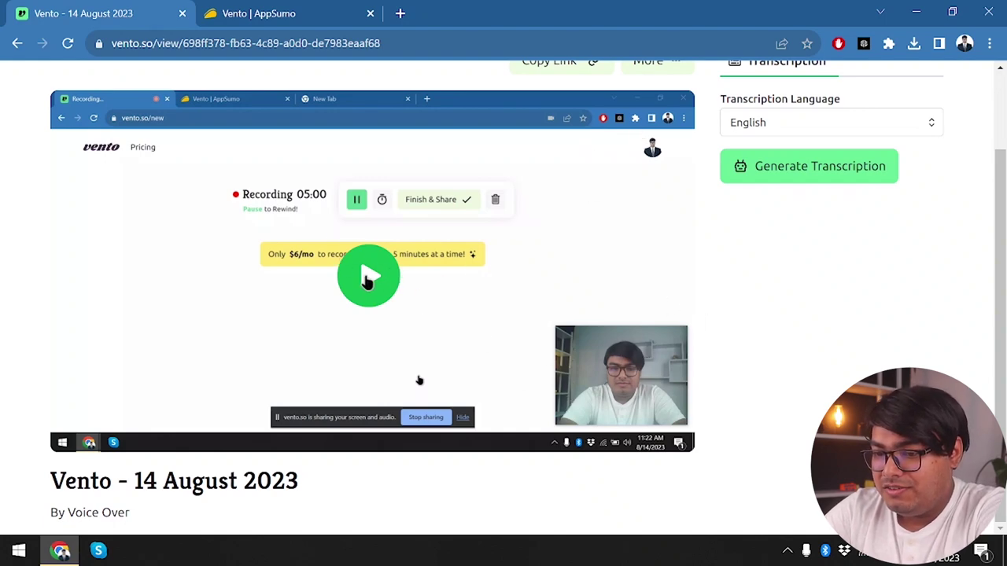
Start playback of the guest recording on its Vento page and mute its volume
click(391, 275)
click(96, 441)
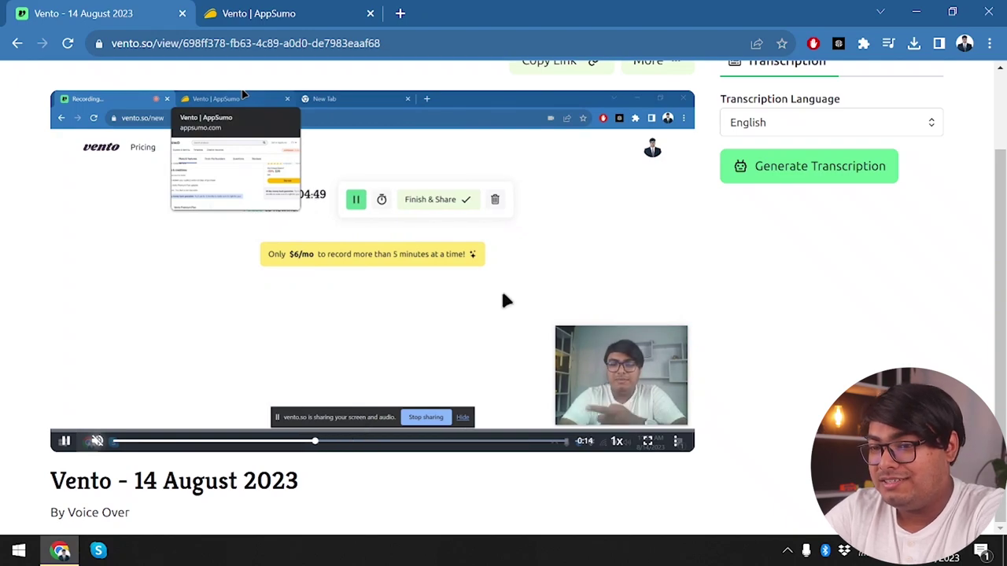
scroll(411, 197, up, 2)
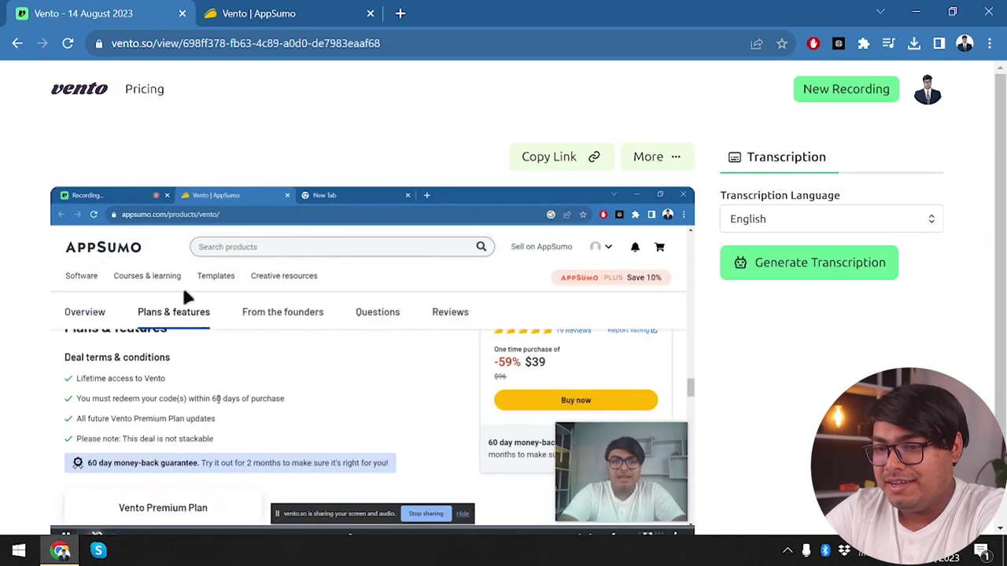